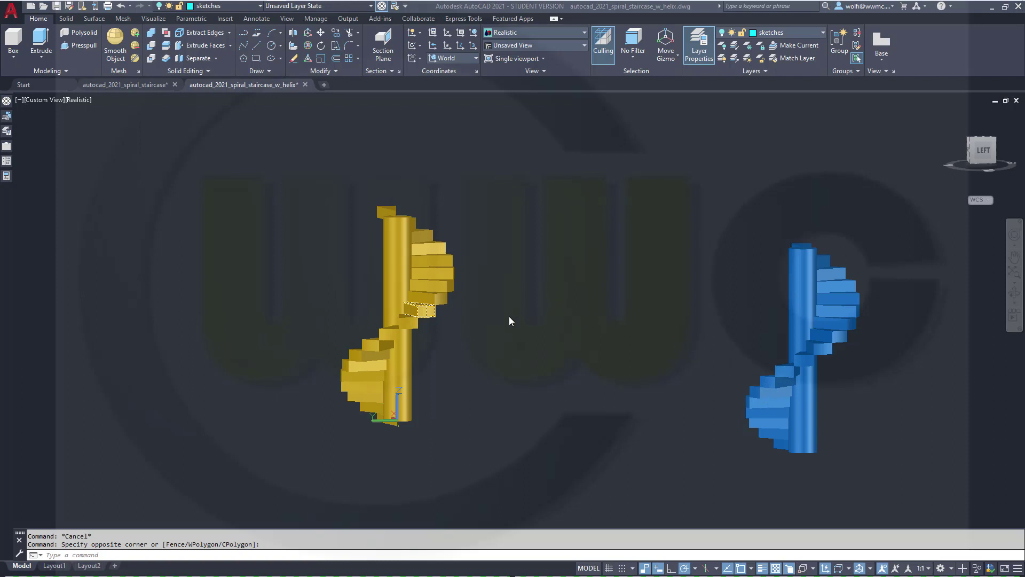
Step: Orient the view to Bottom and delete the central column 3D solid of the yellow spiral staircase
{"action": "middle_click_drag", "start_coordinate": [480, 317], "coordinate": [486, 274], "text": "shift"}
{"action": "scroll", "coordinate": [488, 457], "scroll_direction": "up", "scroll_amount": 3}
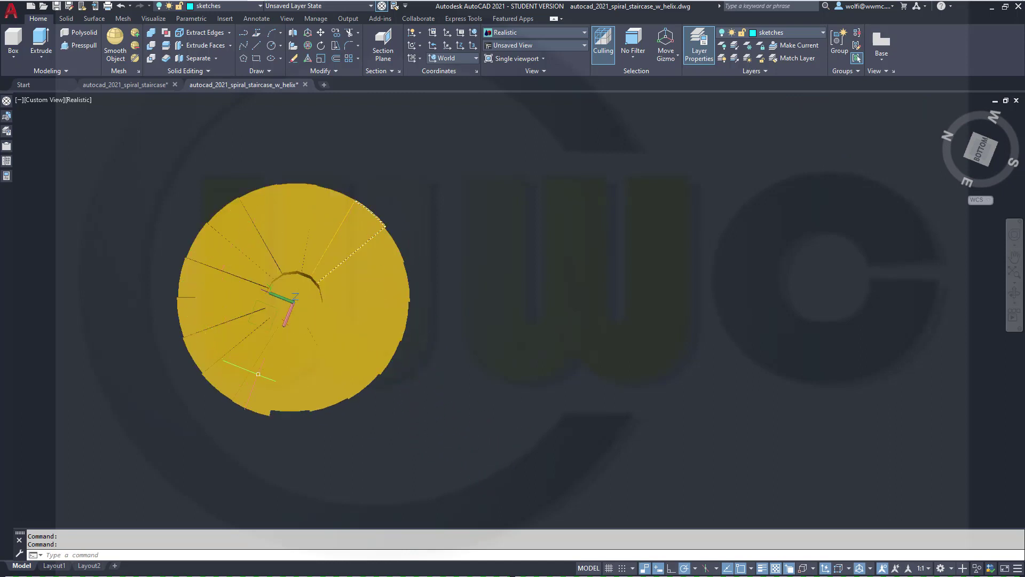
{"action": "middle_click_drag", "start_coordinate": [417, 415], "coordinate": [458, 422]}
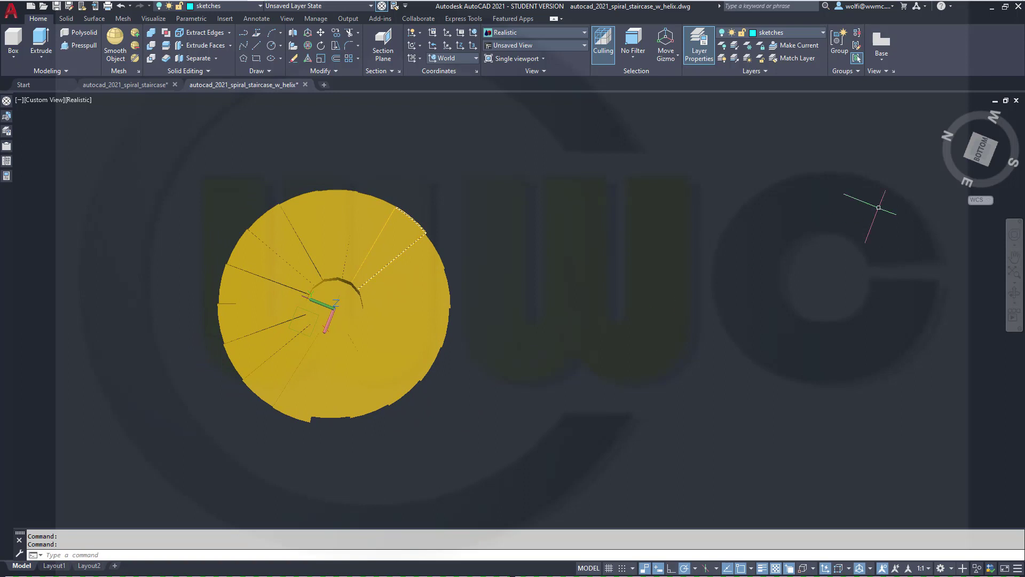
{"action": "left_click", "coordinate": [987, 157]}
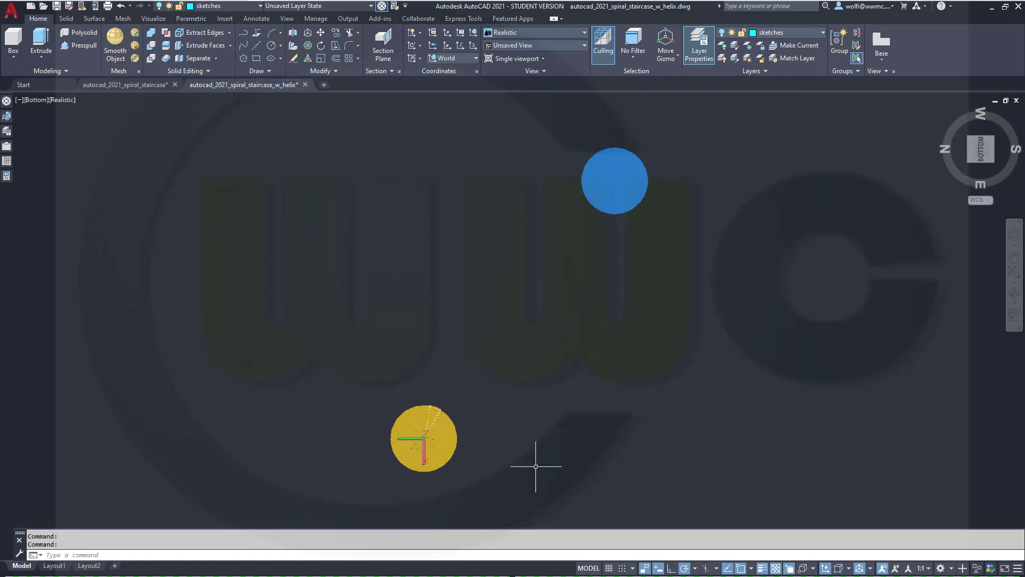
{"action": "scroll", "coordinate": [427, 470], "scroll_direction": "up", "scroll_amount": 5}
{"action": "scroll", "coordinate": [393, 426], "scroll_direction": "up", "scroll_amount": 3}
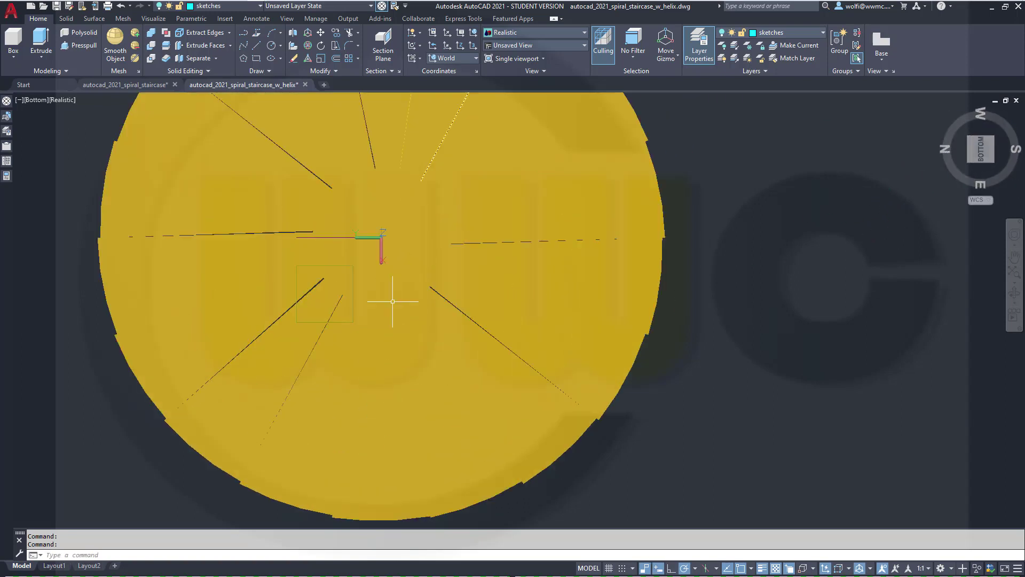
{"action": "left_click", "coordinate": [402, 246]}
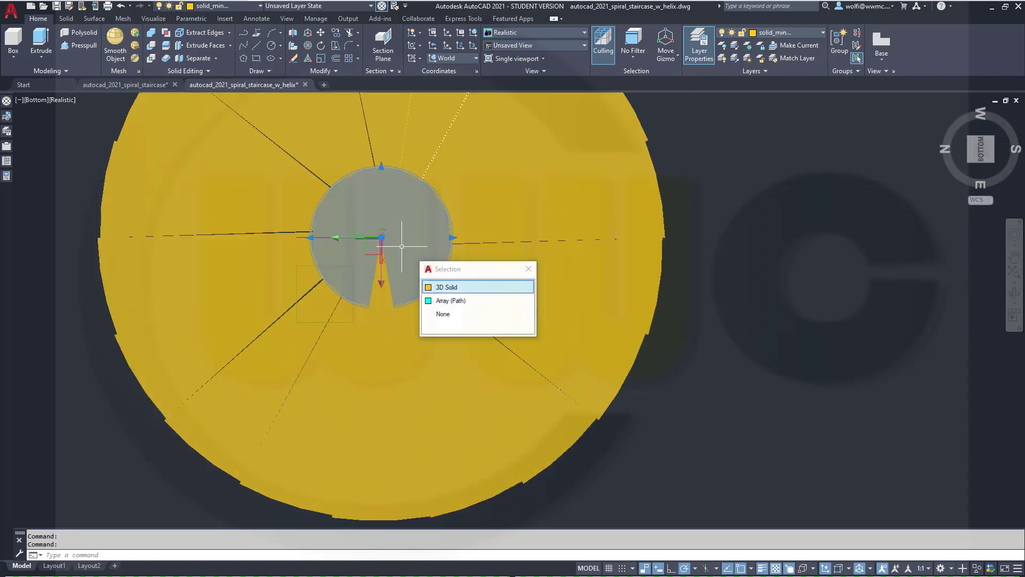
{"action": "left_click", "coordinate": [449, 289]}
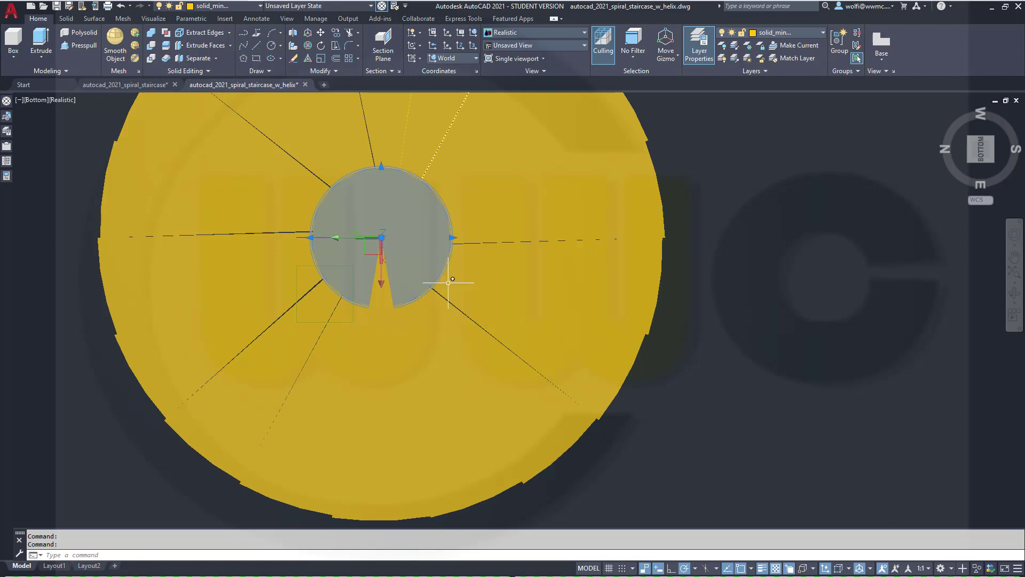
{"action": "key", "text": "Delete"}
Step: Delete the central column solid of the blue spiral staircase
{"action": "scroll", "coordinate": [407, 272], "scroll_direction": "up", "scroll_amount": 3}
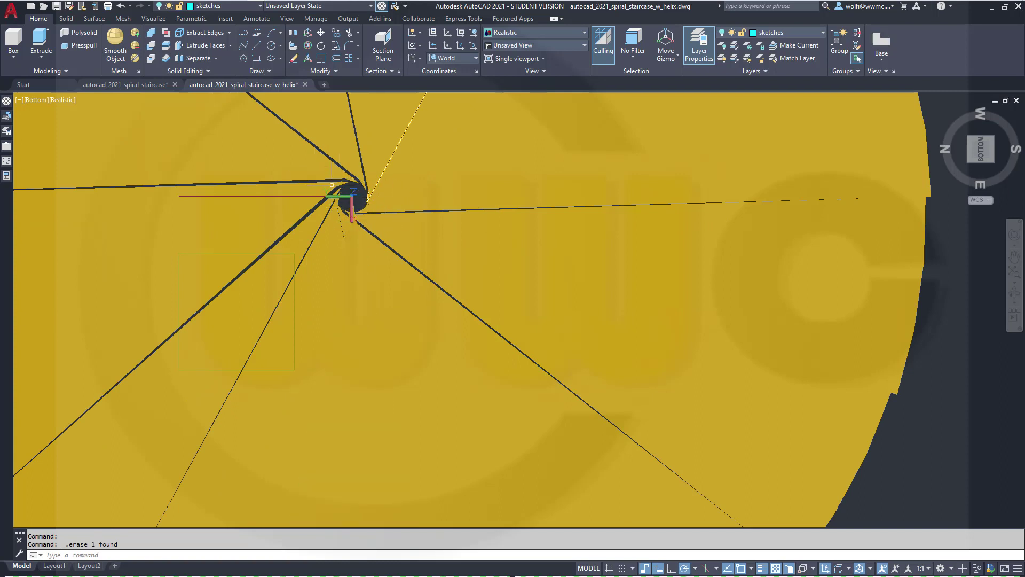
{"action": "scroll", "coordinate": [483, 218], "scroll_direction": "down", "scroll_amount": 2}
{"action": "scroll", "coordinate": [533, 251], "scroll_direction": "down", "scroll_amount": 5}
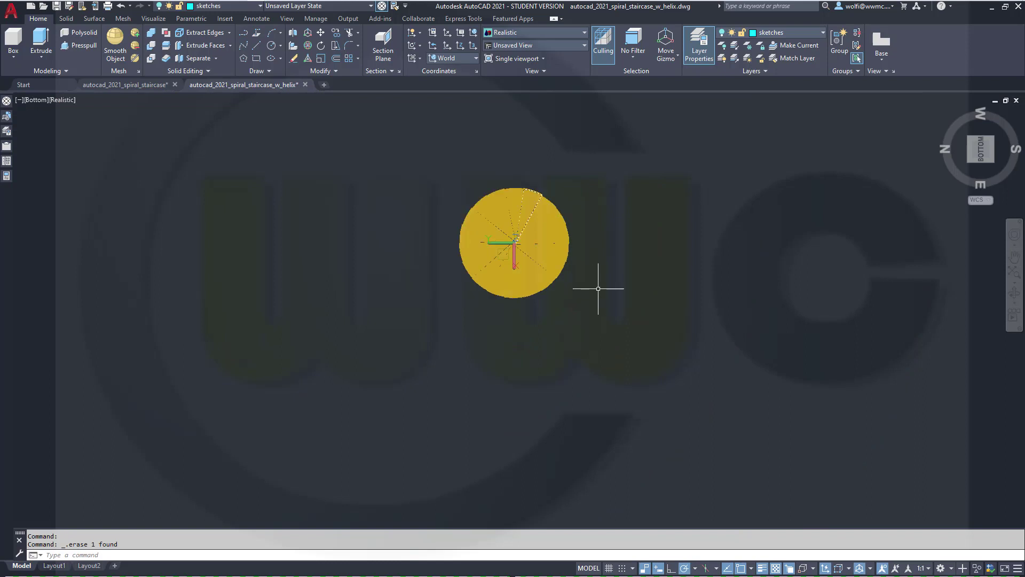
{"action": "middle_click_drag", "start_coordinate": [791, 258], "coordinate": [347, 309]}
{"action": "scroll", "coordinate": [728, 297], "scroll_direction": "down", "scroll_amount": 2}
{"action": "scroll", "coordinate": [728, 297], "scroll_direction": "down", "scroll_amount": 3}
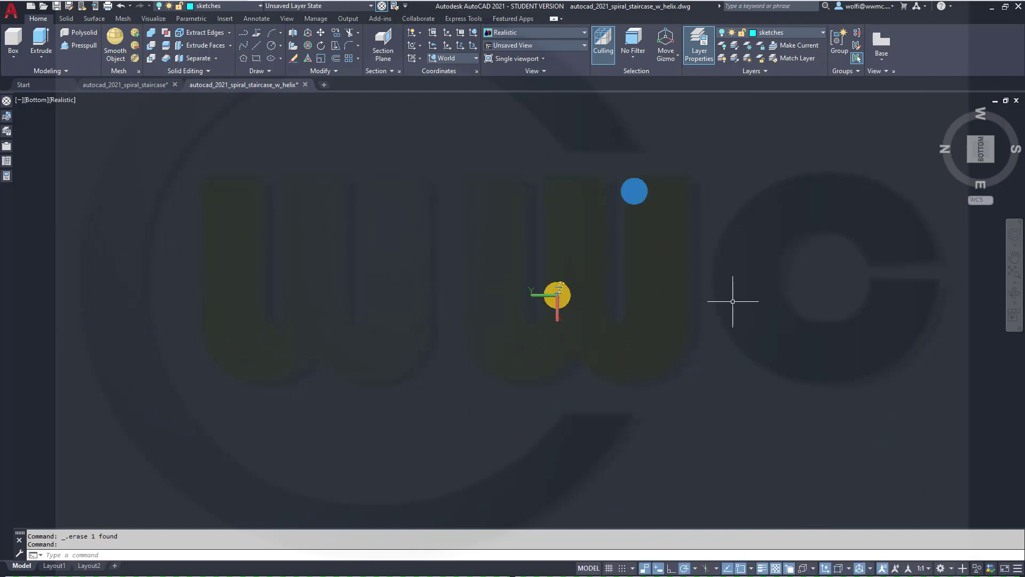
{"action": "middle_click_drag", "start_coordinate": [657, 251], "coordinate": [613, 347]}
{"action": "scroll", "coordinate": [581, 291], "scroll_direction": "up", "scroll_amount": 5}
{"action": "scroll", "coordinate": [620, 292], "scroll_direction": "up", "scroll_amount": 3}
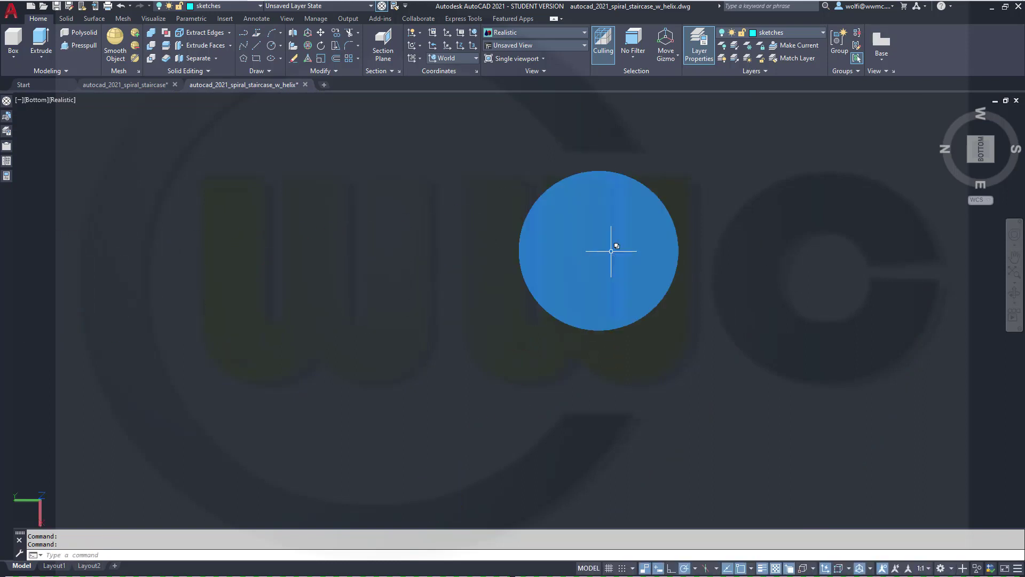
{"action": "left_click", "coordinate": [601, 236]}
{"action": "key", "text": "Delete"}
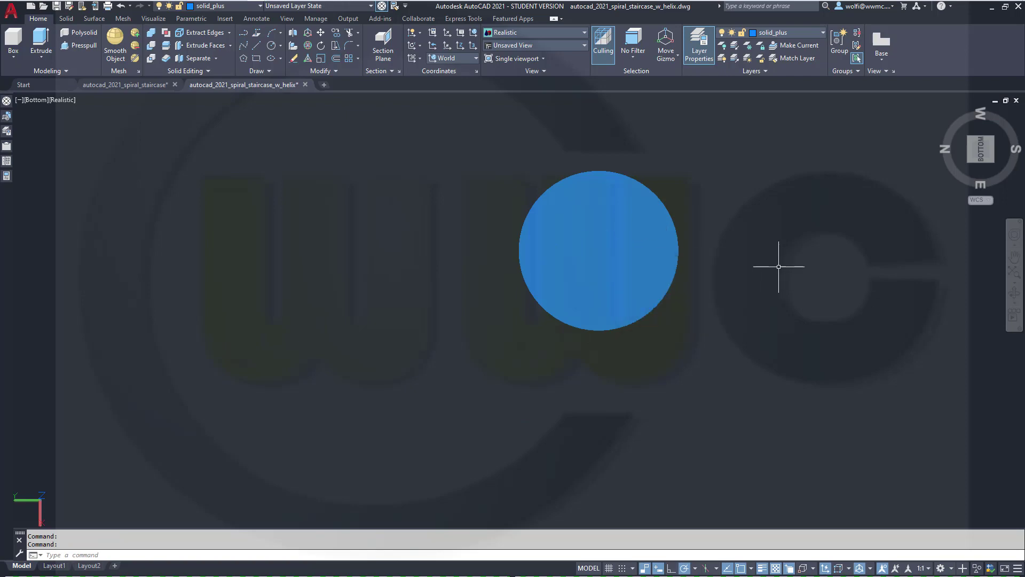
Step: Examine how the steps meet at the centre of the blue staircase, and compare both staircases from the side
{"action": "scroll", "coordinate": [620, 248], "scroll_direction": "up", "scroll_amount": 5}
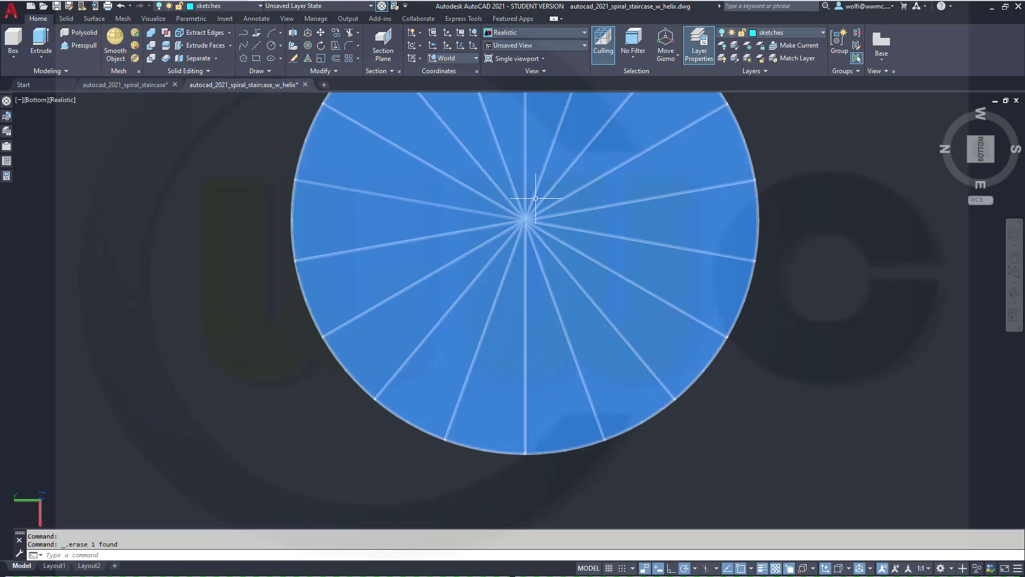
{"action": "scroll", "coordinate": [534, 198], "scroll_direction": "up", "scroll_amount": 3}
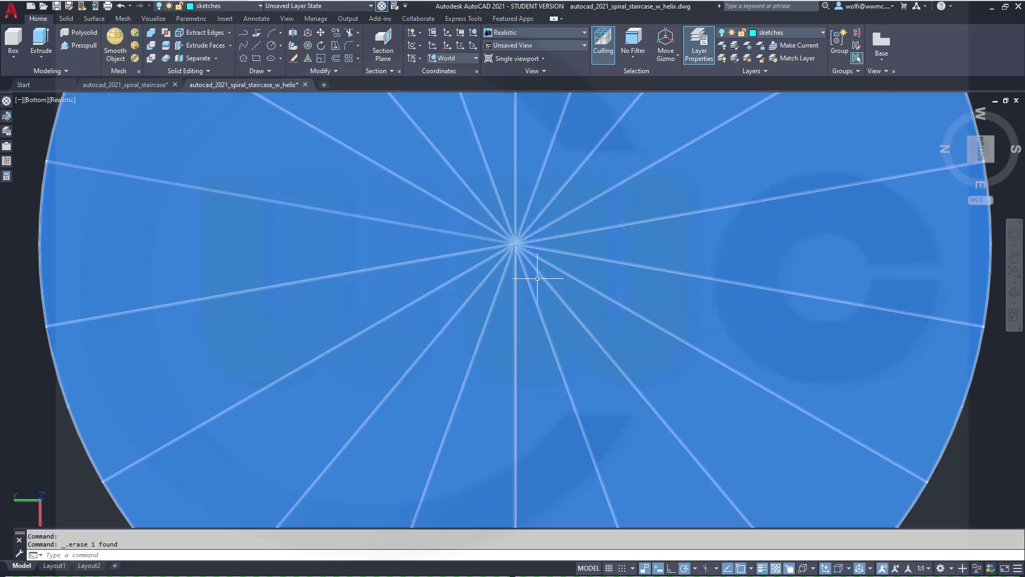
{"action": "middle_click_drag", "start_coordinate": [537, 278], "coordinate": [354, 355], "text": "shift"}
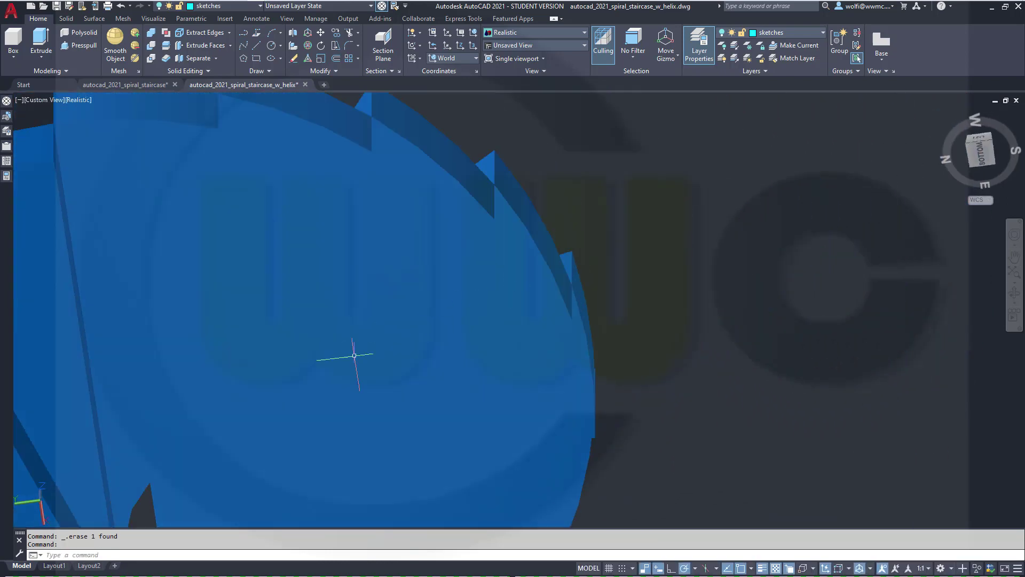
{"action": "scroll", "coordinate": [354, 355], "scroll_direction": "down", "scroll_amount": 5}
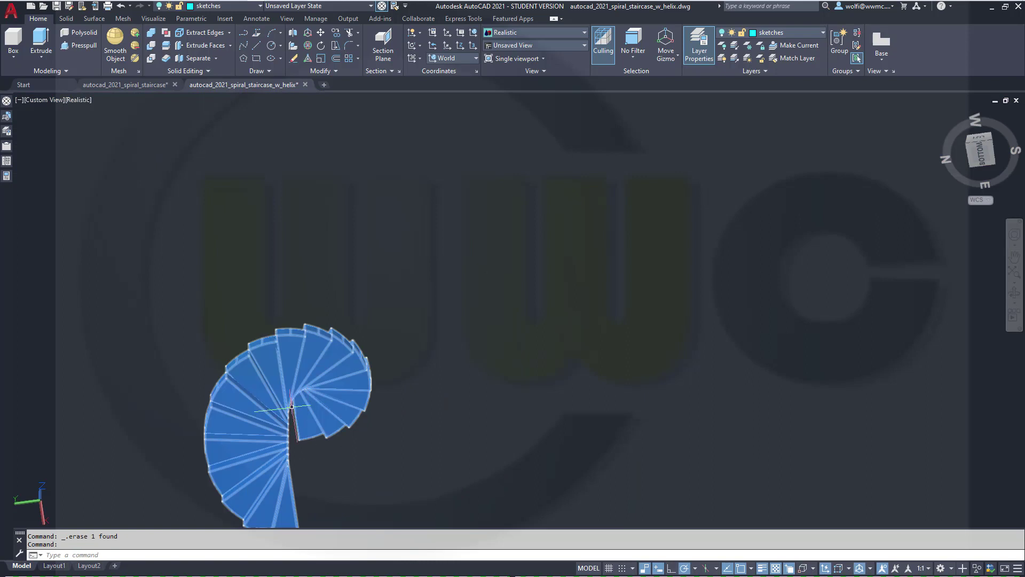
{"action": "scroll", "coordinate": [291, 407], "scroll_direction": "down", "scroll_amount": 6}
{"action": "middle_click_drag", "start_coordinate": [273, 406], "coordinate": [471, 314]}
{"action": "middle_click_drag", "start_coordinate": [449, 362], "coordinate": [543, 482], "text": "shift"}
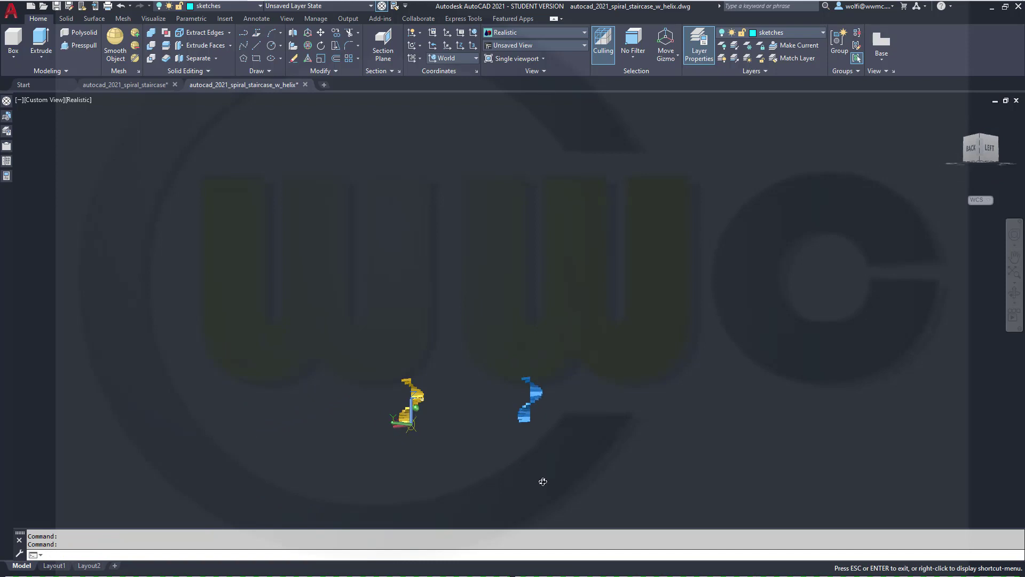
{"action": "scroll", "coordinate": [417, 441], "scroll_direction": "up", "scroll_amount": 5}
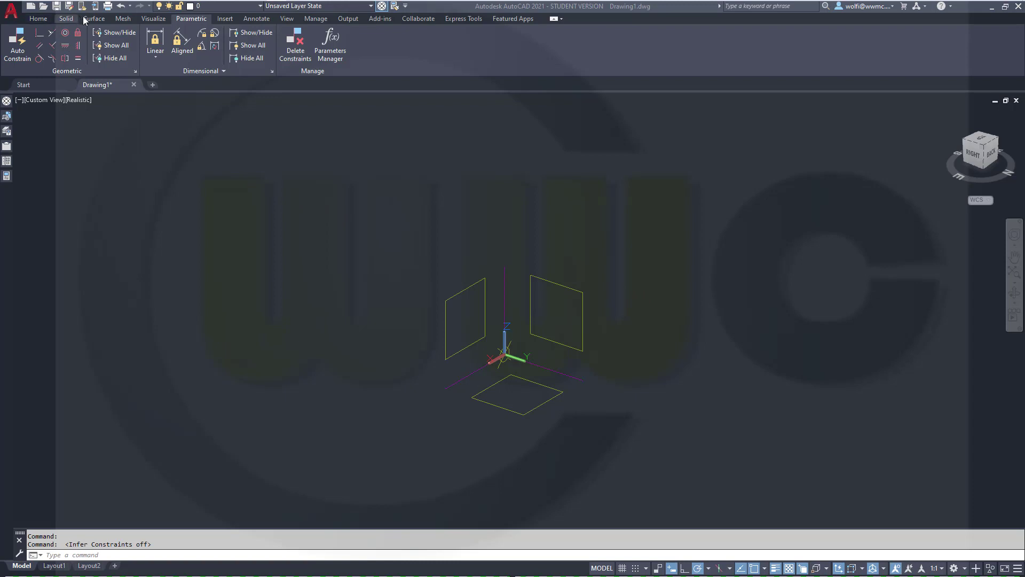
Step: Make the sketches layer current and orient the view to Top with north facing up
{"action": "left_click", "coordinate": [259, 7]}
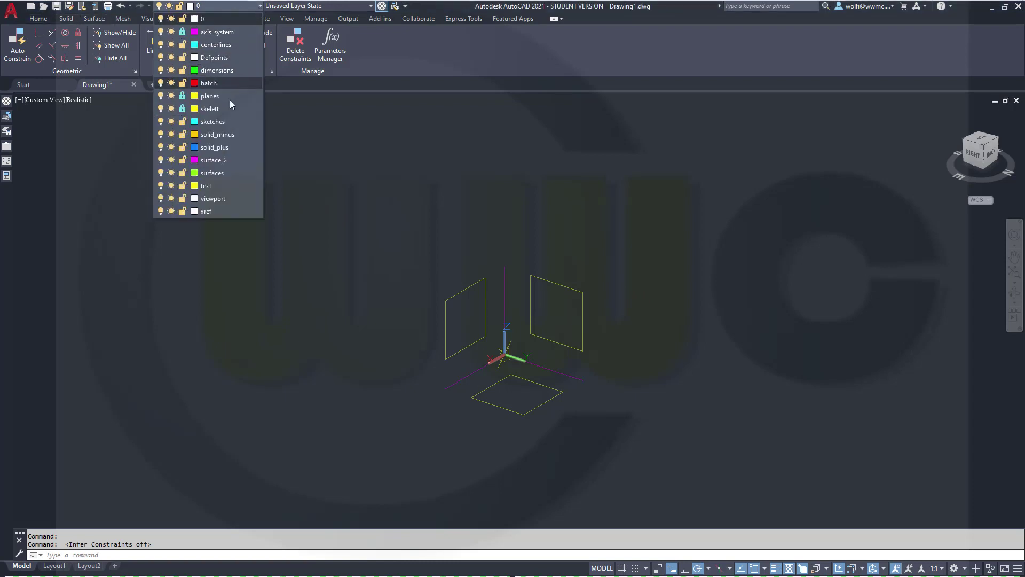
{"action": "left_click", "coordinate": [219, 125]}
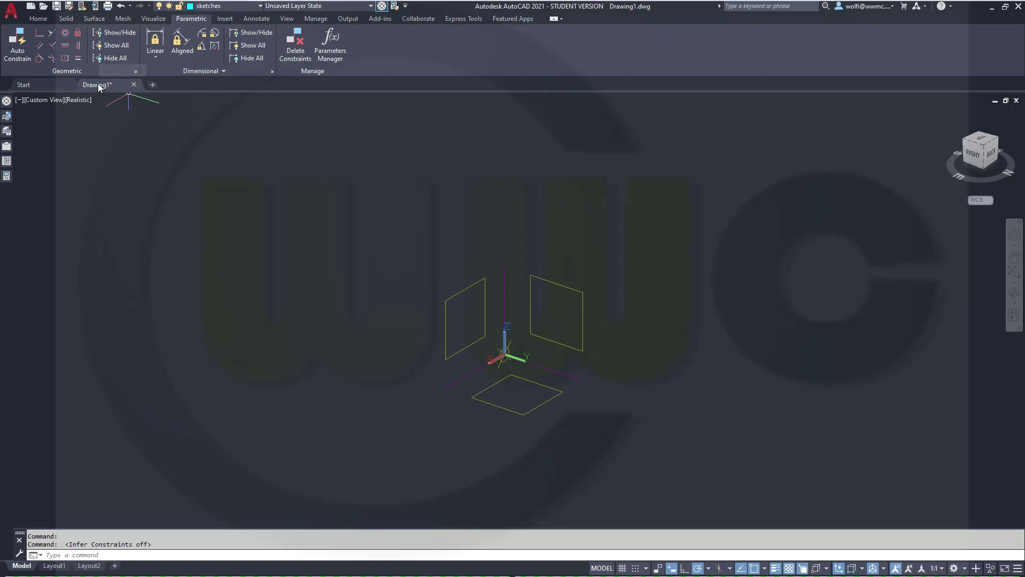
{"action": "left_click", "coordinate": [985, 143]}
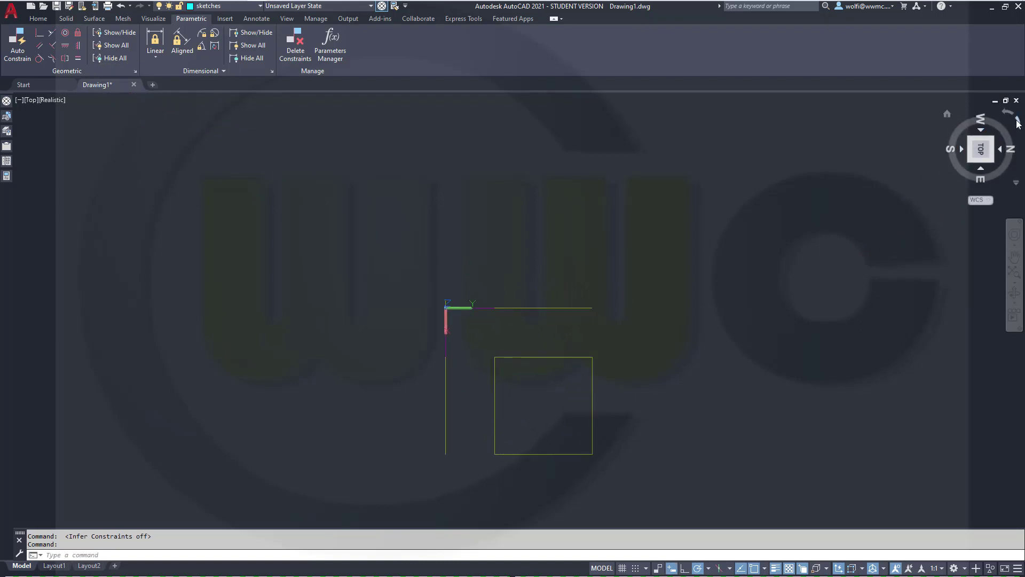
{"action": "left_click", "coordinate": [1012, 117]}
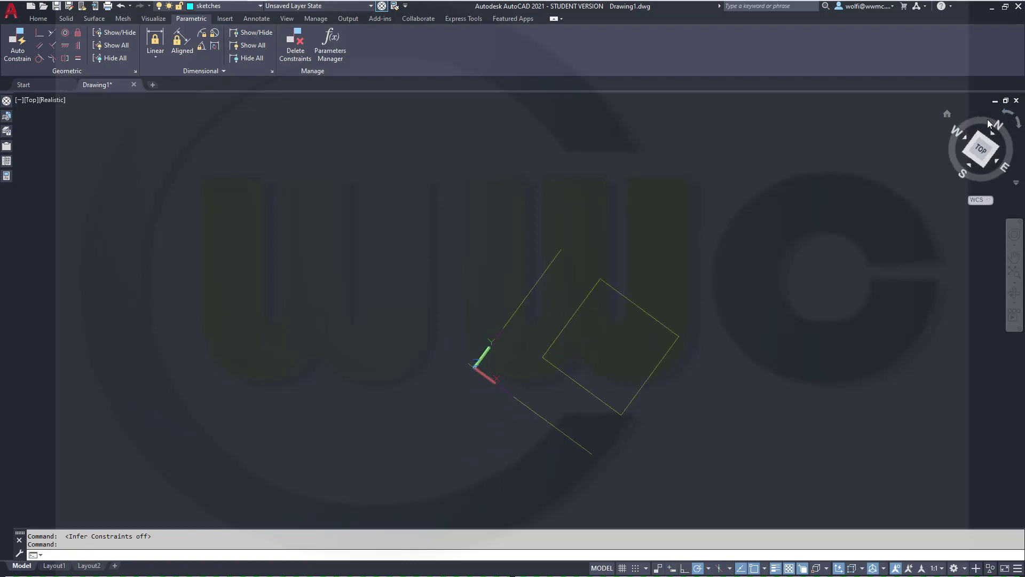
Step: Draw a circle centred at 0,0 with a radius of 100
{"action": "left_click", "coordinate": [38, 22]}
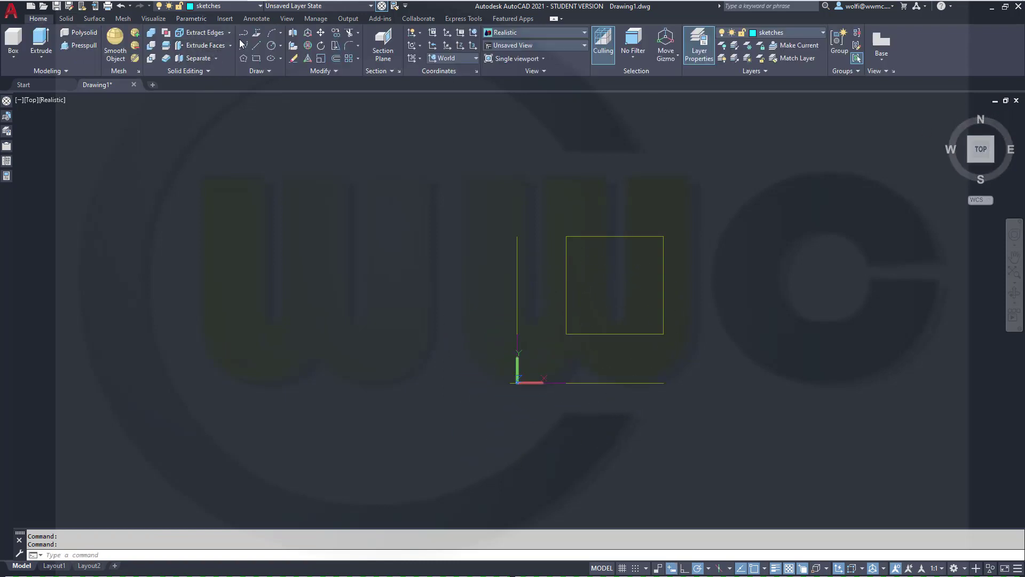
{"action": "left_click", "coordinate": [272, 46]}
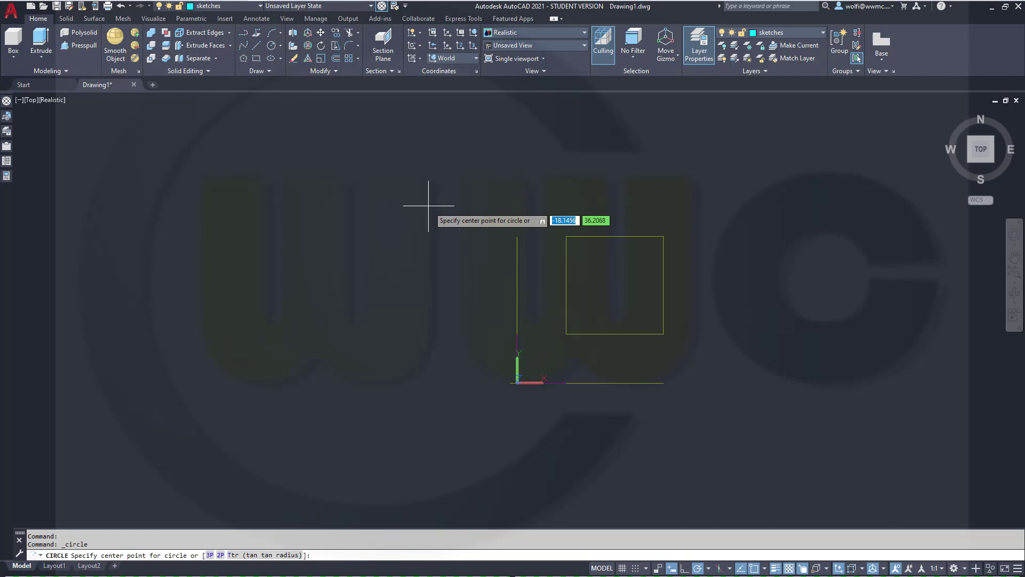
{"action": "type", "text": "0,0"}
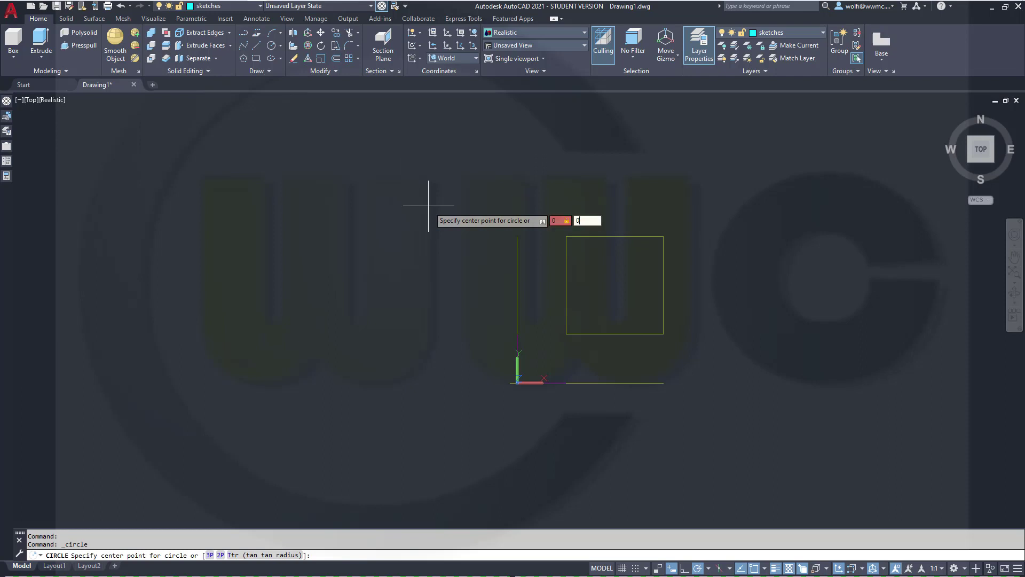
{"action": "key", "text": "Return"}
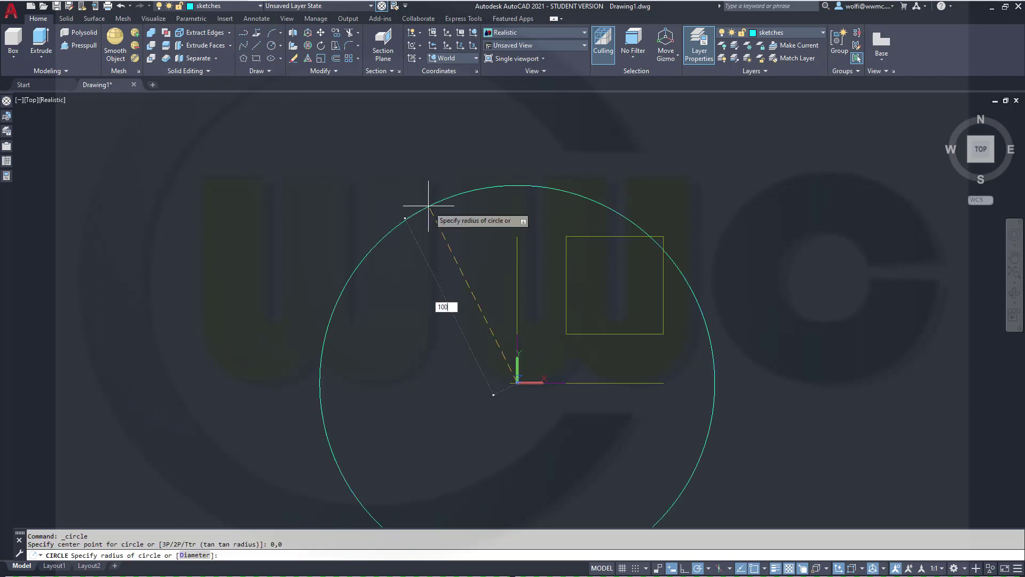
{"action": "type", "text": "100"}
{"action": "key", "text": "Return"}
Step: Draw a horizontal line about 121 units long from 0,0 along the positive X direction, past the circle
{"action": "scroll", "coordinate": [684, 265], "scroll_direction": "down", "scroll_amount": 3}
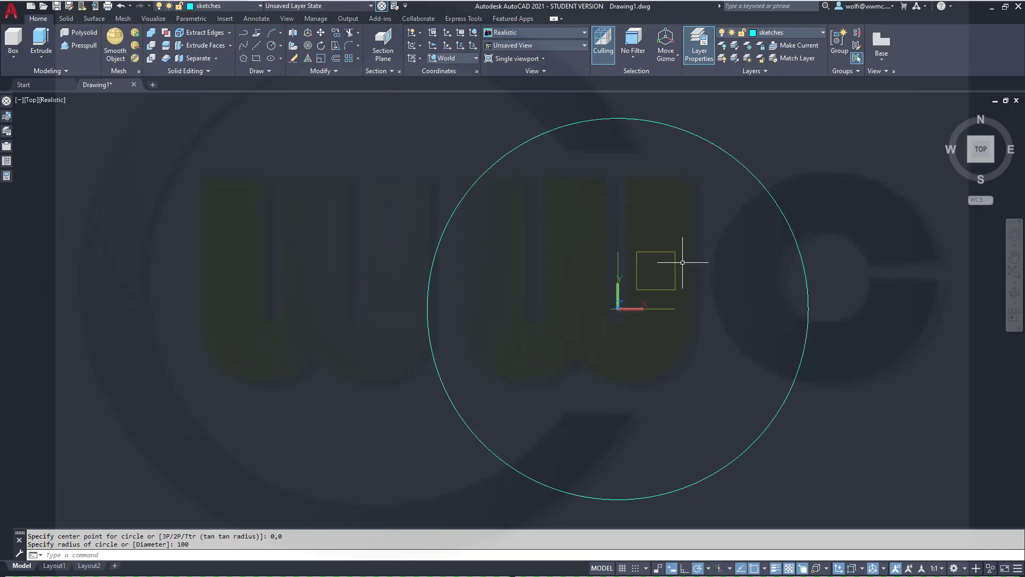
{"action": "left_click", "coordinate": [257, 45]}
{"action": "type", "text": "0"}
{"action": "key", "text": "Tab"}
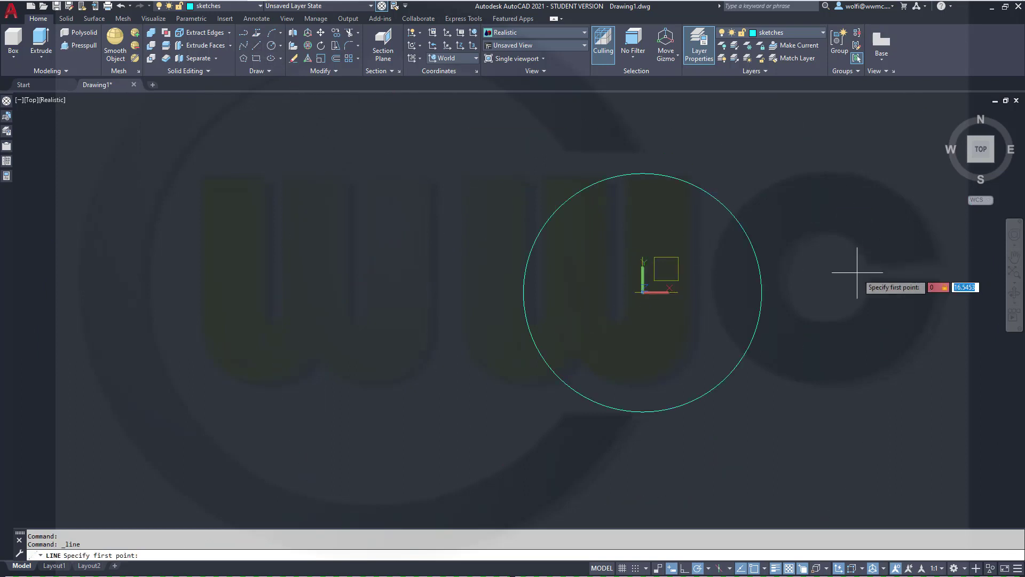
{"action": "type", "text": "0"}
{"action": "key", "text": "Return"}
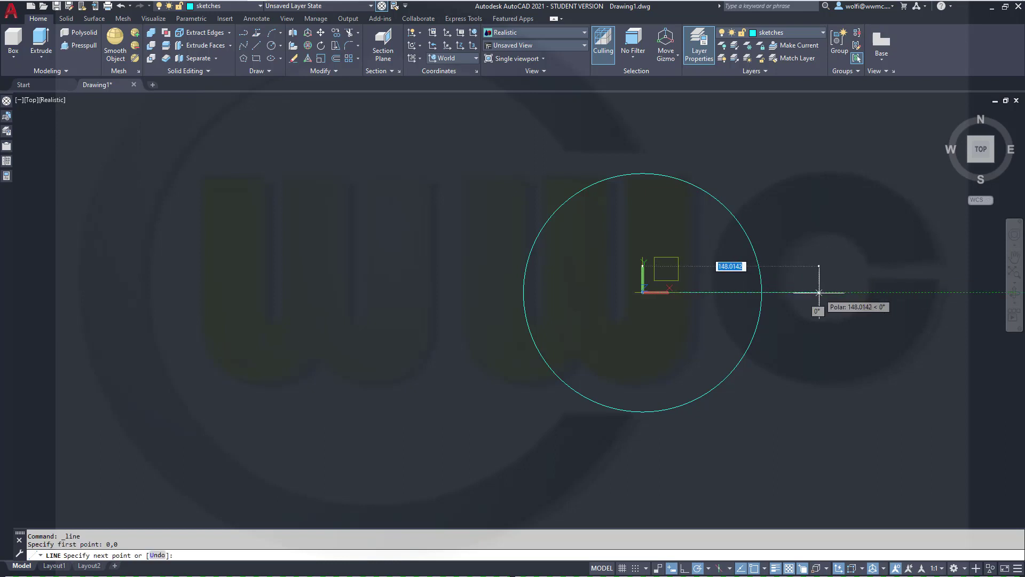
{"action": "left_click", "coordinate": [786, 292]}
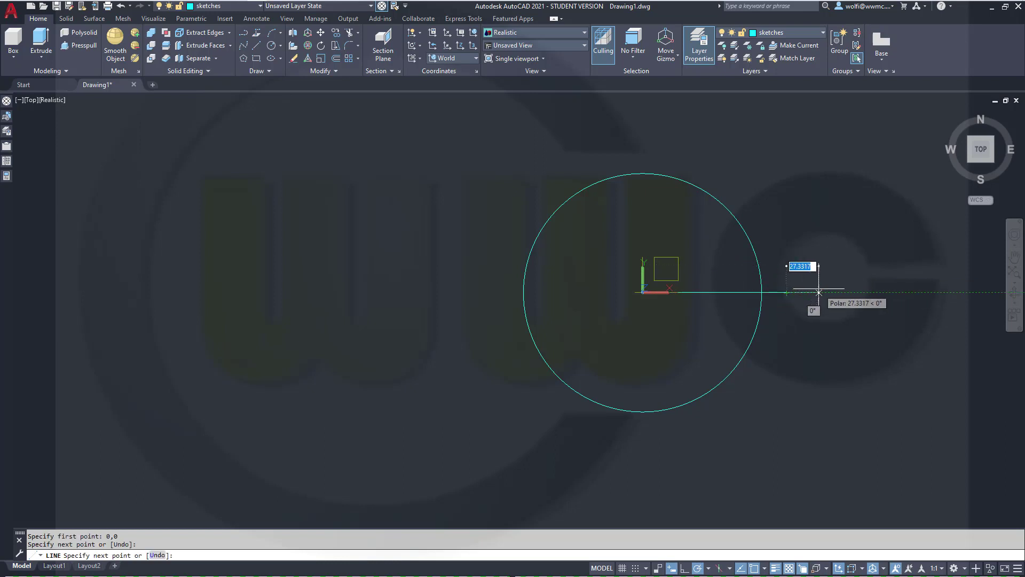
{"action": "key", "text": "Escape"}
Step: Draw a second line from the circle's centre at a 20° angle, extending beyond the circle
{"action": "key", "text": "Return"}
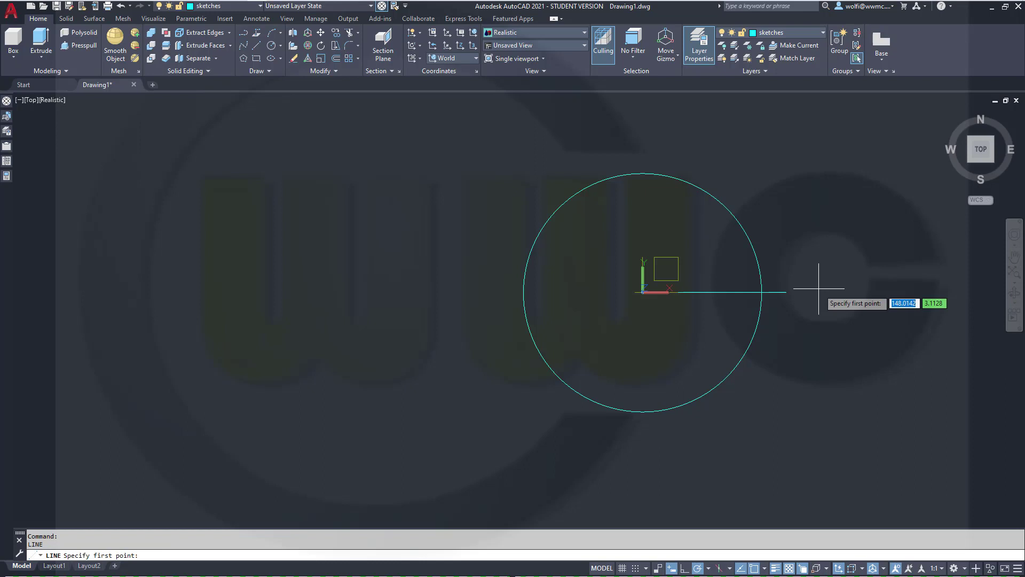
{"action": "left_click", "coordinate": [643, 292]}
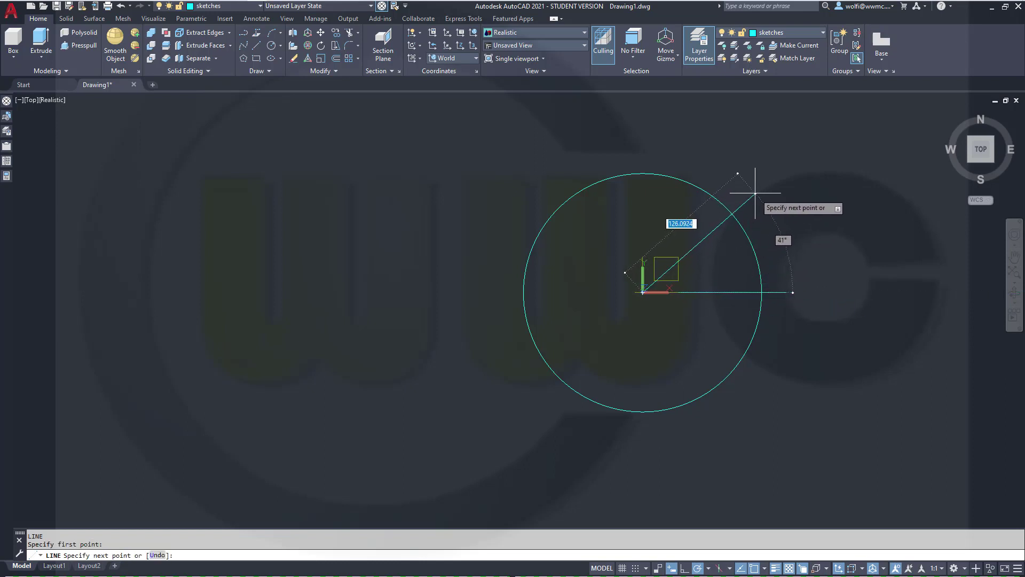
{"action": "key", "text": "Tab"}
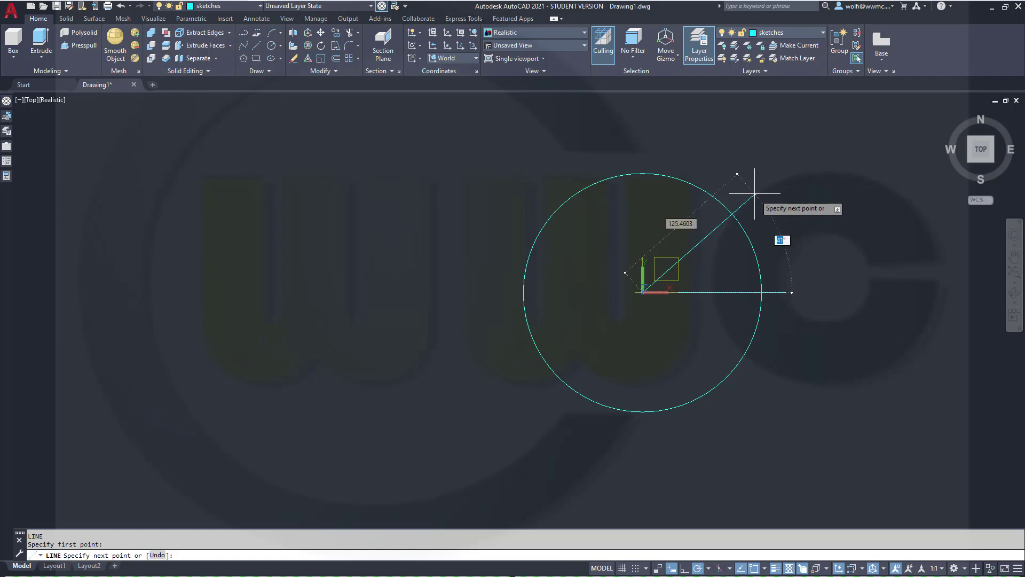
{"action": "key", "text": "Tab"}
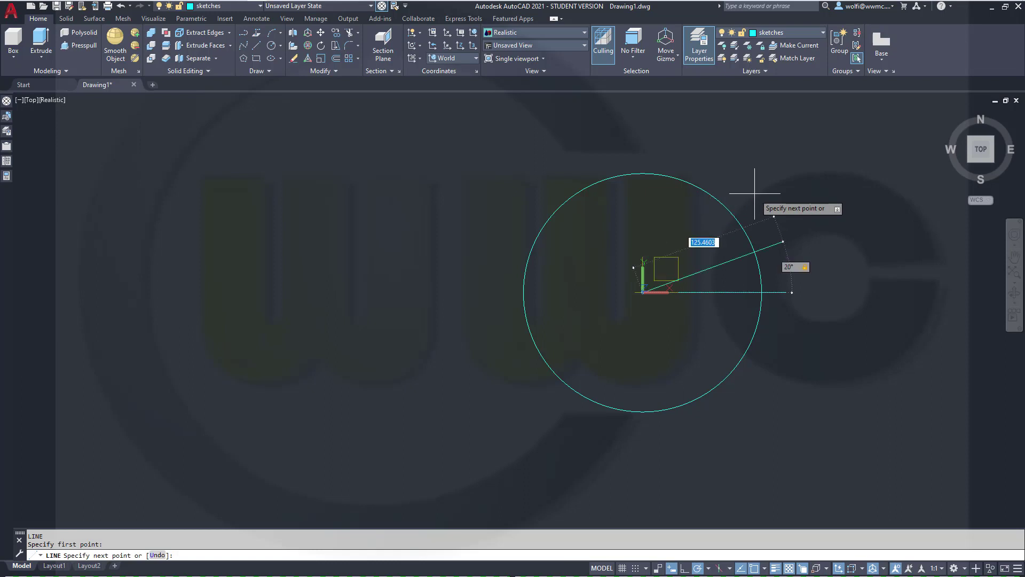
{"action": "key", "text": "Return"}
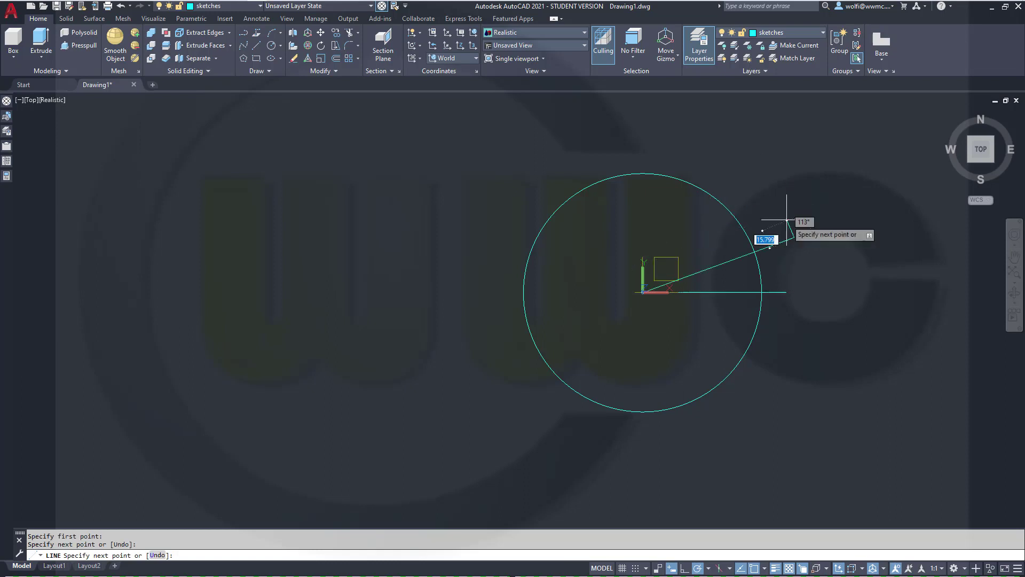
{"action": "key", "text": "Escape"}
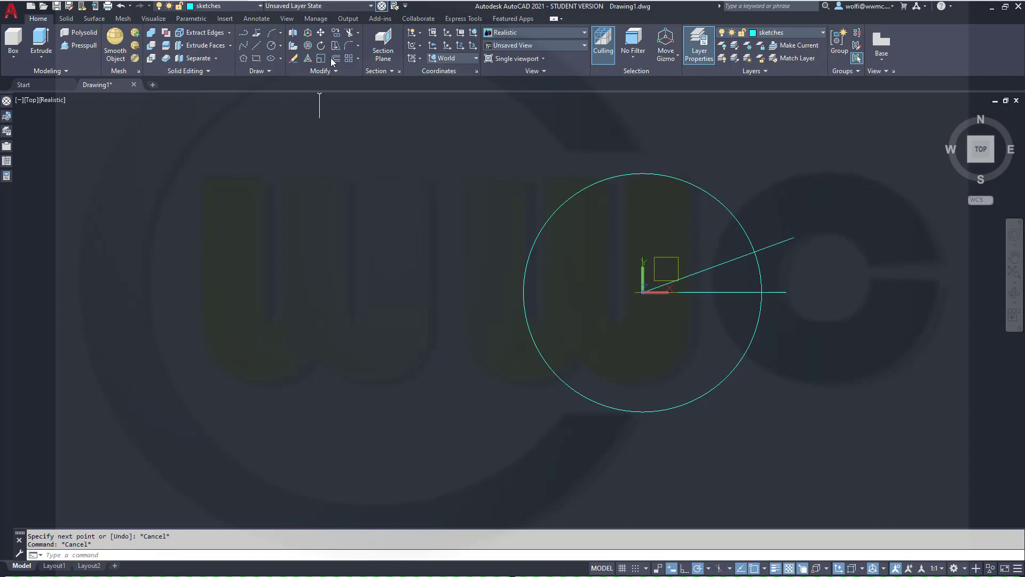
Step: Switch the Trim mode to Quick and try to trim the angled line's overhang beyond the circle
{"action": "left_click", "coordinate": [349, 34]}
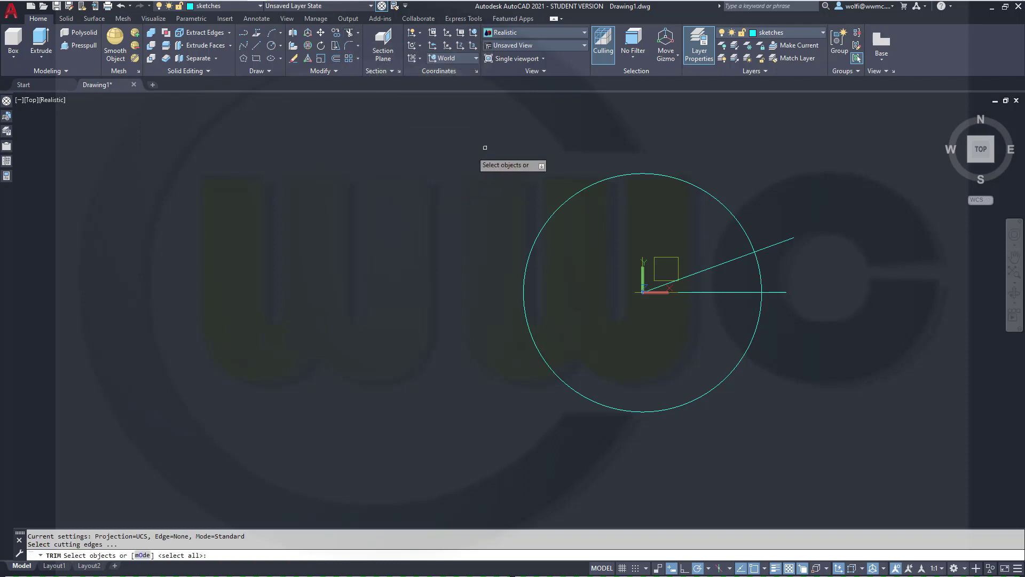
{"action": "right_click", "coordinate": [761, 152]}
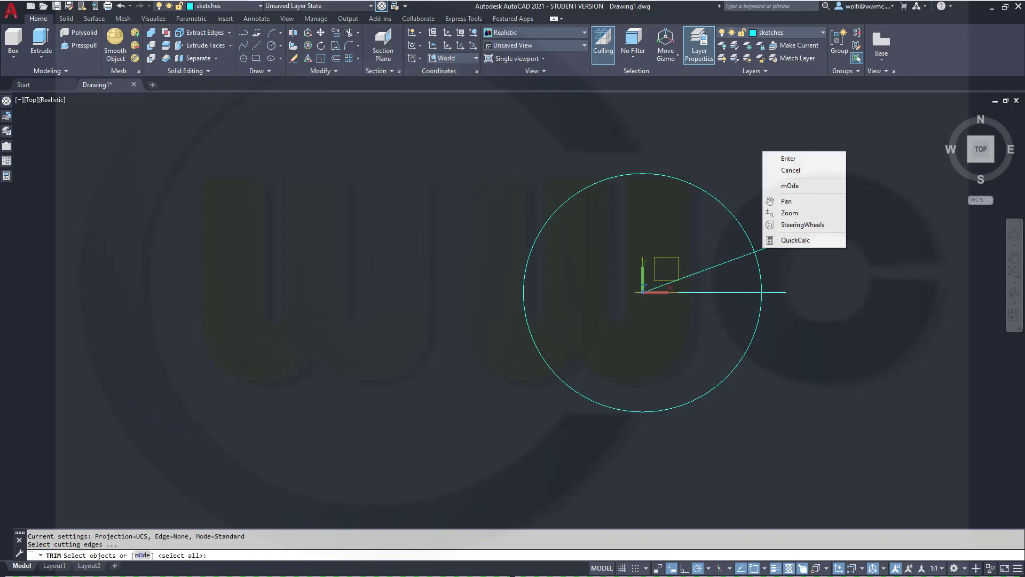
{"action": "left_click", "coordinate": [790, 185]}
{"action": "left_click", "coordinate": [821, 214]}
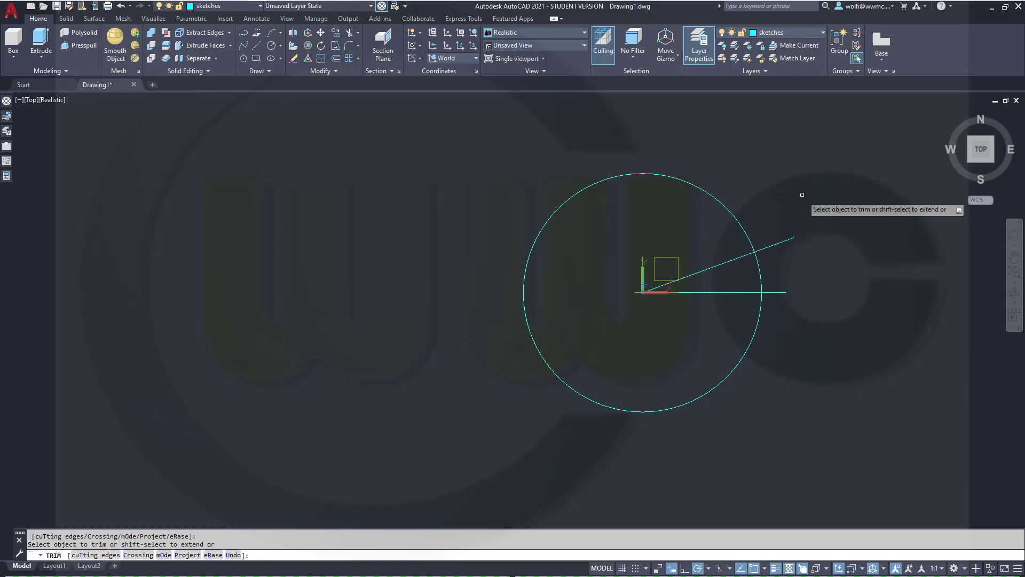
{"action": "key", "text": "Return"}
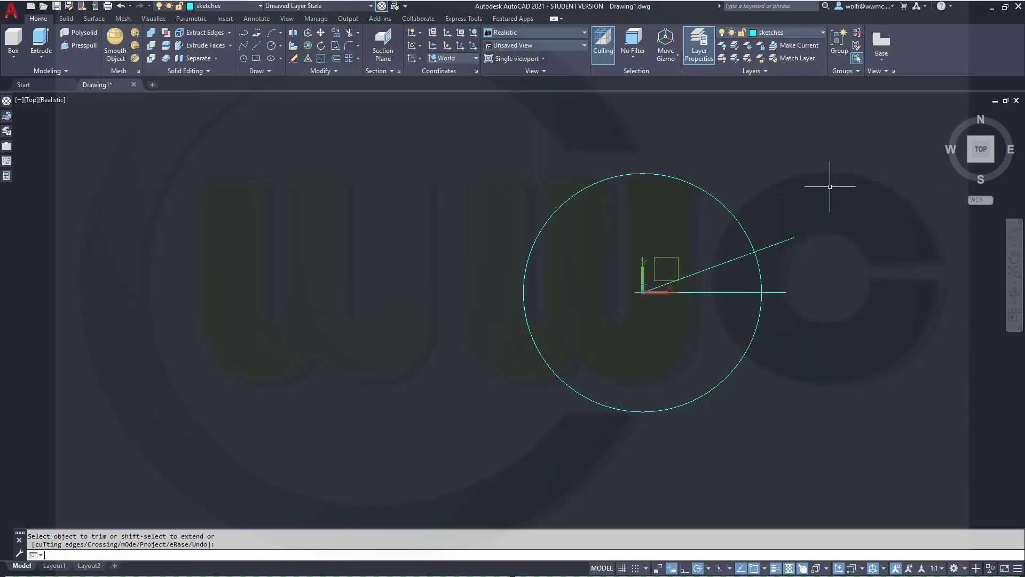
{"action": "key", "text": "Return"}
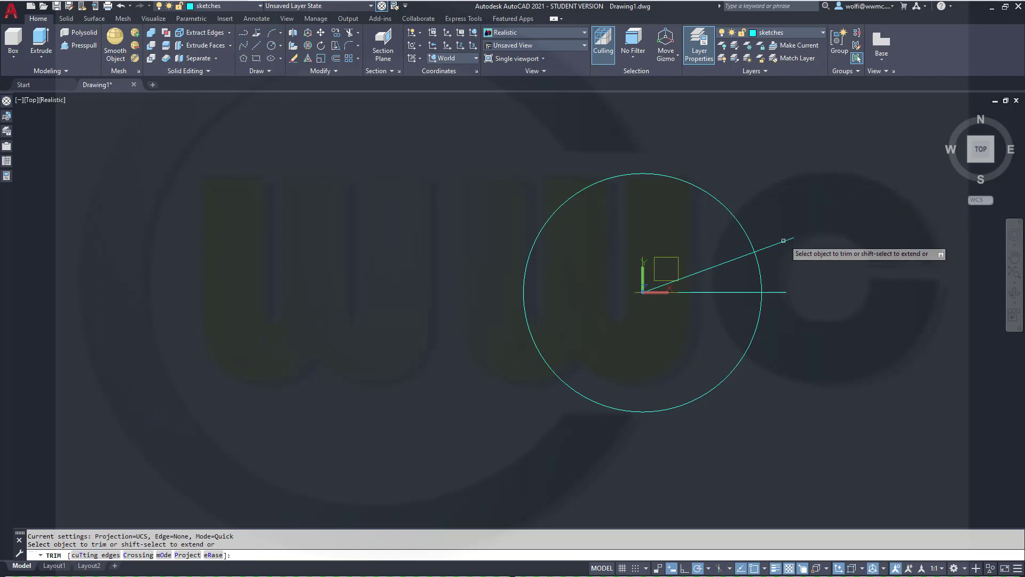
{"action": "left_click", "coordinate": [985, 149]}
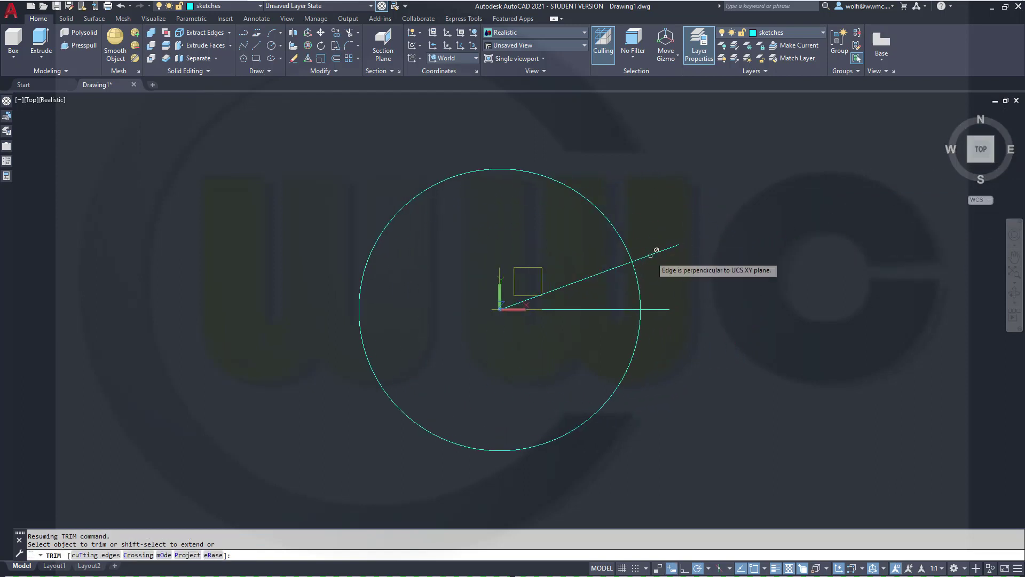
{"action": "key", "text": "Escape"}
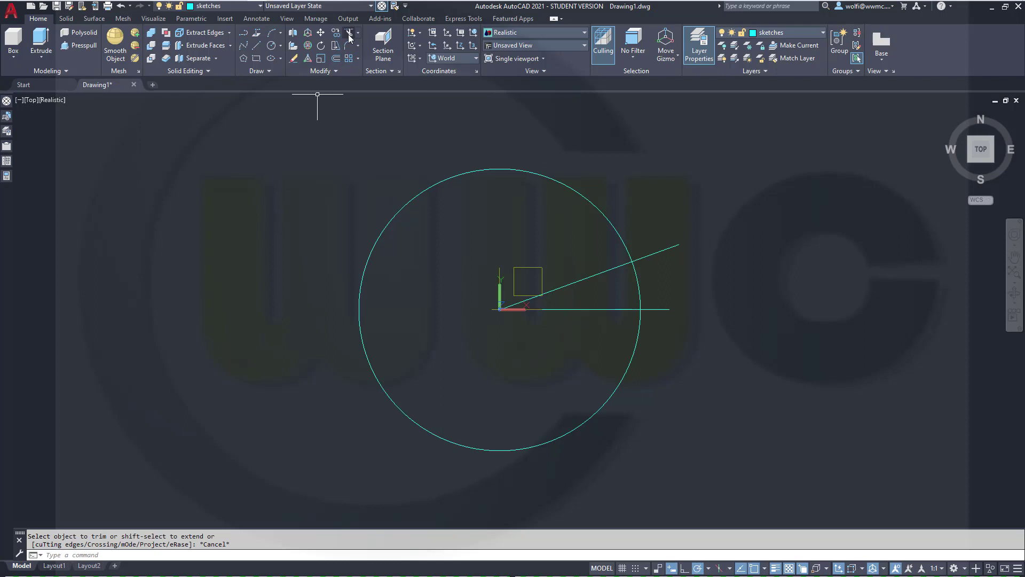
Step: Set the Trim command's mode to Standard
{"action": "key", "text": "Return"}
{"action": "right_click", "coordinate": [295, 202]}
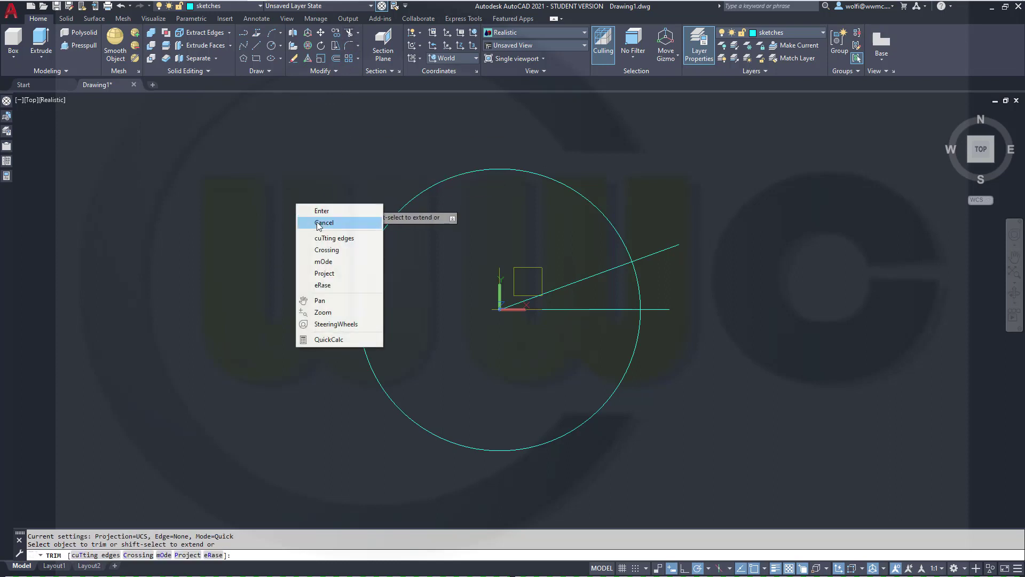
{"action": "left_click", "coordinate": [320, 263]}
{"action": "key", "text": "Down"}
{"action": "key", "text": "Return"}
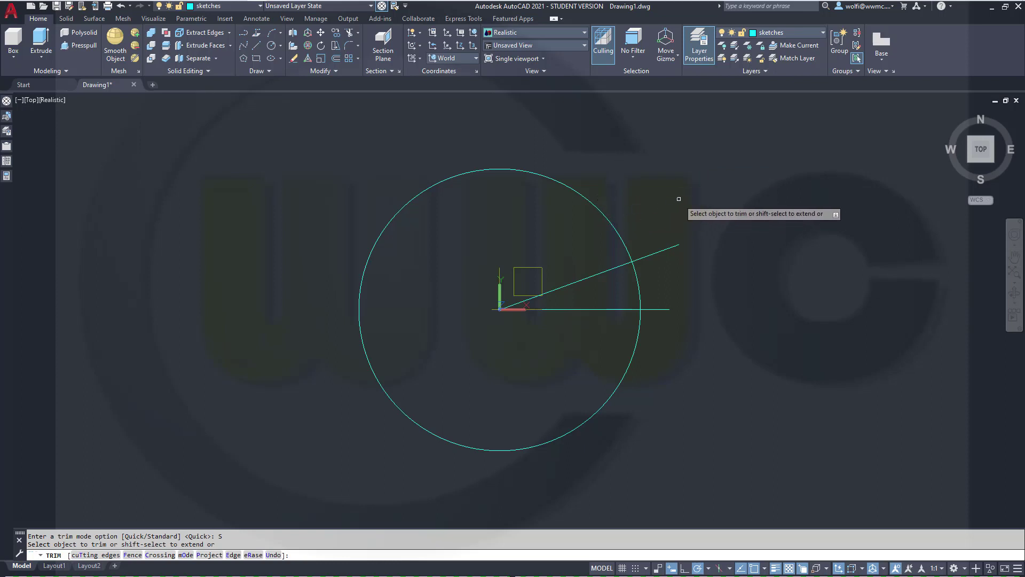
Step: Trim the ends of both lines that extend beyond the circle, using the circle as the cutting edge
{"action": "type", "text": "t"}
{"action": "key", "text": "Return"}
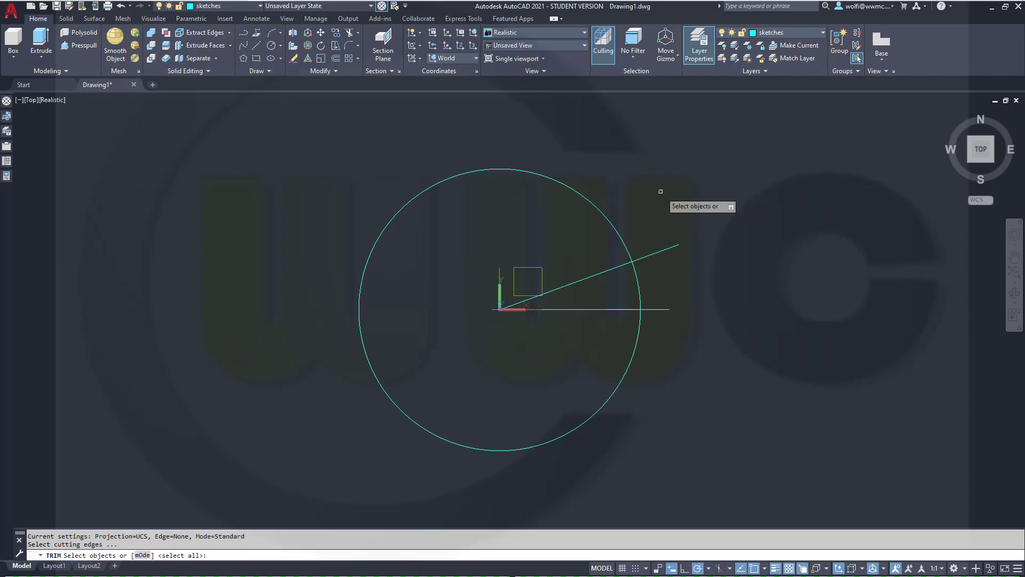
{"action": "left_click", "coordinate": [614, 227]}
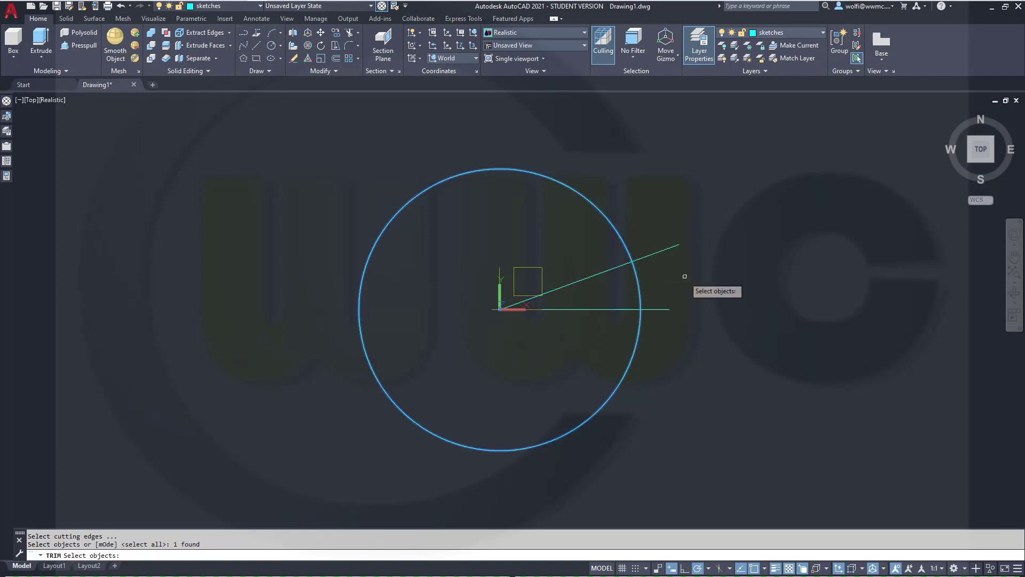
{"action": "key", "text": "Return"}
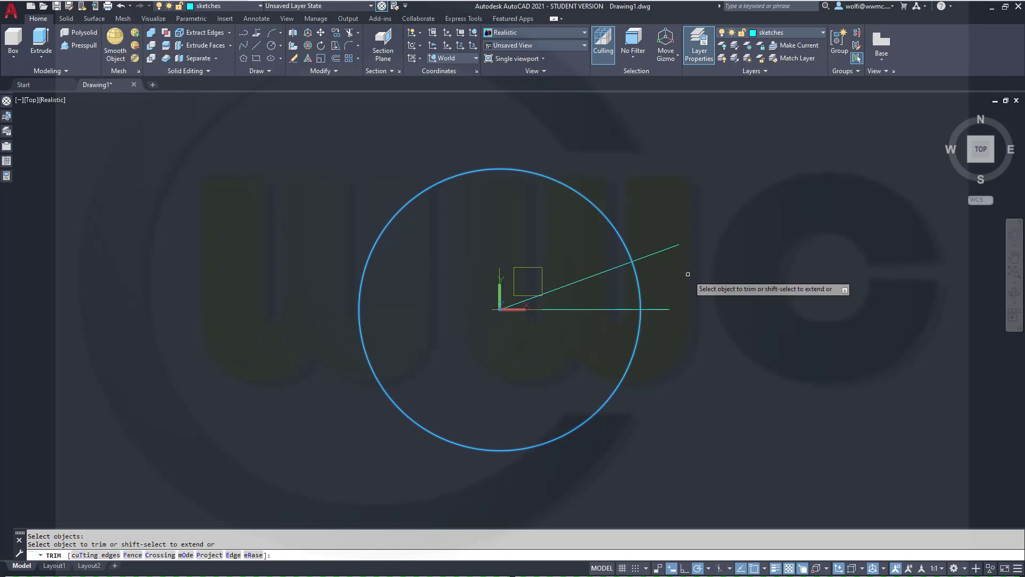
{"action": "left_click", "coordinate": [660, 248]}
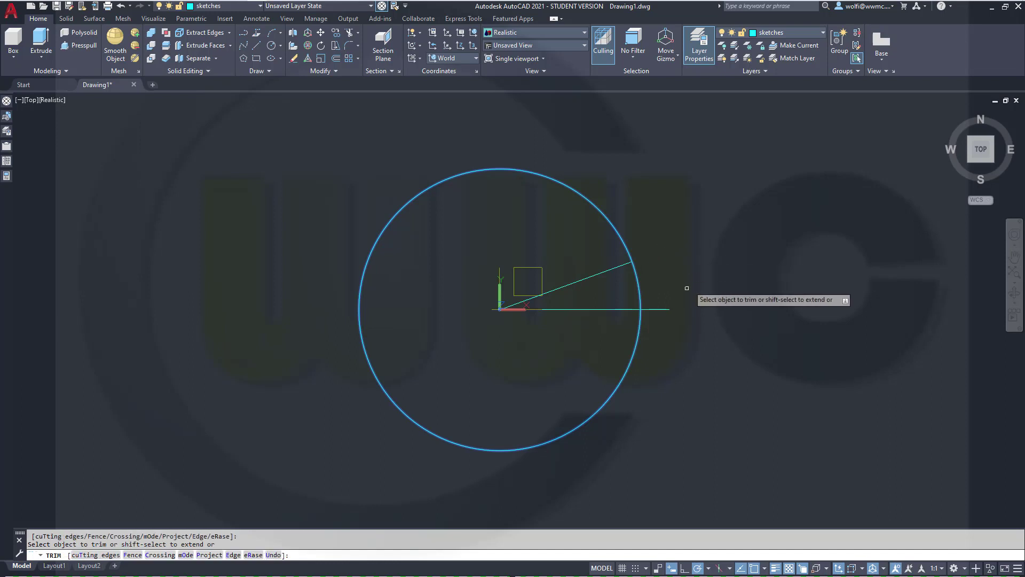
{"action": "left_click", "coordinate": [658, 310]}
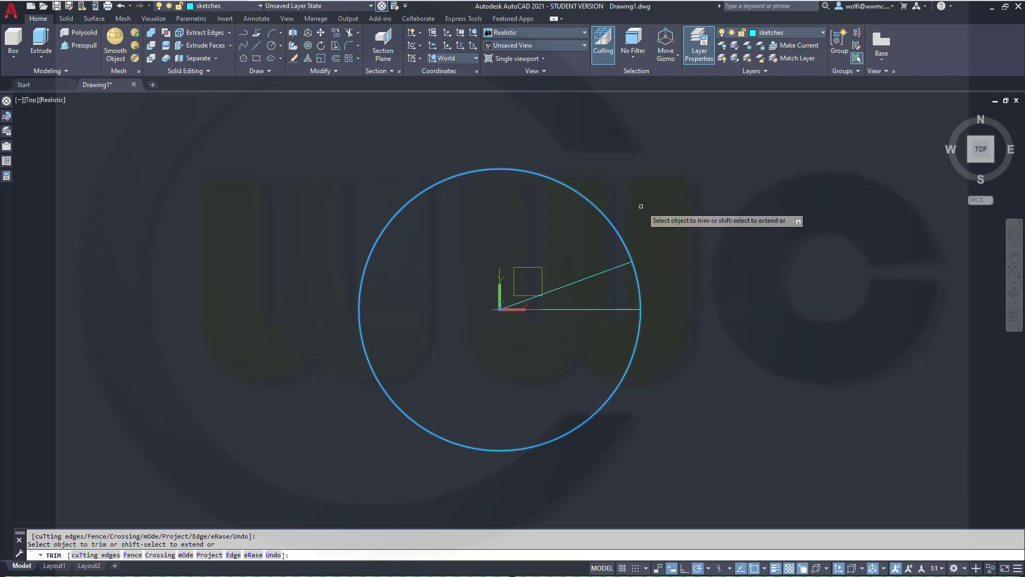
{"action": "key", "text": "Return"}
Step: Trim away the large part of the circle with both lines as cutting edges, keeping only the arc between them
{"action": "key", "text": "Return"}
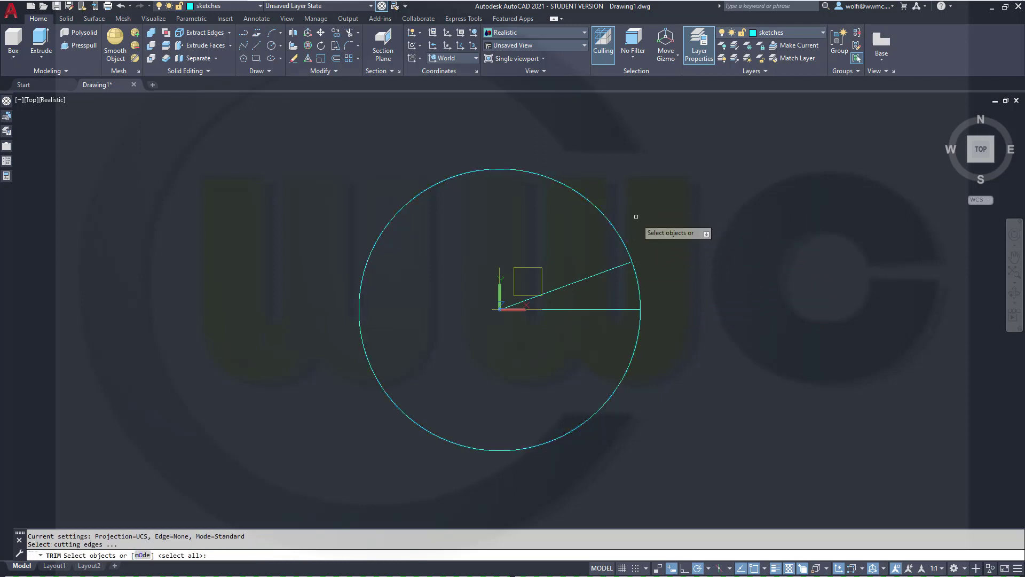
{"action": "left_click", "coordinate": [600, 320]}
{"action": "left_click", "coordinate": [542, 250]}
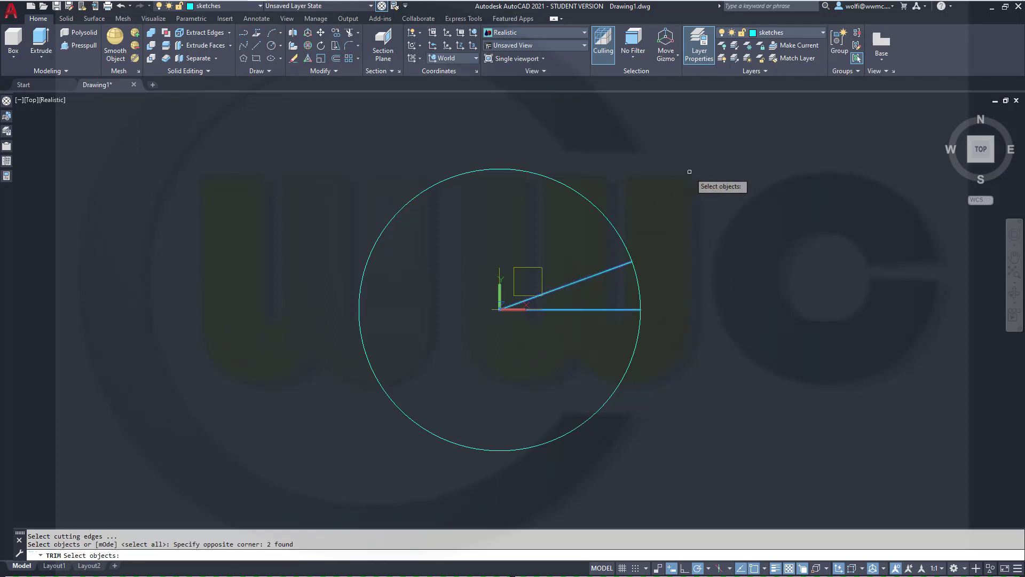
{"action": "key", "text": "Return"}
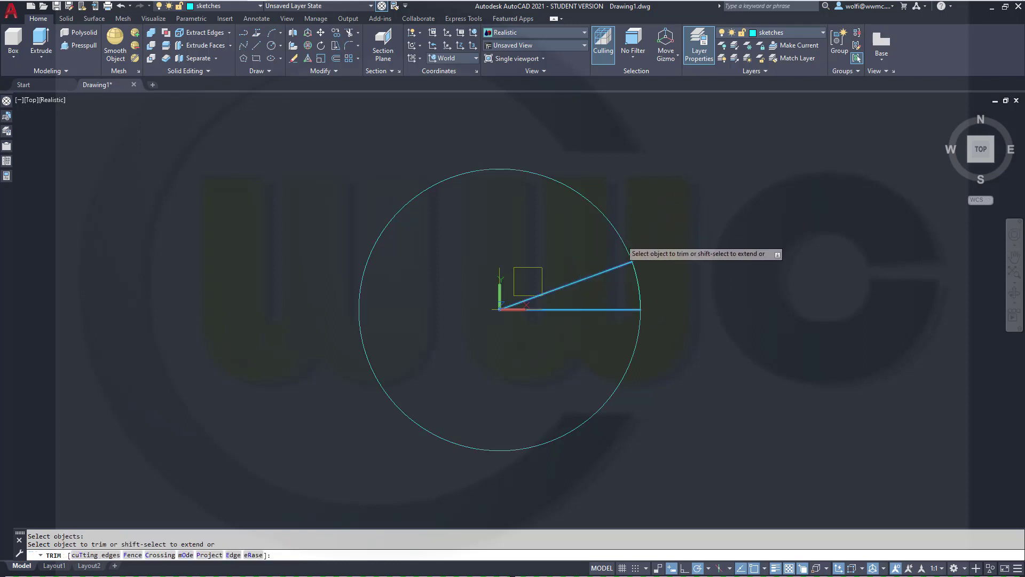
{"action": "left_click", "coordinate": [625, 243]}
{"action": "key", "text": "Escape"}
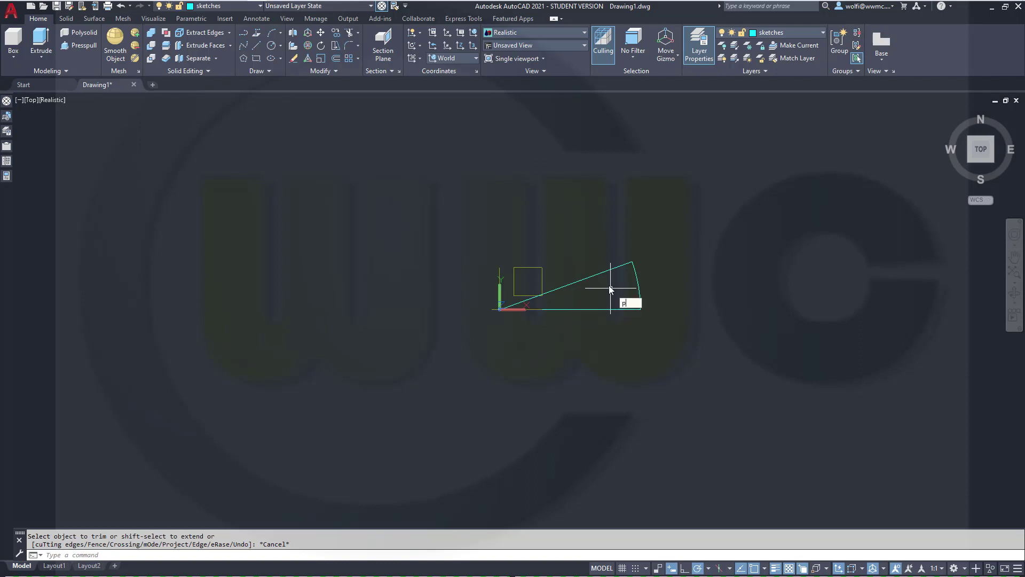
Step: Convert the angled line to a polyline with PEDIT and join the arc and horizontal line to it as a closed wedge
{"action": "type", "text": "edi"}
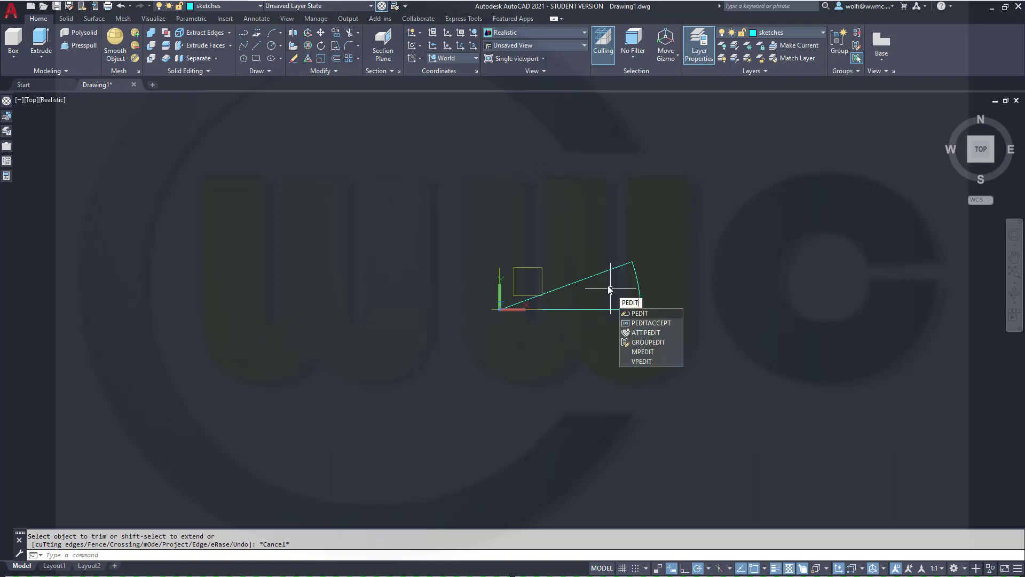
{"action": "key", "text": "Return"}
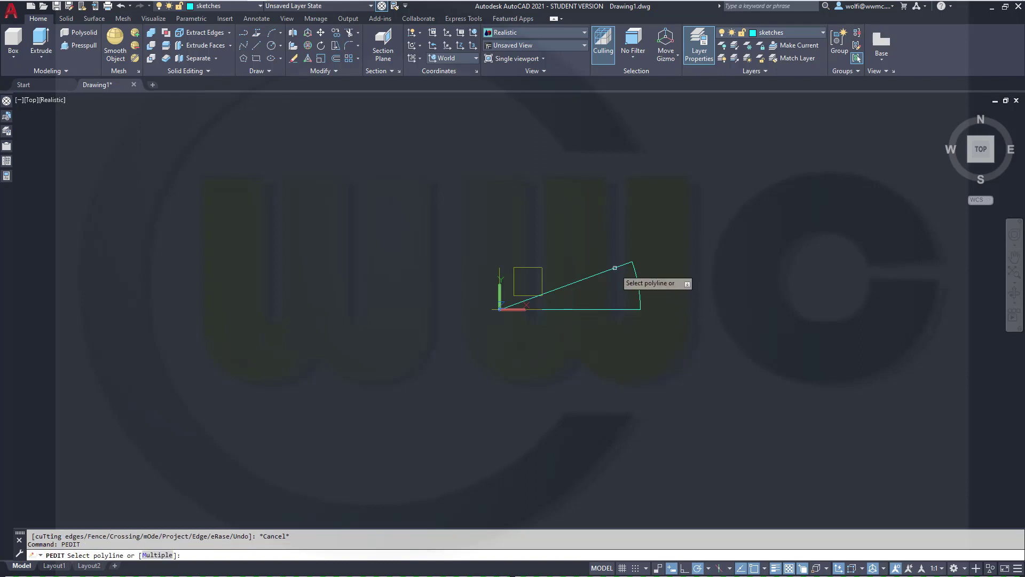
{"action": "left_click", "coordinate": [614, 267]}
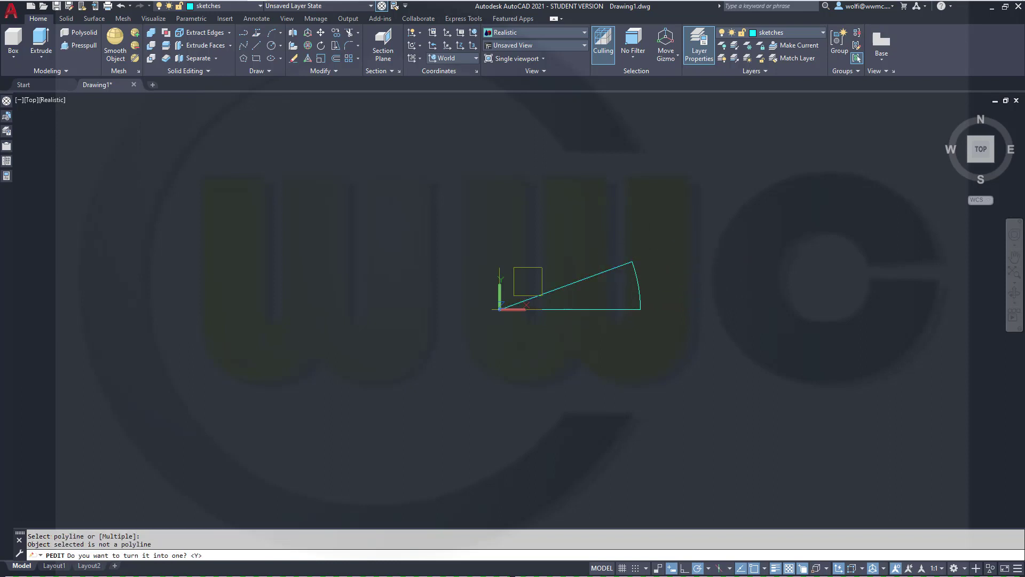
{"action": "key", "text": "Return"}
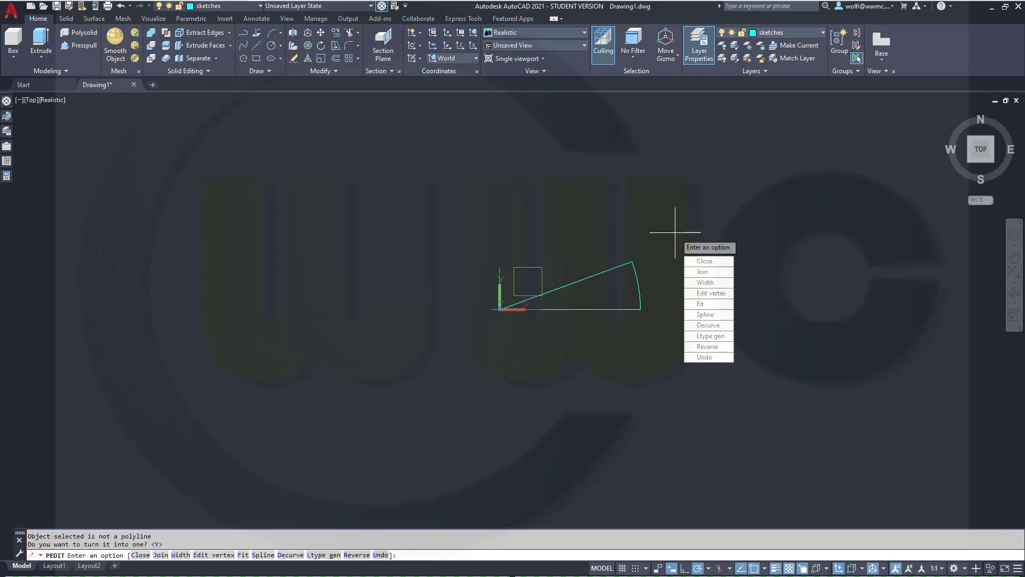
{"action": "left_click", "coordinate": [702, 272]}
{"action": "left_click", "coordinate": [666, 325]}
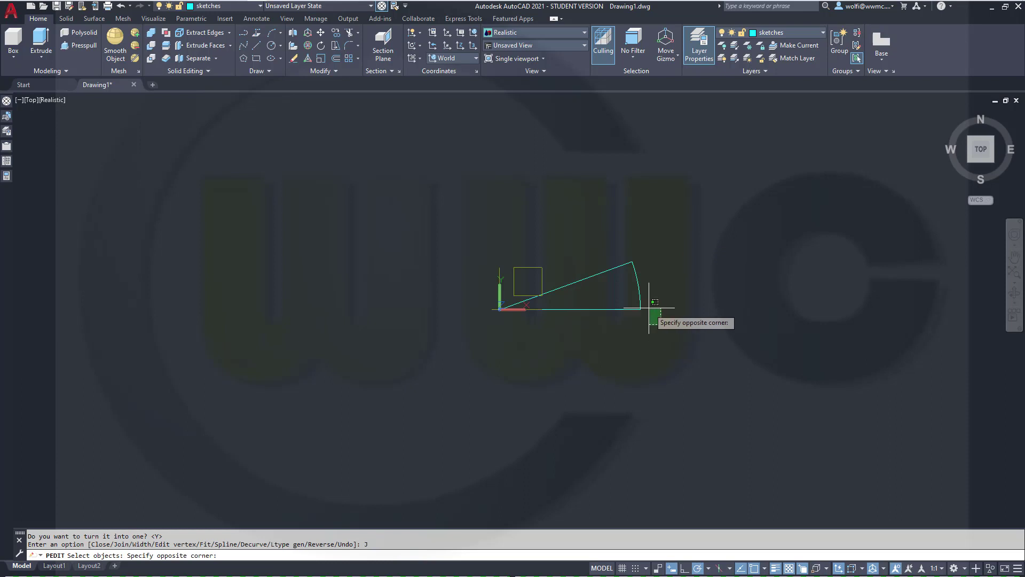
{"action": "left_click", "coordinate": [620, 286]}
{"action": "right_click", "coordinate": [687, 264]}
{"action": "left_click", "coordinate": [710, 268]}
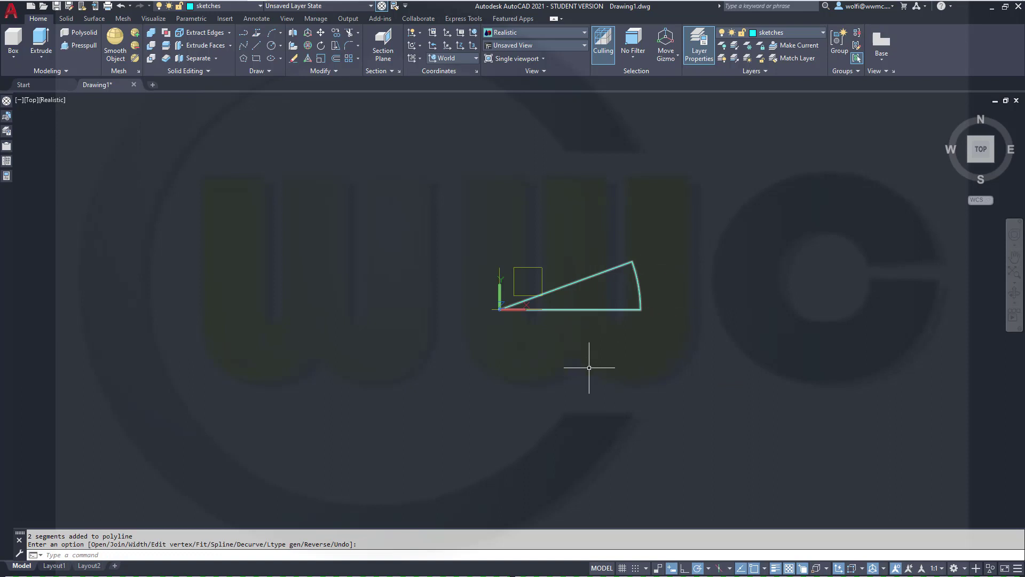
Step: Orbit to an oblique 3D view of the wedge and make the solid_minus layer current
{"action": "middle_click_drag", "start_coordinate": [411, 348], "coordinate": [437, 240], "text": "shift"}
{"action": "key", "text": "Return"}
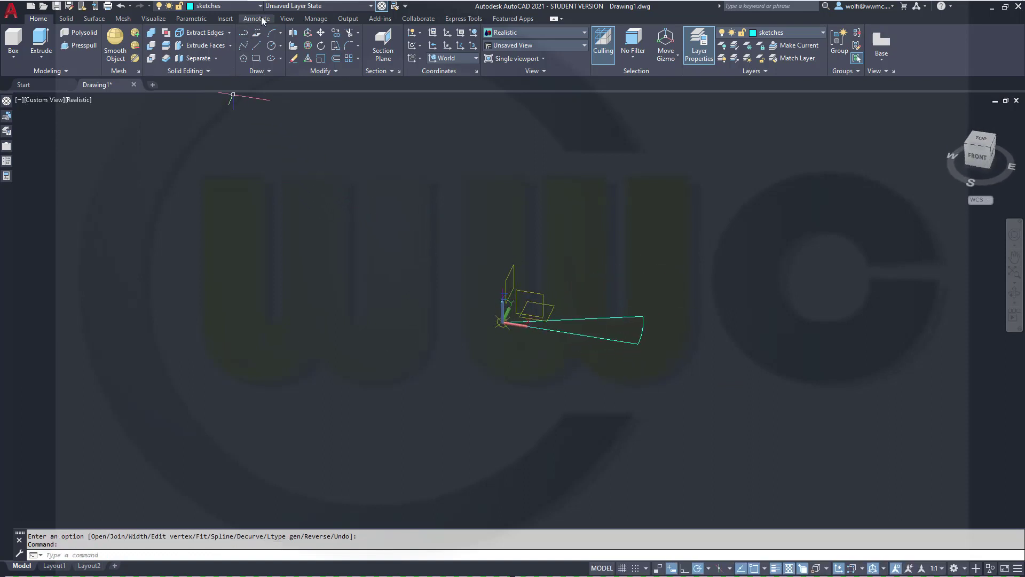
{"action": "left_click", "coordinate": [259, 7]}
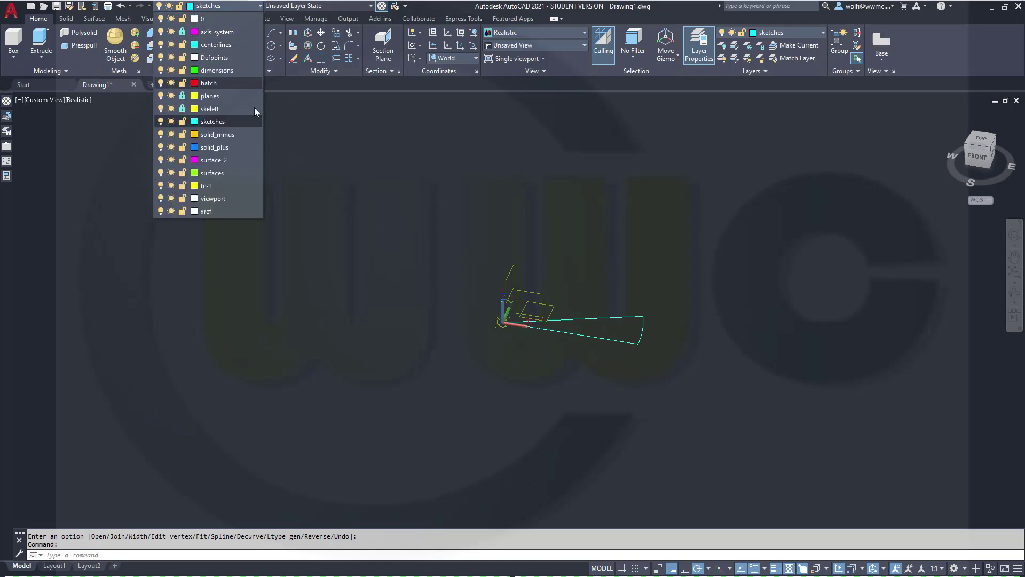
{"action": "left_click", "coordinate": [250, 138]}
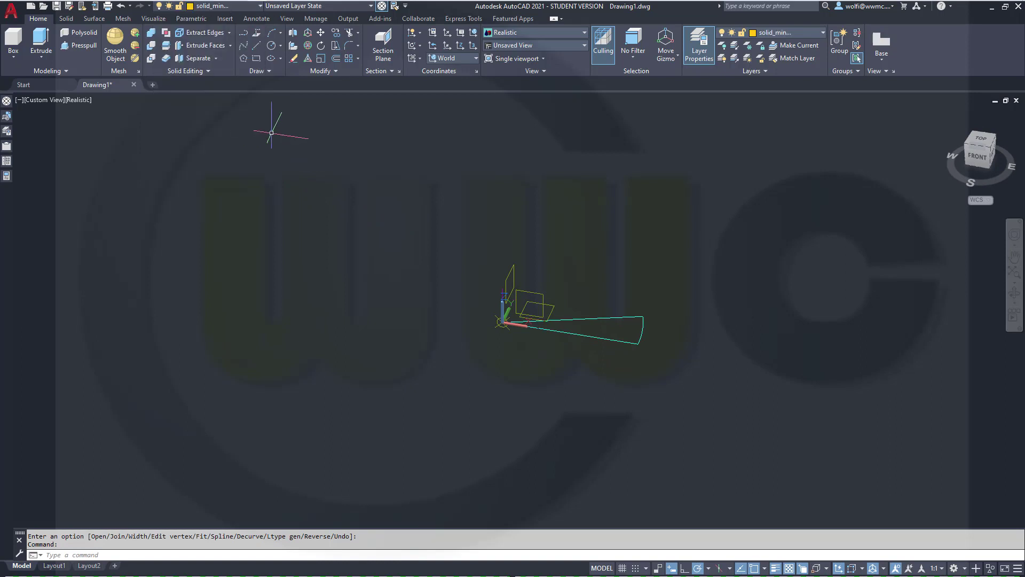
Step: Extrude the closed wedge profile upward into a solid step
{"action": "left_click", "coordinate": [65, 19]}
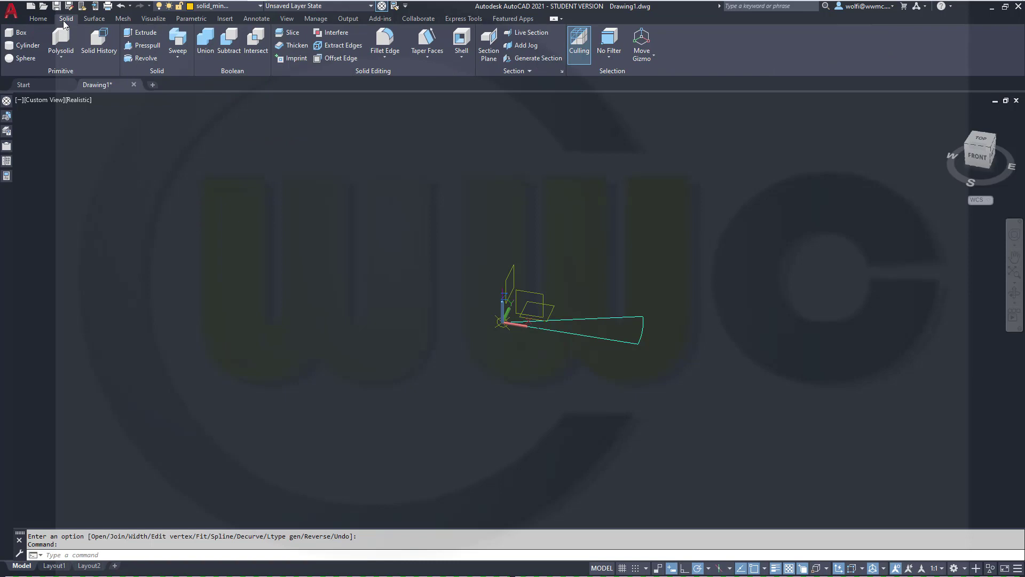
{"action": "left_click", "coordinate": [140, 33]}
{"action": "left_click", "coordinate": [590, 336]}
{"action": "right_click", "coordinate": [631, 240]}
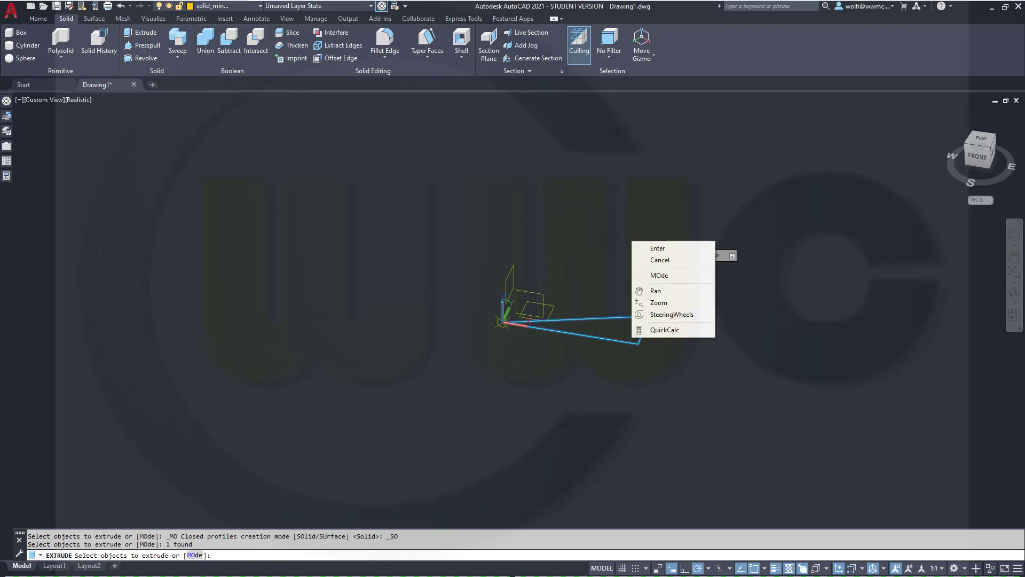
{"action": "left_click", "coordinate": [641, 246]}
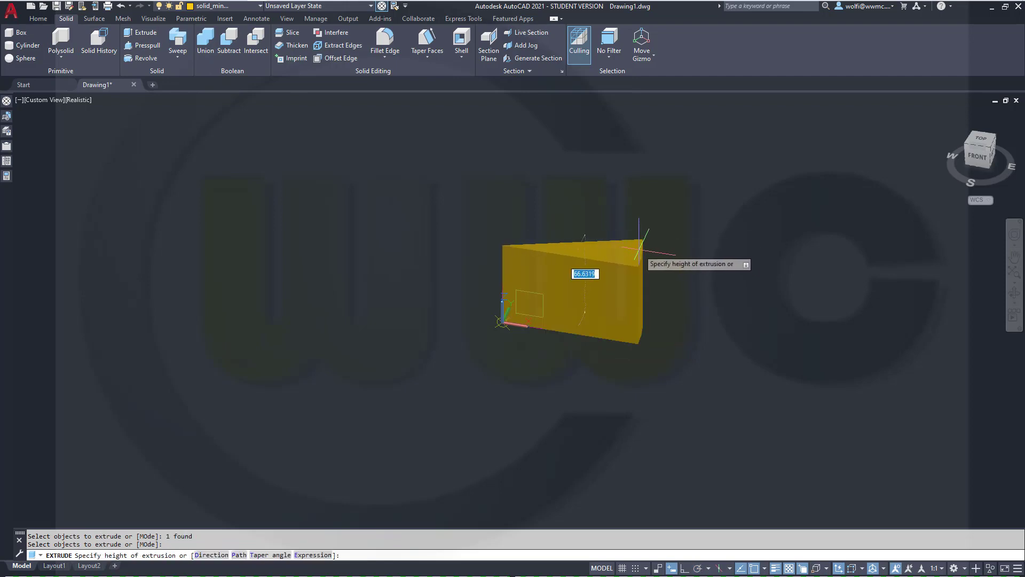
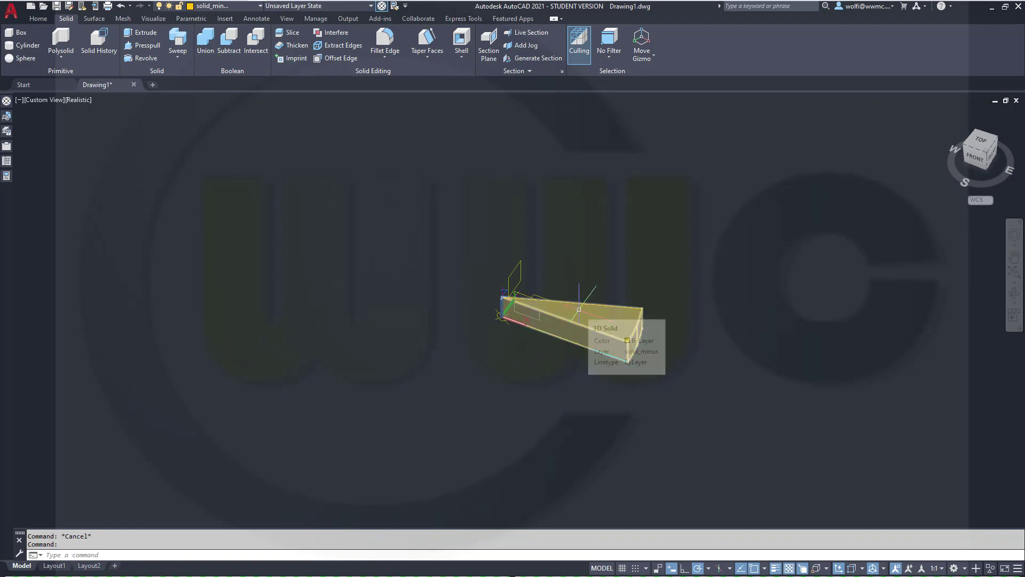
Step: Copy the solid wedge step 500 units away along the X axis
{"action": "left_click", "coordinate": [578, 309]}
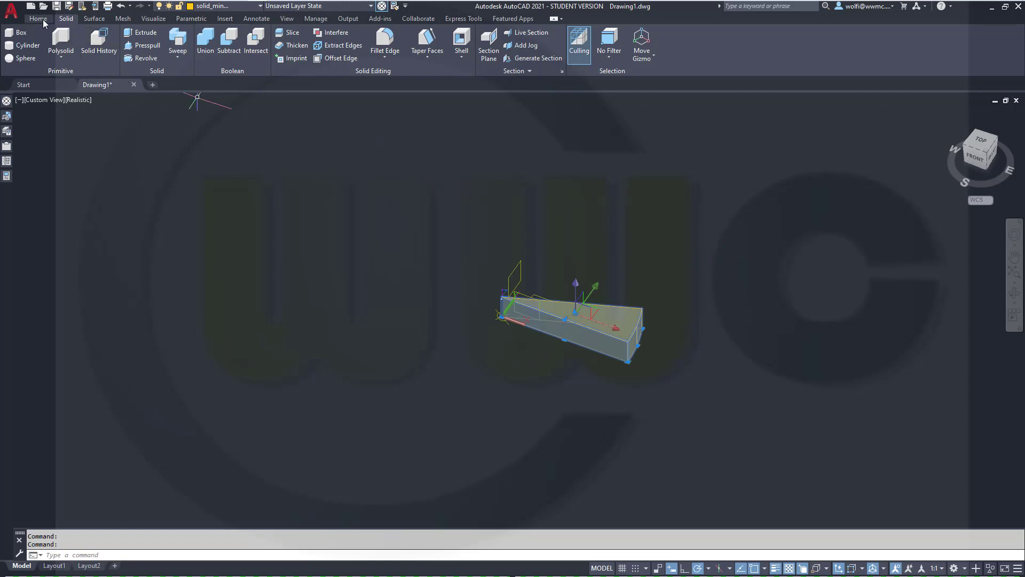
{"action": "left_click", "coordinate": [38, 18]}
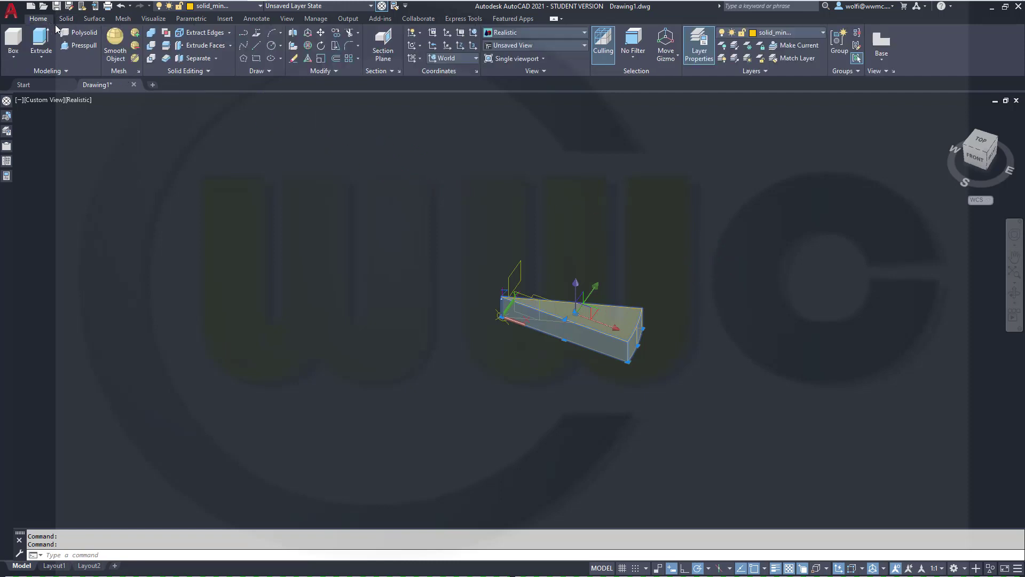
{"action": "left_click", "coordinate": [335, 46]}
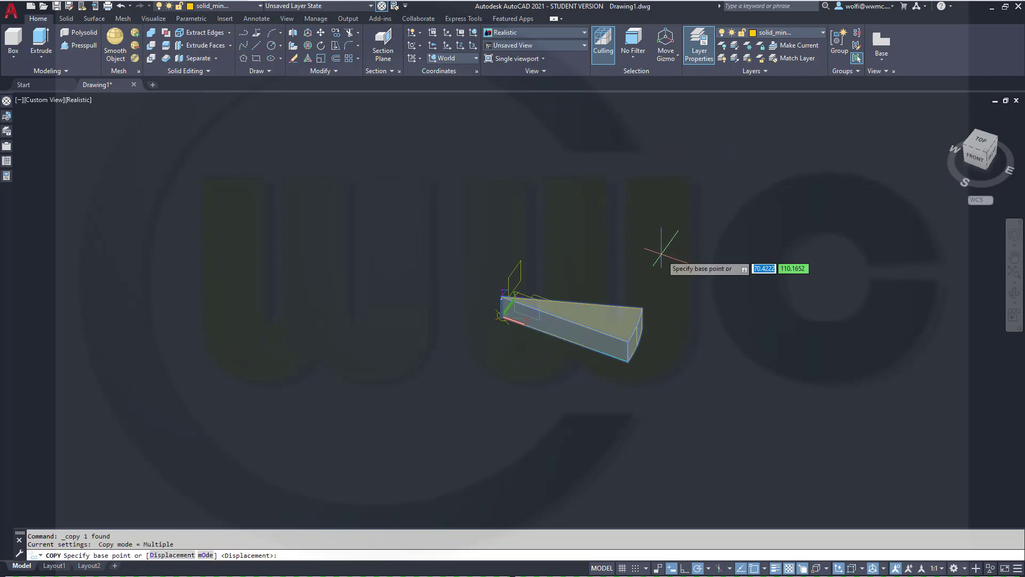
{"action": "left_click", "coordinate": [660, 362]}
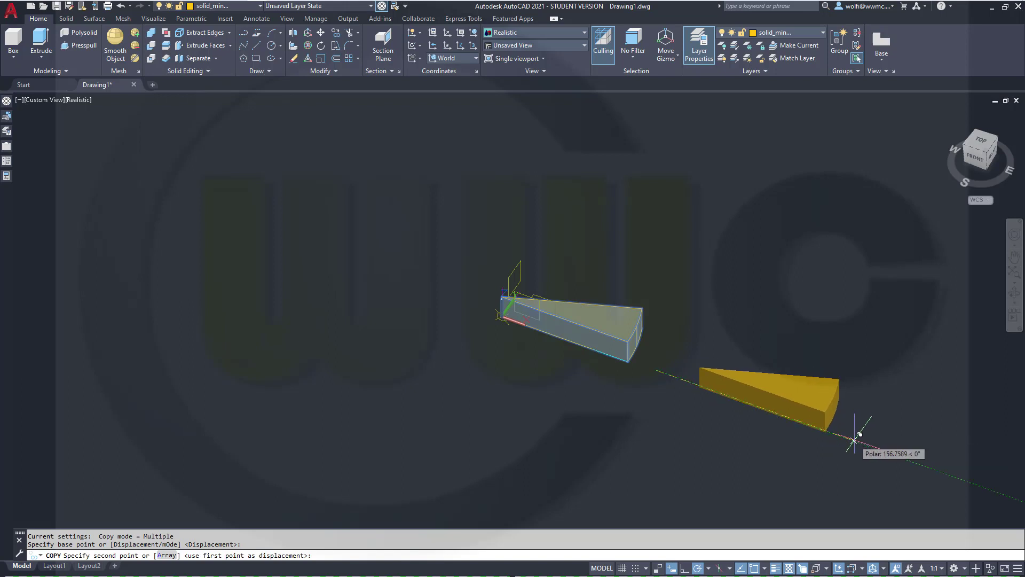
{"action": "type", "text": "500"}
{"action": "key", "text": "Return"}
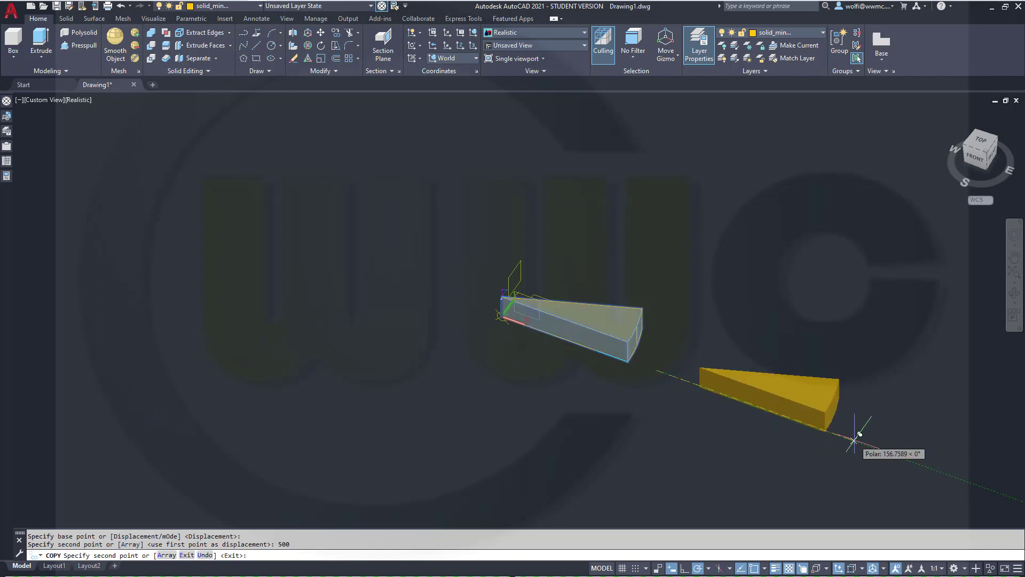
{"action": "key", "text": "Escape"}
{"action": "scroll", "coordinate": [974, 397], "scroll_direction": "down", "scroll_amount": 6}
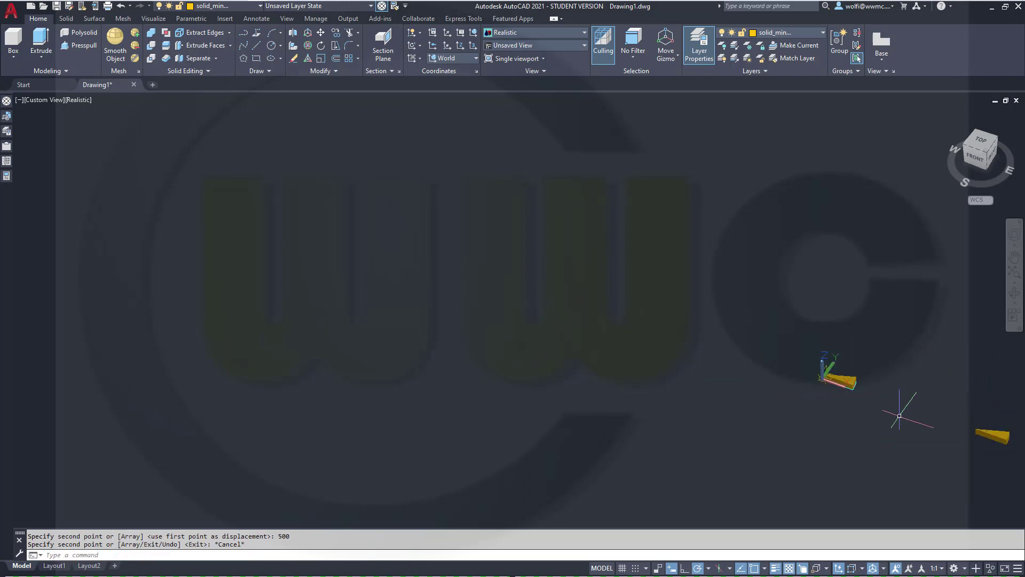
Step: Draw a helix centred at 0,0 with base and top radius 100 and a height of about 190
{"action": "scroll", "coordinate": [689, 433], "scroll_direction": "up", "scroll_amount": 5}
{"action": "scroll", "coordinate": [686, 430], "scroll_direction": "up", "scroll_amount": 2}
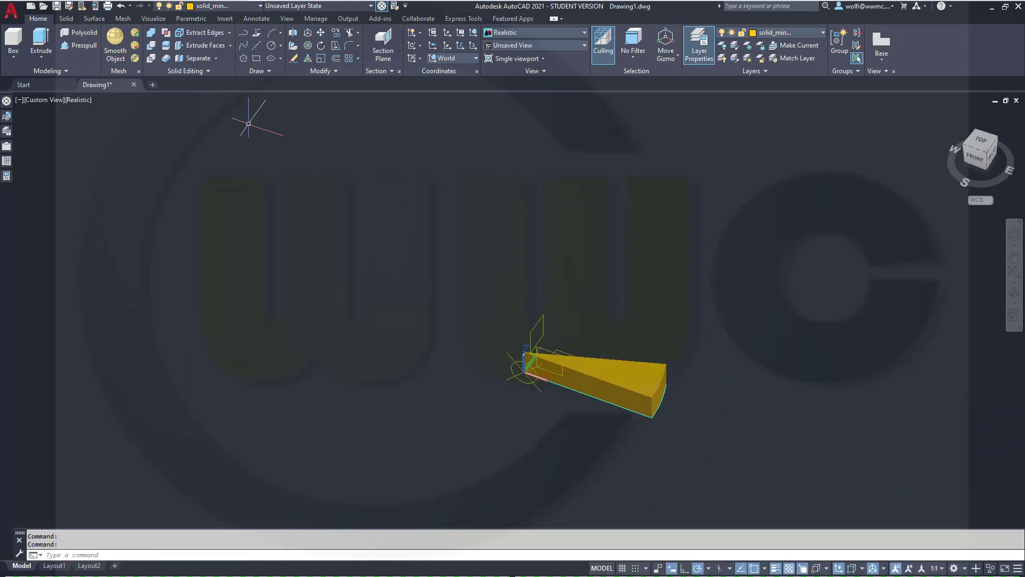
{"action": "left_click", "coordinate": [269, 71]}
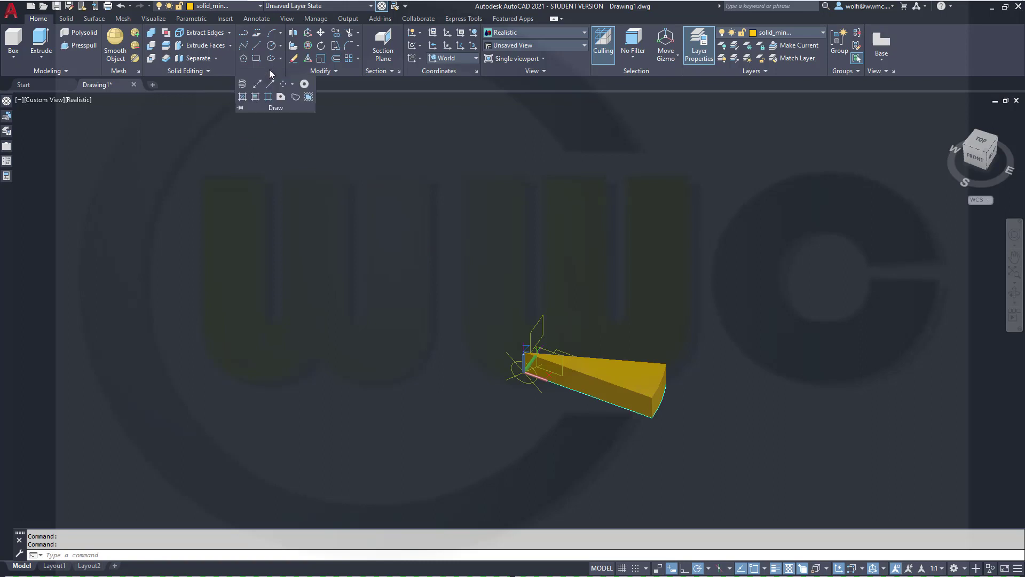
{"action": "left_click", "coordinate": [243, 85]}
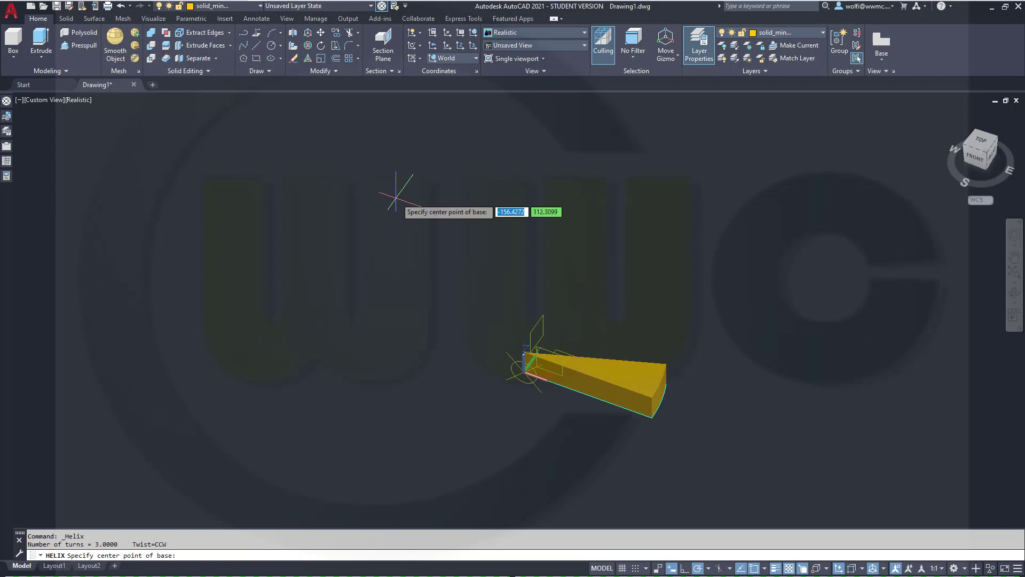
{"action": "type", "text": "0,0"}
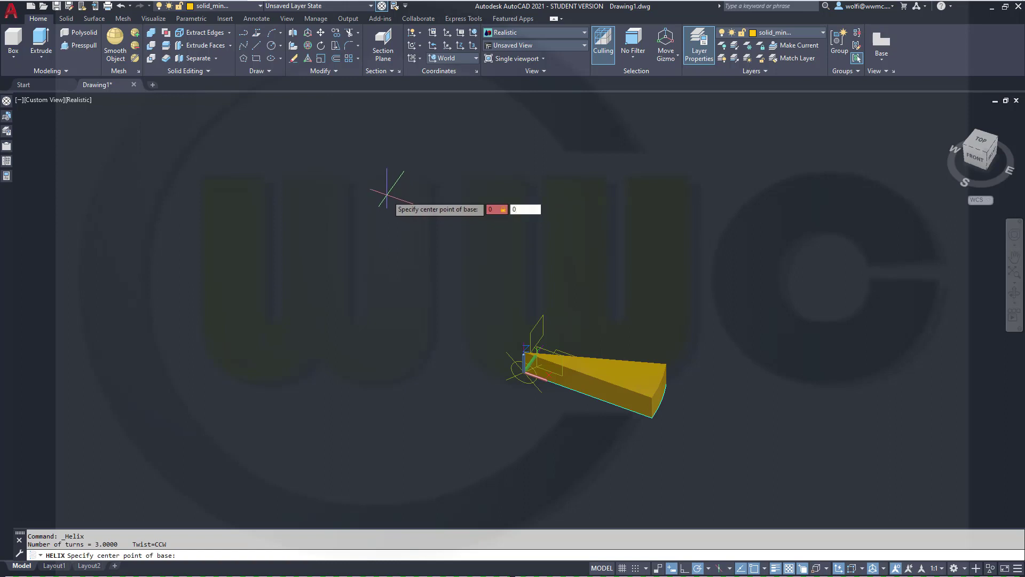
{"action": "key", "text": "Return"}
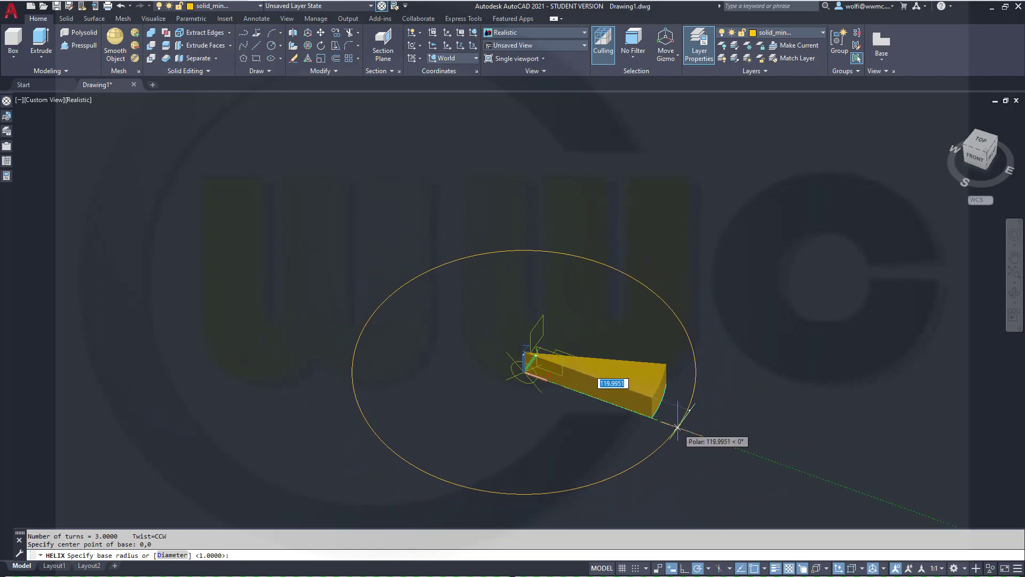
{"action": "type", "text": "100"}
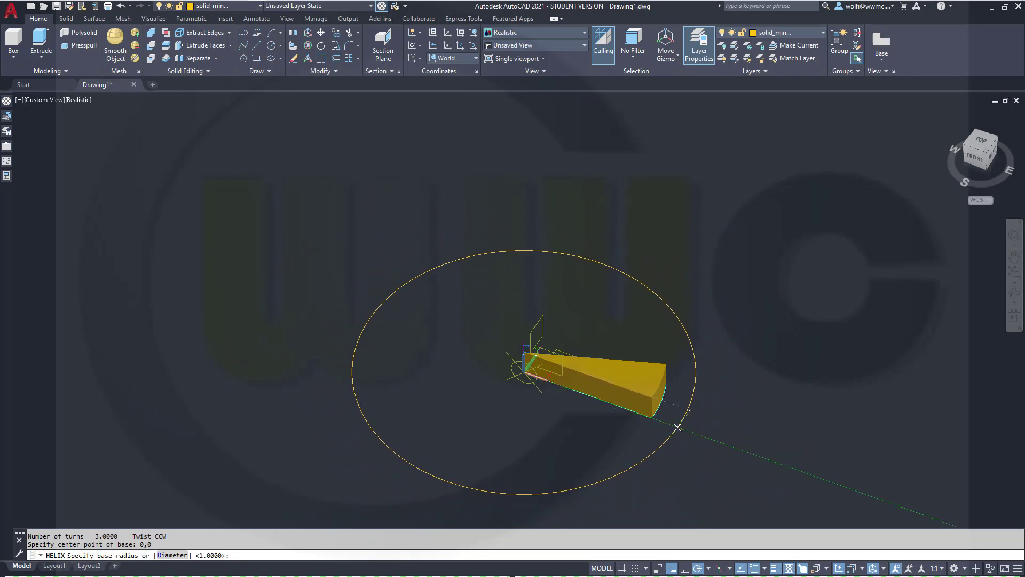
{"action": "key", "text": "Return"}
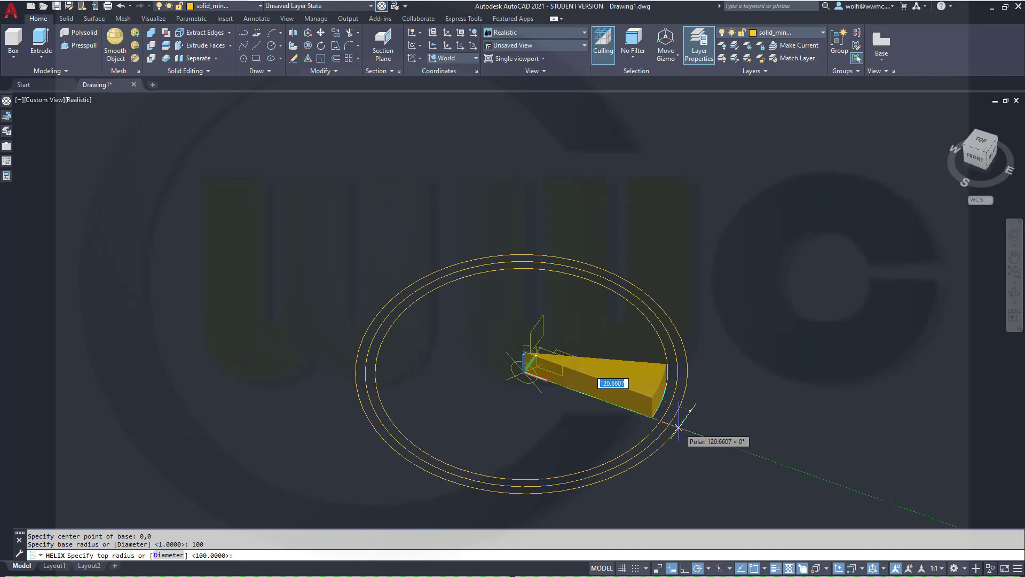
{"action": "type", "text": "100"}
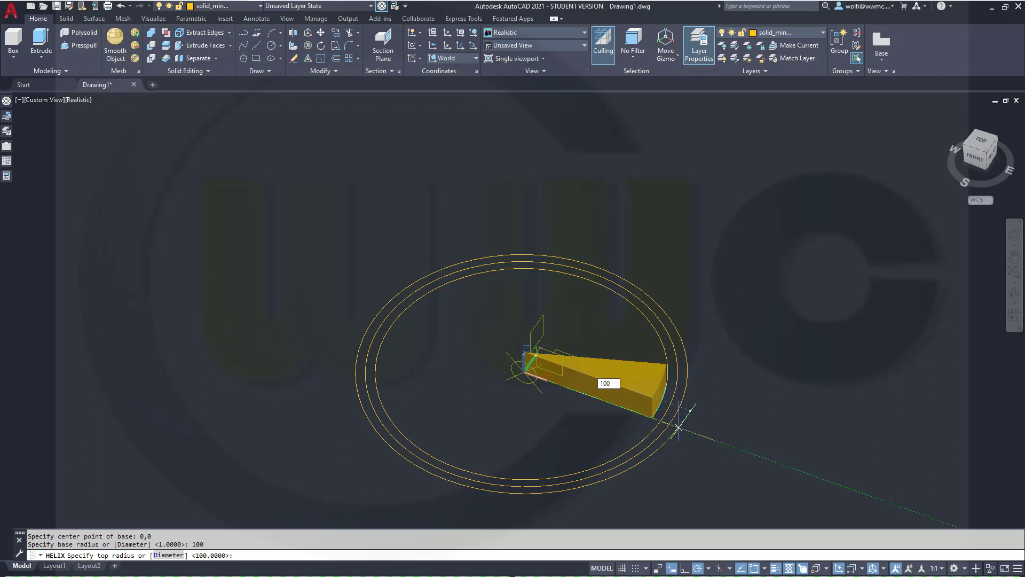
{"action": "key", "text": "Return"}
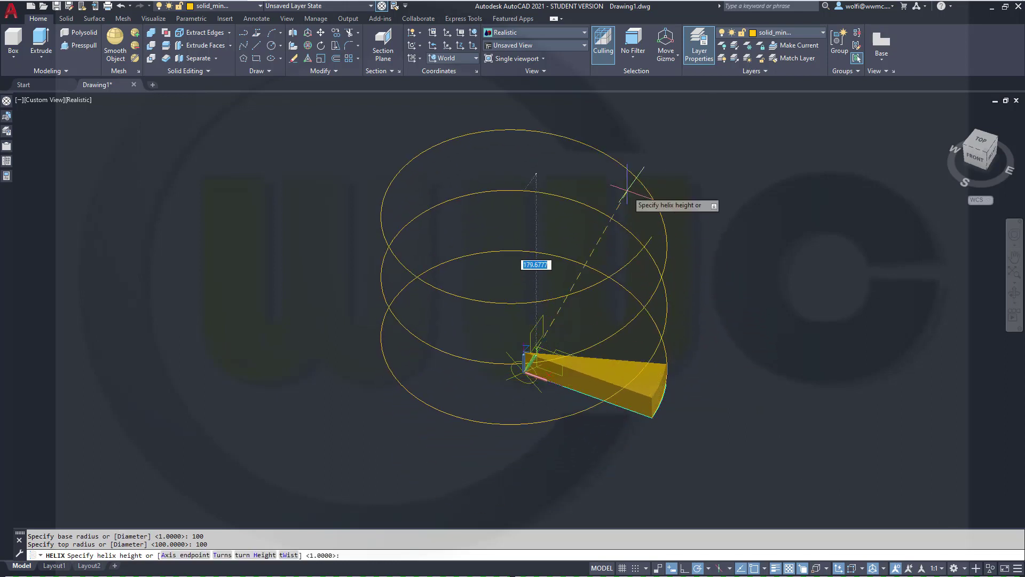
{"action": "left_click", "coordinate": [629, 172]}
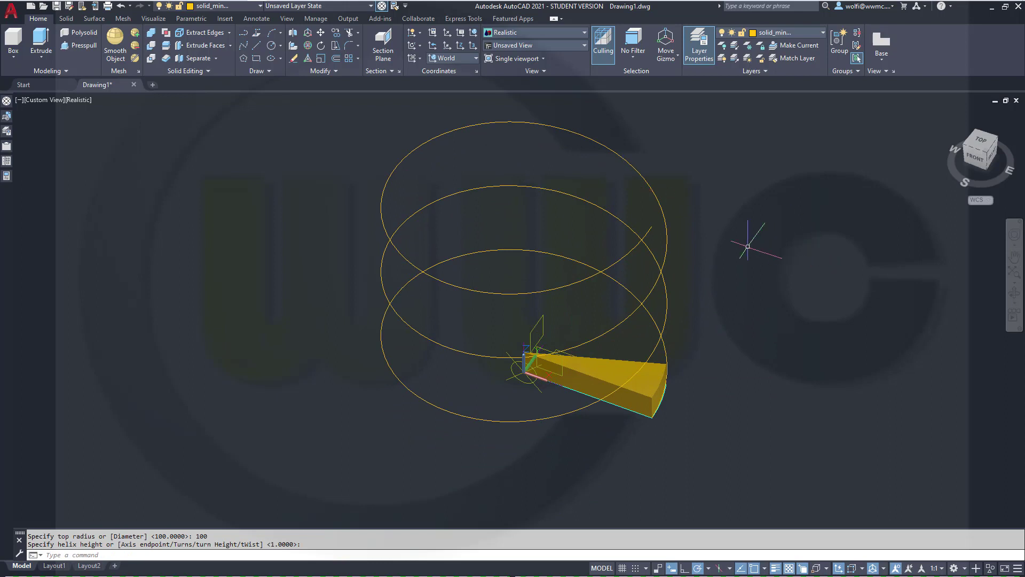
{"action": "key", "text": "Escape"}
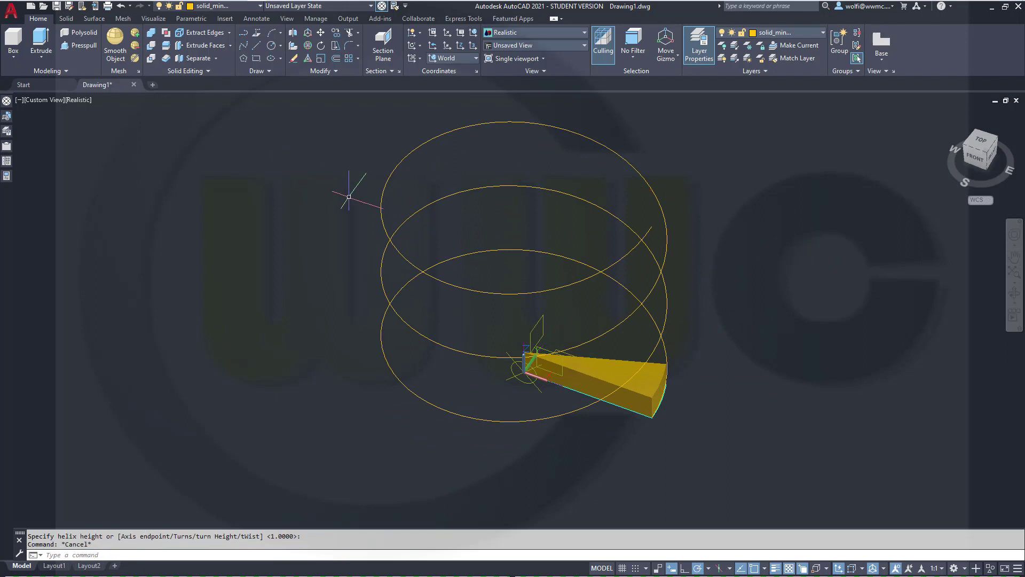
Step: Move the helix to the sketches layer
{"action": "left_click", "coordinate": [382, 214]}
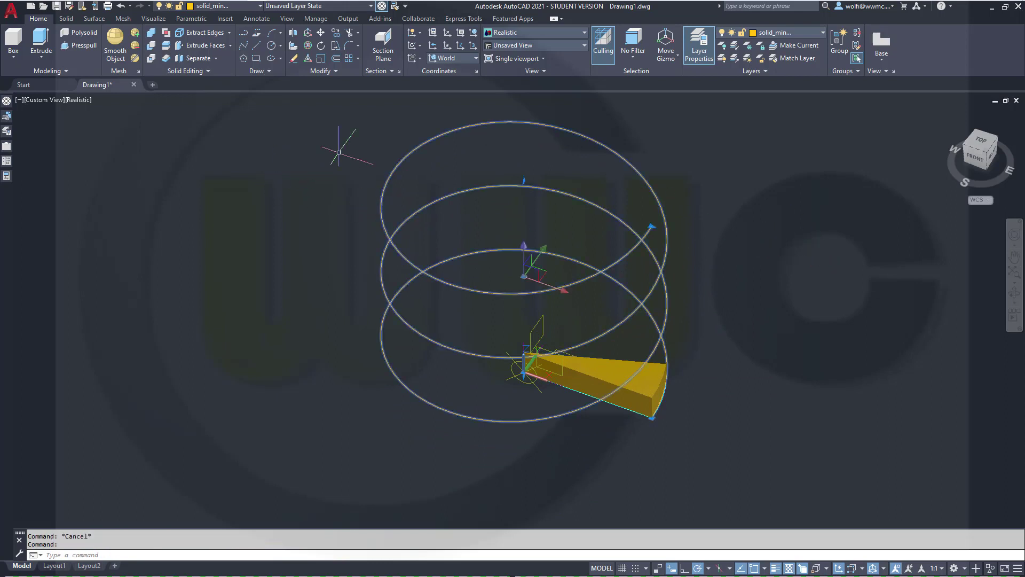
{"action": "left_click", "coordinate": [261, 9]}
{"action": "left_click", "coordinate": [242, 126]}
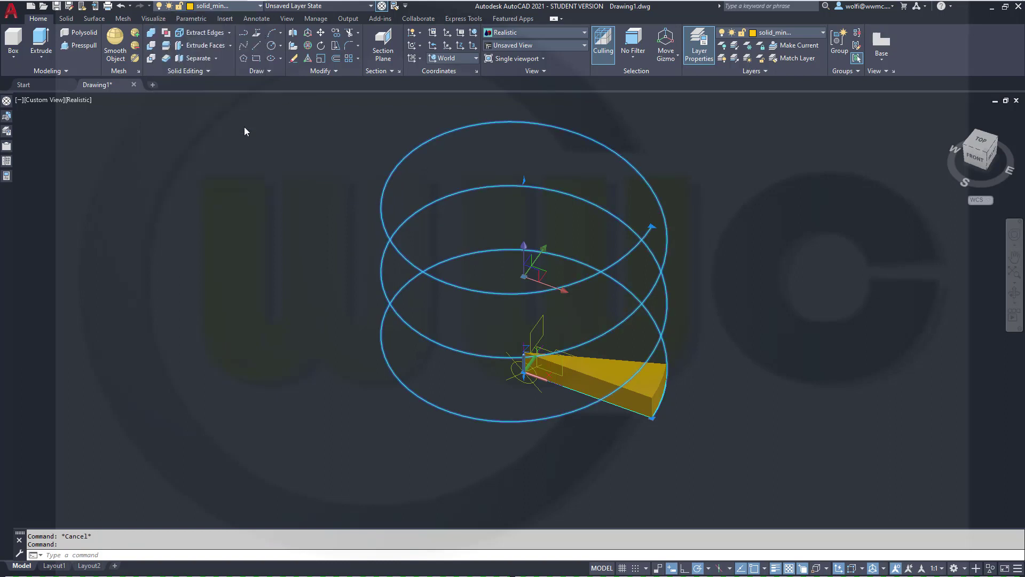
Step: Set the helix to 1 turn and a height of 360 in its properties
{"action": "left_click", "coordinate": [7, 177]}
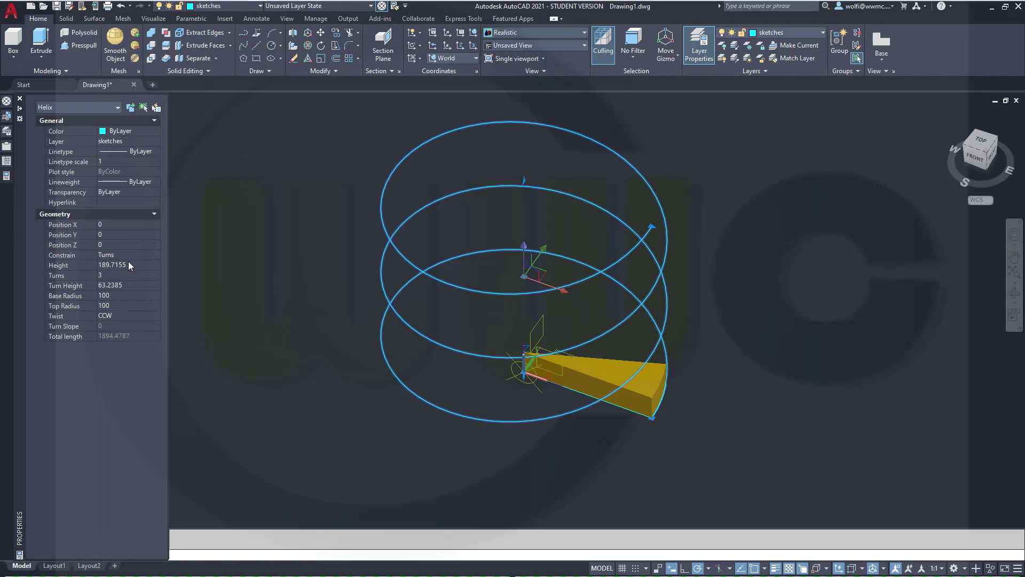
{"action": "left_click", "coordinate": [108, 274]}
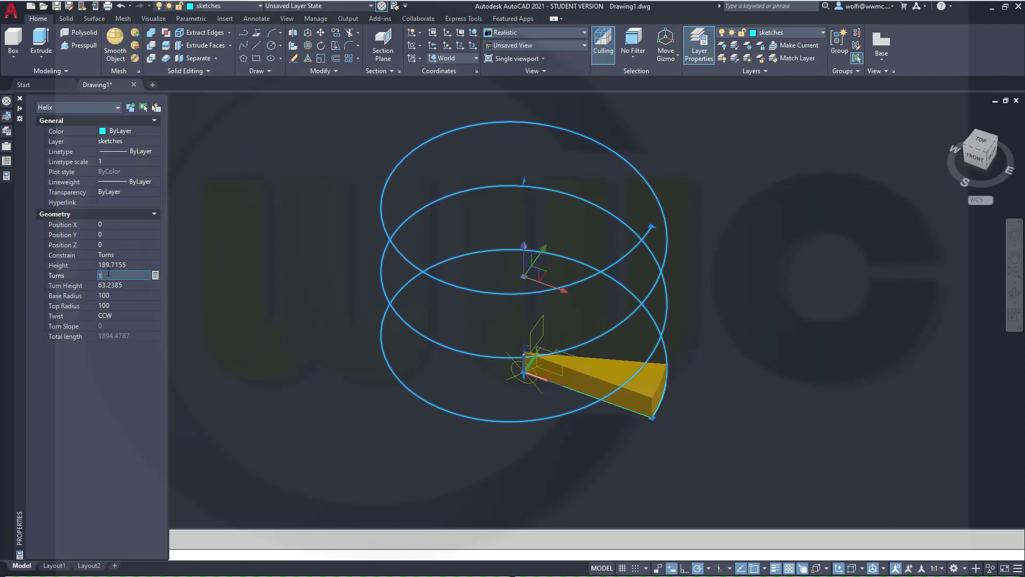
{"action": "left_click", "coordinate": [139, 265]}
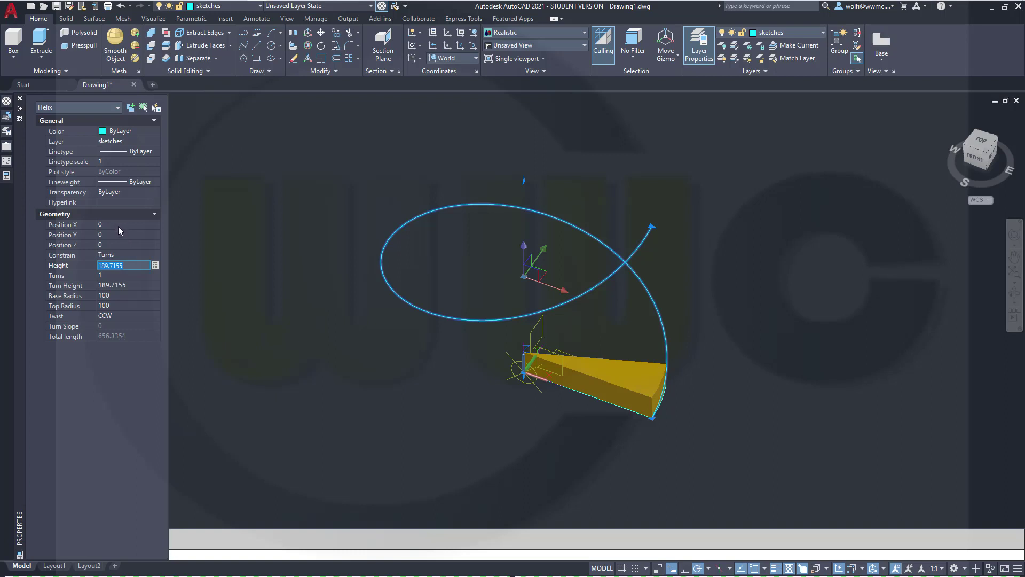
{"action": "type", "text": "360"}
{"action": "key", "text": "Tab"}
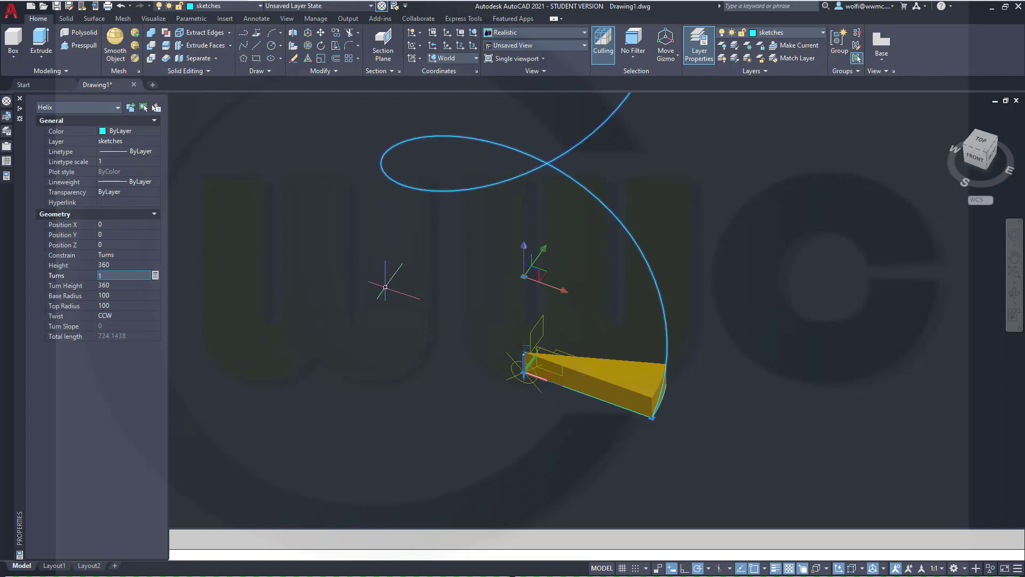
{"action": "key", "text": "ctrl+1"}
{"action": "key", "text": "Escape"}
Step: Create a path array of the original wedge step at the origin, using the helix as the path curve
{"action": "scroll", "coordinate": [405, 283], "scroll_direction": "down", "scroll_amount": 2}
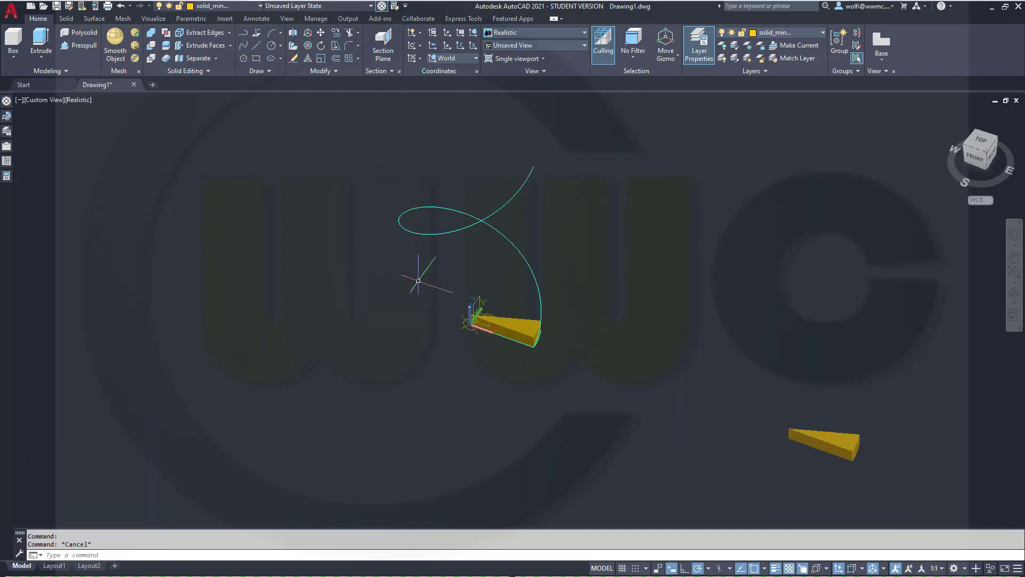
{"action": "middle_click_drag", "start_coordinate": [421, 280], "coordinate": [398, 325]}
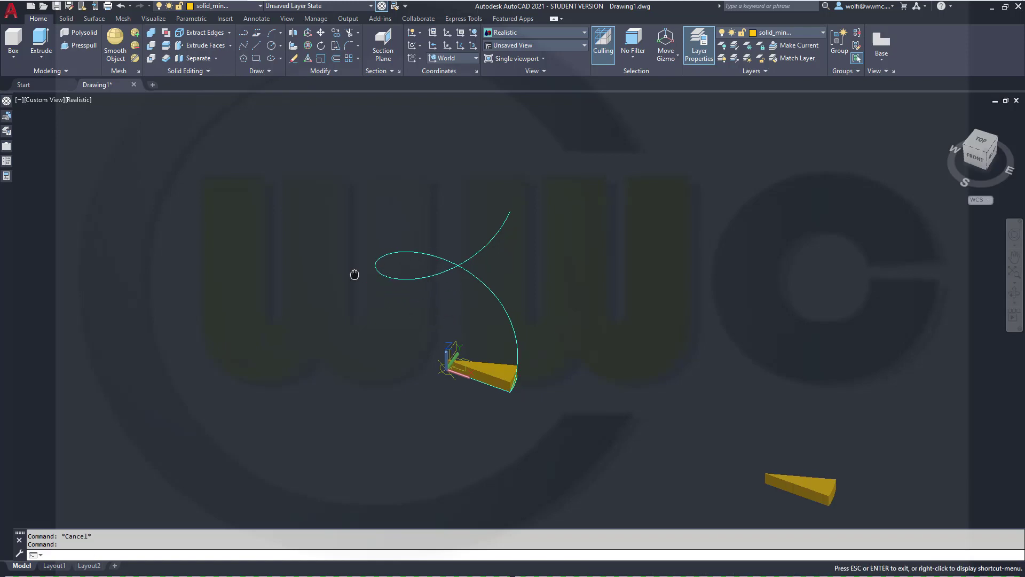
{"action": "middle_click_drag", "start_coordinate": [354, 274], "coordinate": [358, 255]}
{"action": "key", "text": "Escape"}
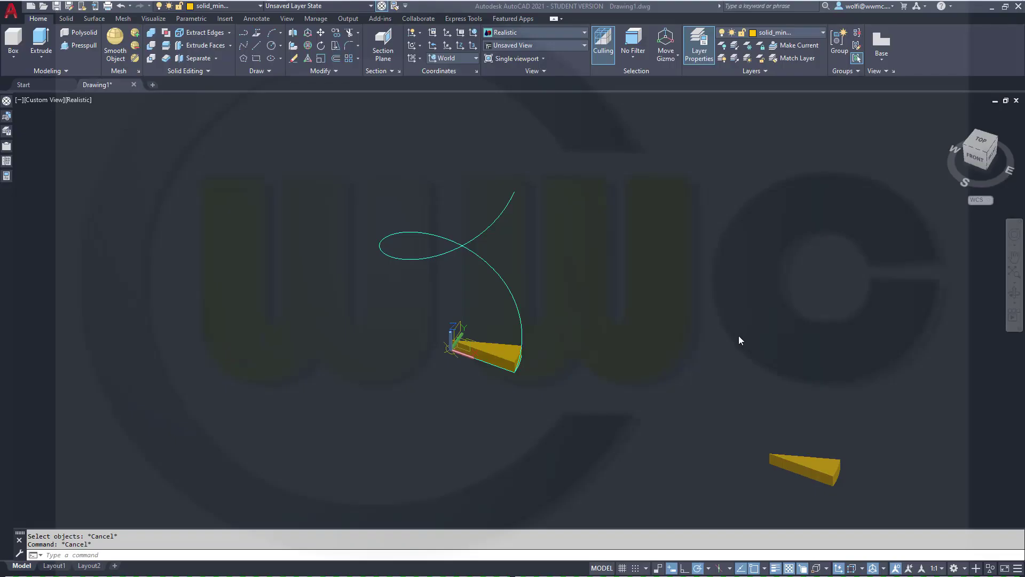
{"action": "left_click", "coordinate": [357, 59]}
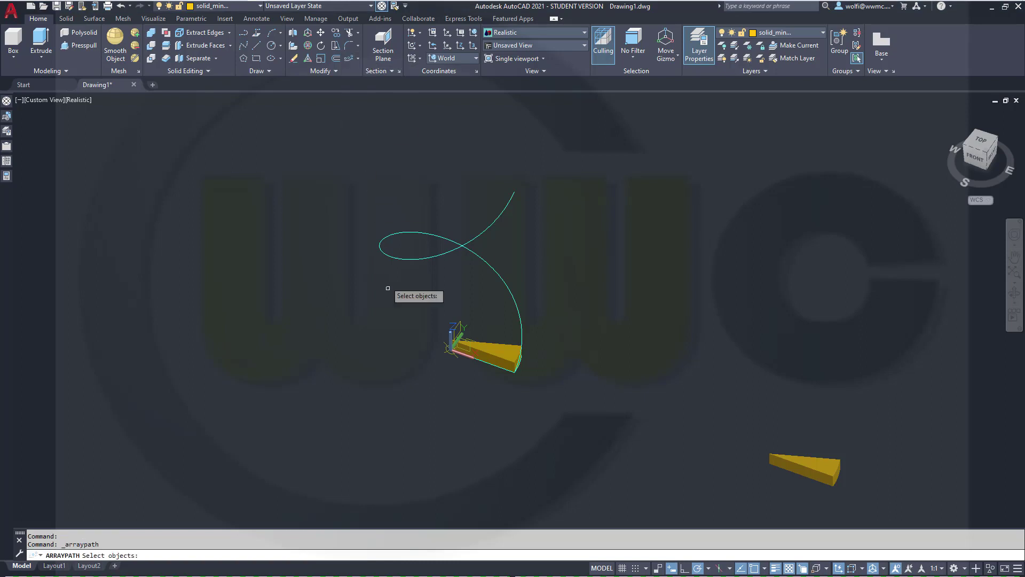
{"action": "left_click", "coordinate": [490, 354]}
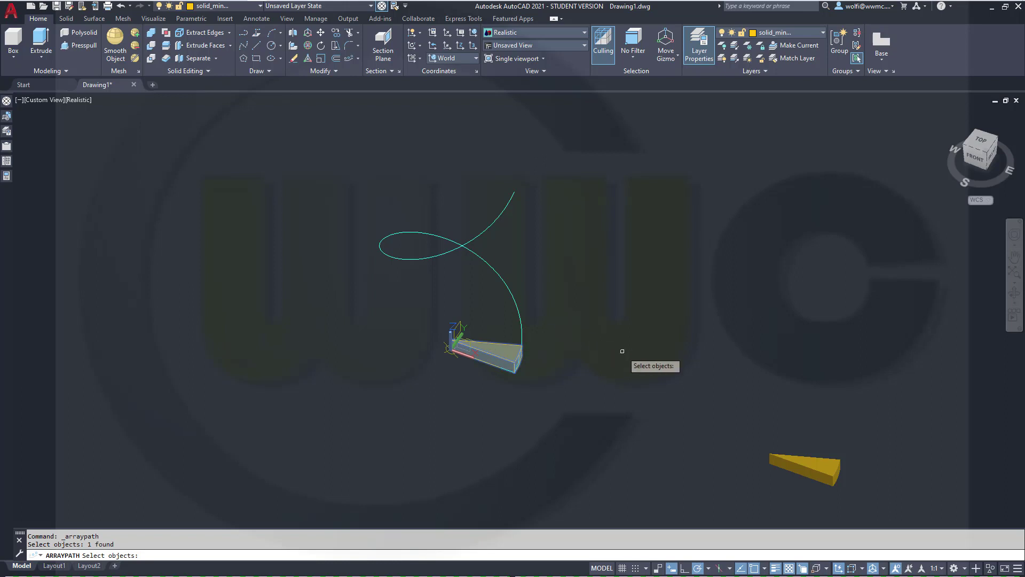
{"action": "key", "text": "Return"}
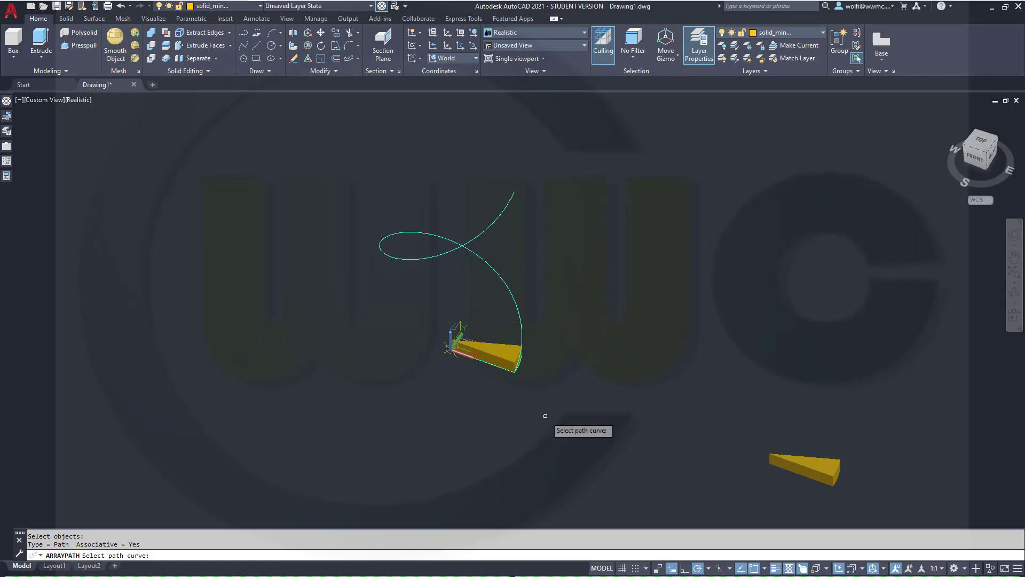
{"action": "left_click", "coordinate": [521, 333]}
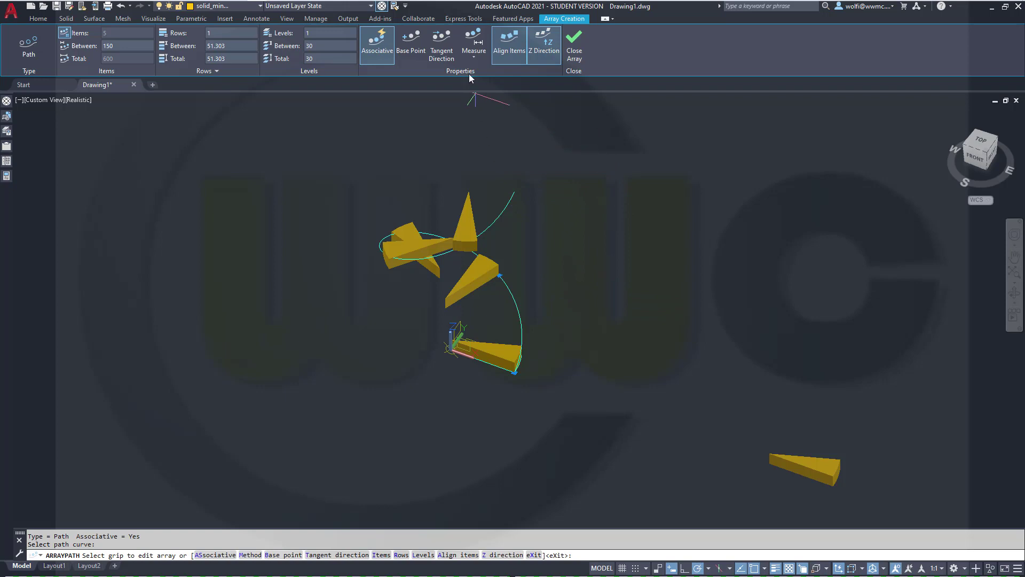
Step: Switch the path array to the Divide method with 18 items, finish it and look closely at its centre from above
{"action": "left_click", "coordinate": [473, 58]}
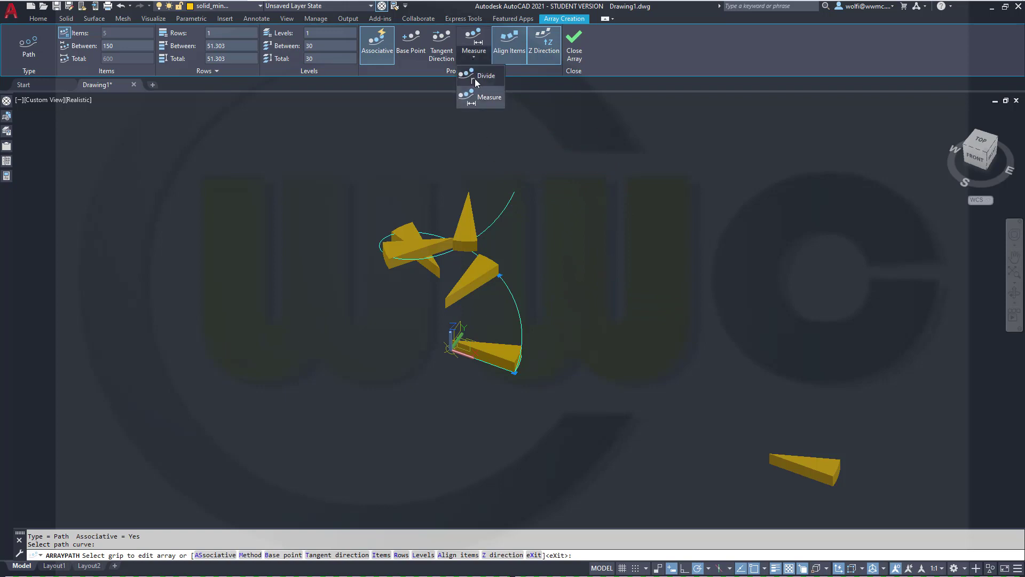
{"action": "left_click", "coordinate": [475, 77]}
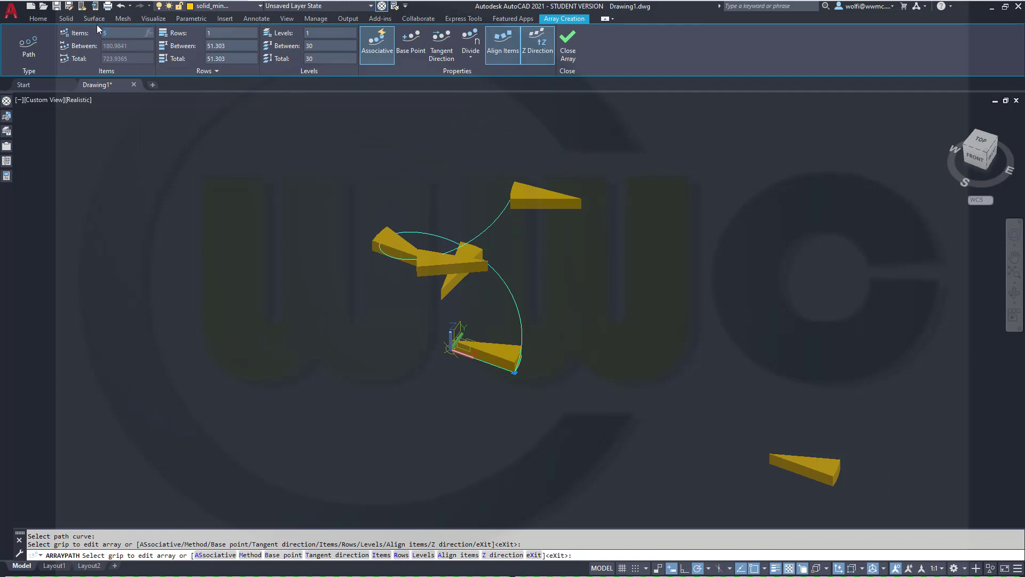
{"action": "type", "text": "18"}
{"action": "key", "text": "Return"}
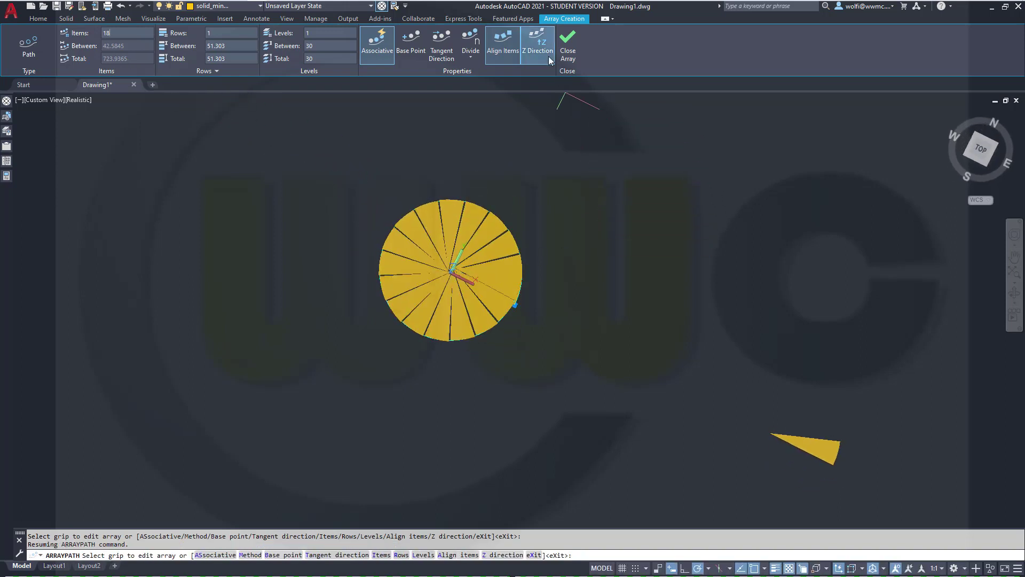
{"action": "left_click", "coordinate": [569, 44]}
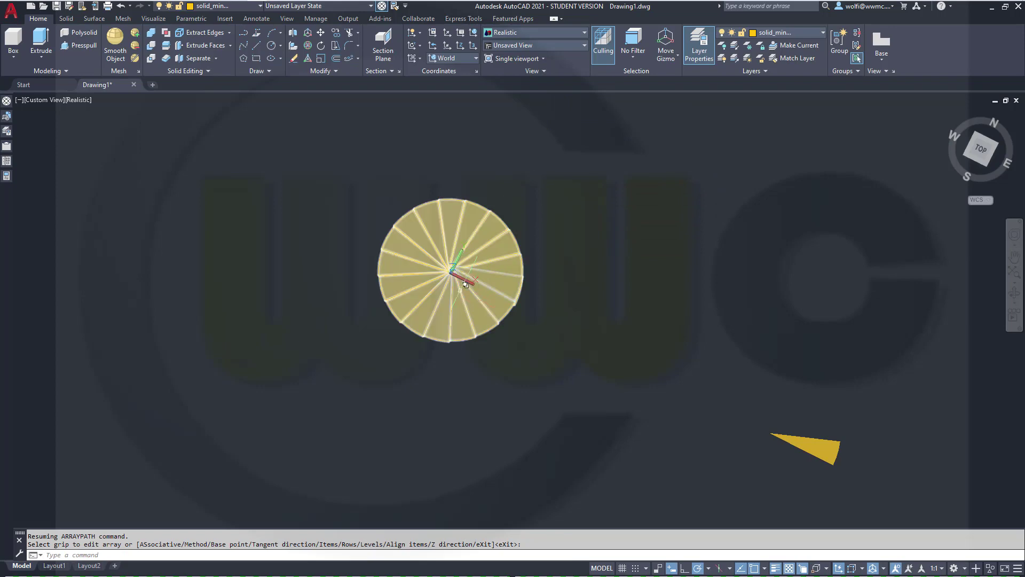
{"action": "scroll", "coordinate": [434, 288], "scroll_direction": "up", "scroll_amount": 3}
{"action": "scroll", "coordinate": [462, 302], "scroll_direction": "up", "scroll_amount": 5}
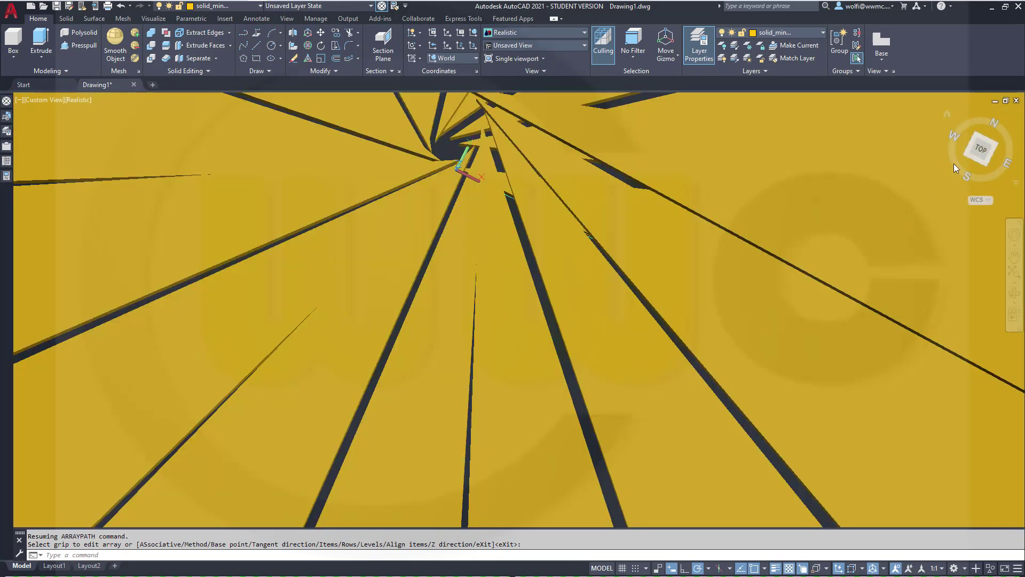
Step: Examine the arrayed steps from above and from an angle, looking closely at the centre and the gaps between steps
{"action": "left_click", "coordinate": [975, 150]}
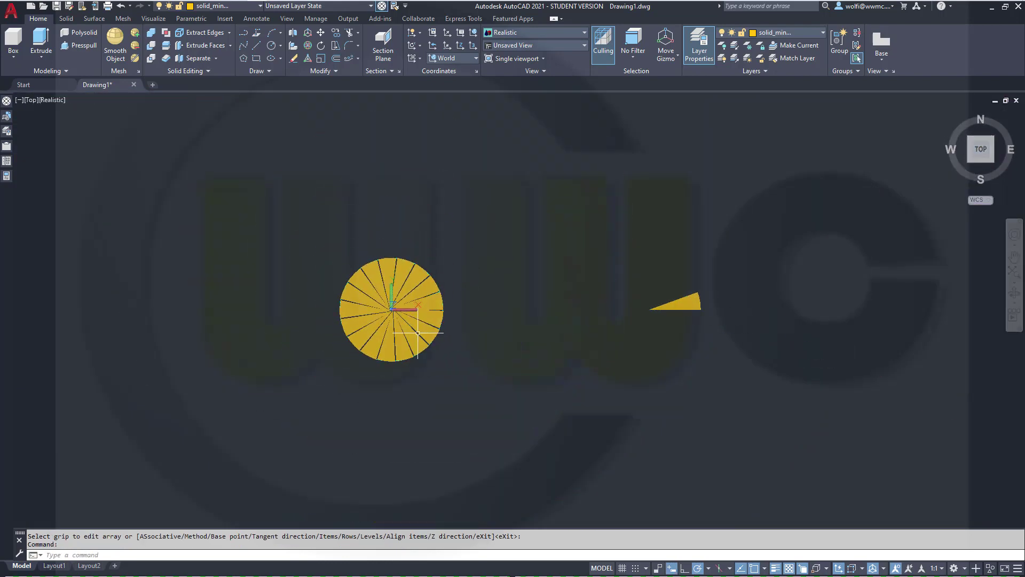
{"action": "scroll", "coordinate": [406, 289], "scroll_direction": "up", "scroll_amount": 6}
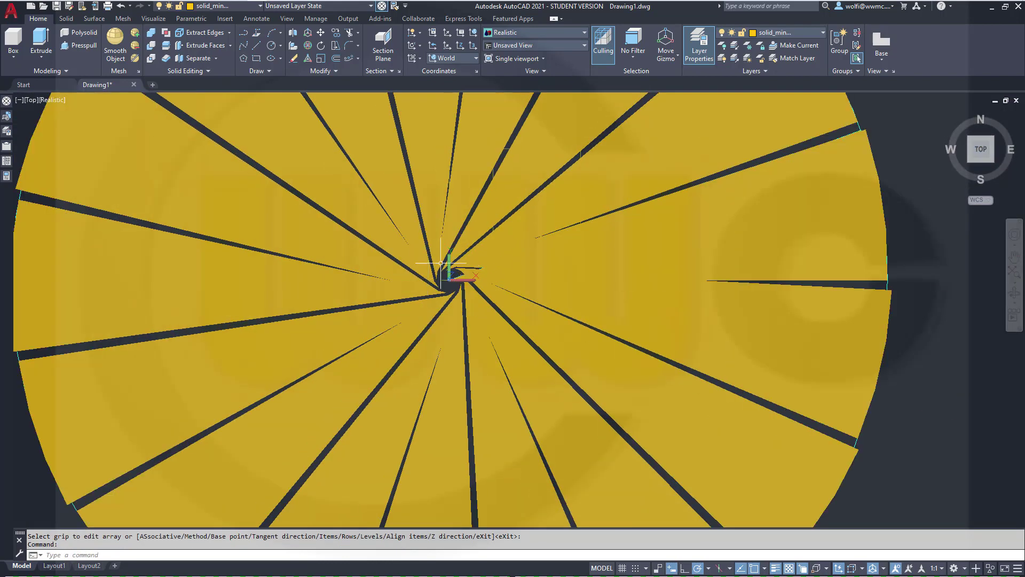
{"action": "scroll", "coordinate": [468, 249], "scroll_direction": "down", "scroll_amount": 6}
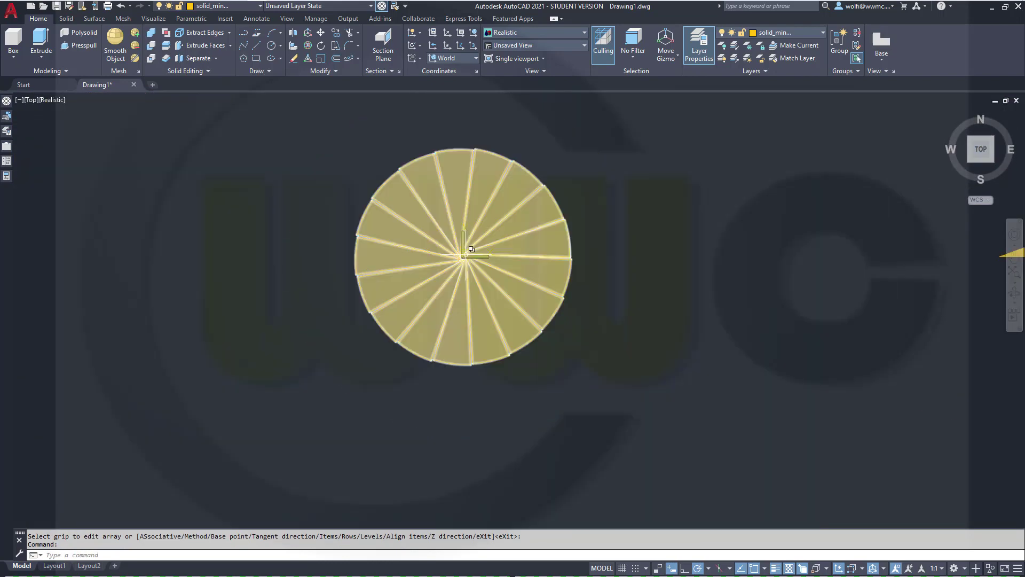
{"action": "scroll", "coordinate": [473, 256], "scroll_direction": "up", "scroll_amount": 3}
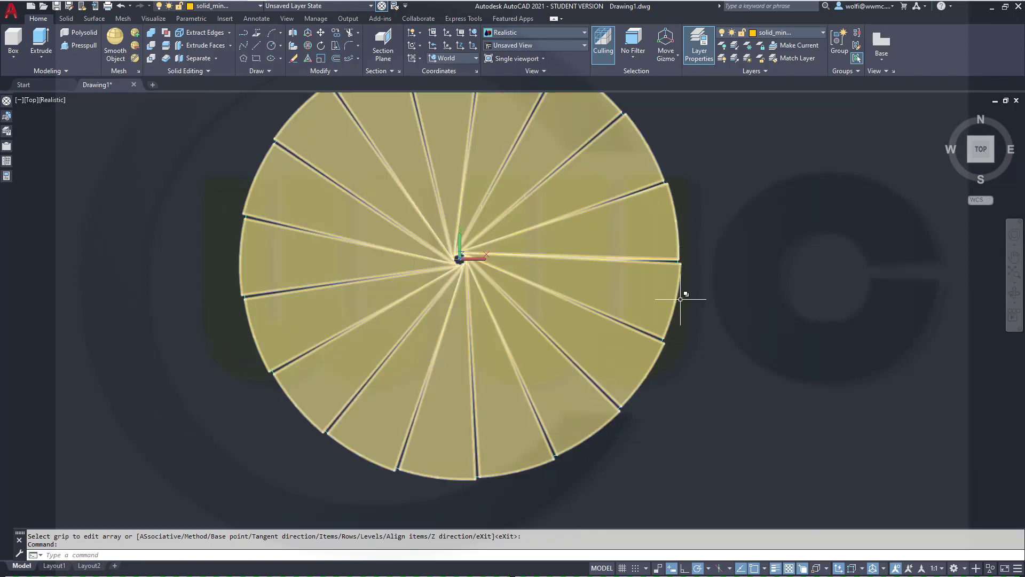
{"action": "scroll", "coordinate": [449, 331], "scroll_direction": "down", "scroll_amount": 5}
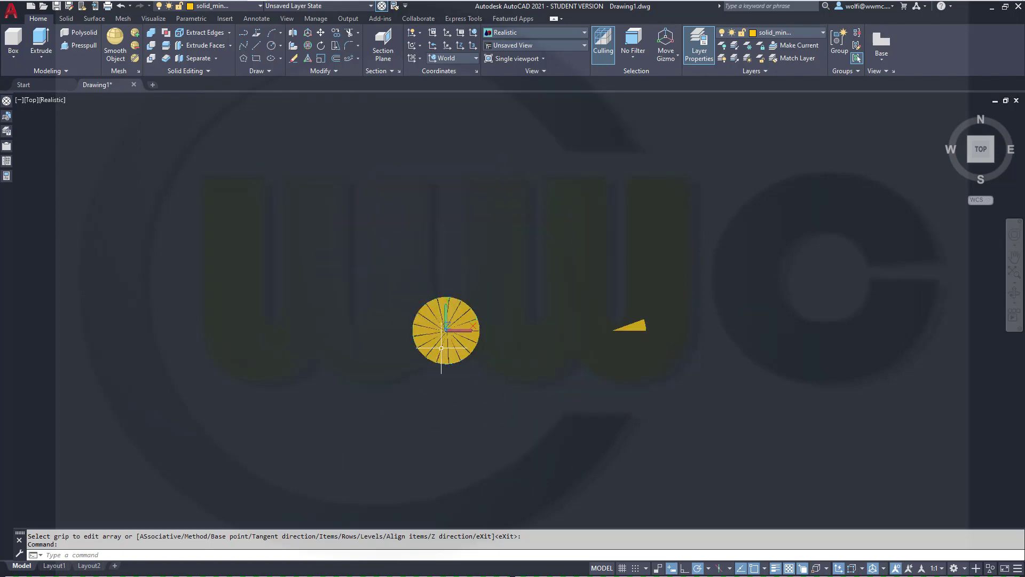
{"action": "middle_click_drag", "start_coordinate": [448, 331], "coordinate": [414, 307], "text": "shift"}
{"action": "scroll", "coordinate": [444, 358], "scroll_direction": "up", "scroll_amount": 5}
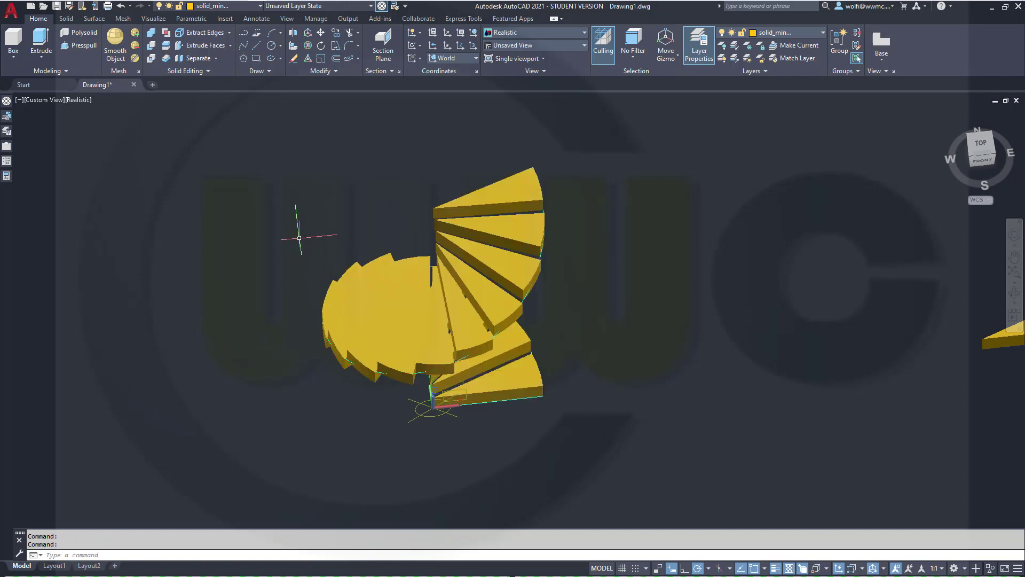
Step: Create a solid cylinder centred at 0,0 with a radius of 20, rising to the top of the spiral staircase as its central column
{"action": "left_click", "coordinate": [16, 60]}
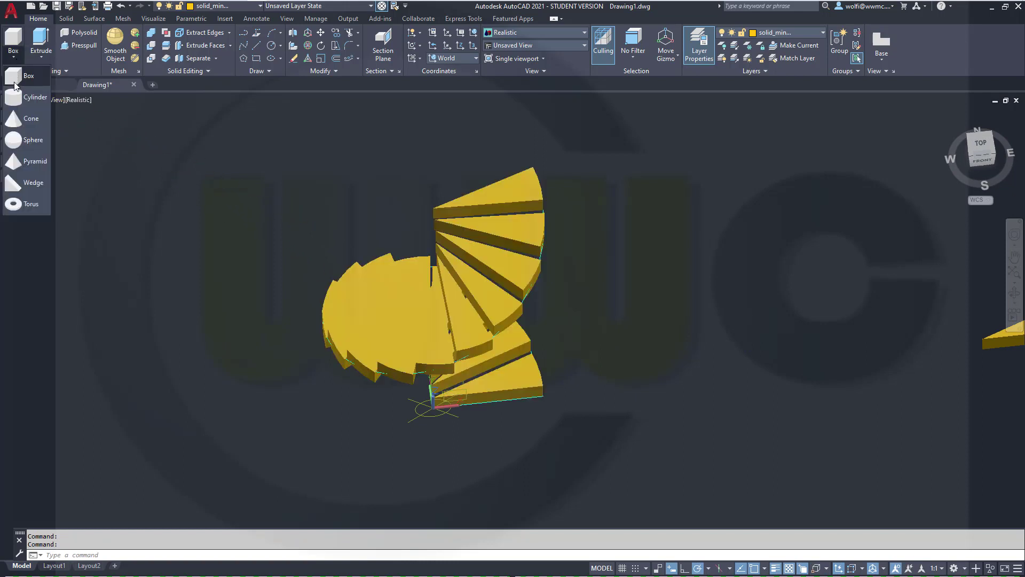
{"action": "left_click", "coordinate": [33, 97]}
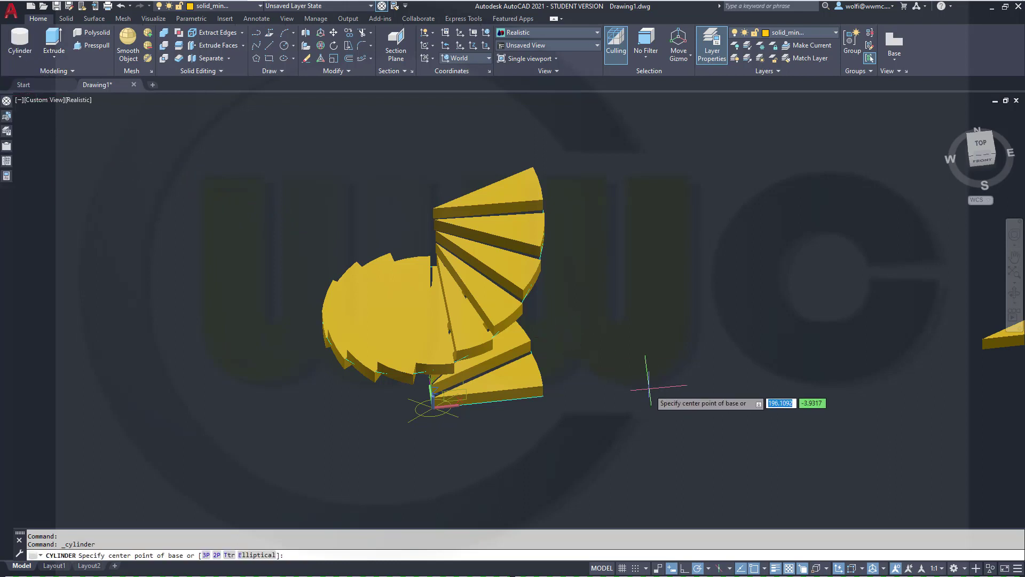
{"action": "type", "text": "0,0"}
{"action": "key", "text": "Return"}
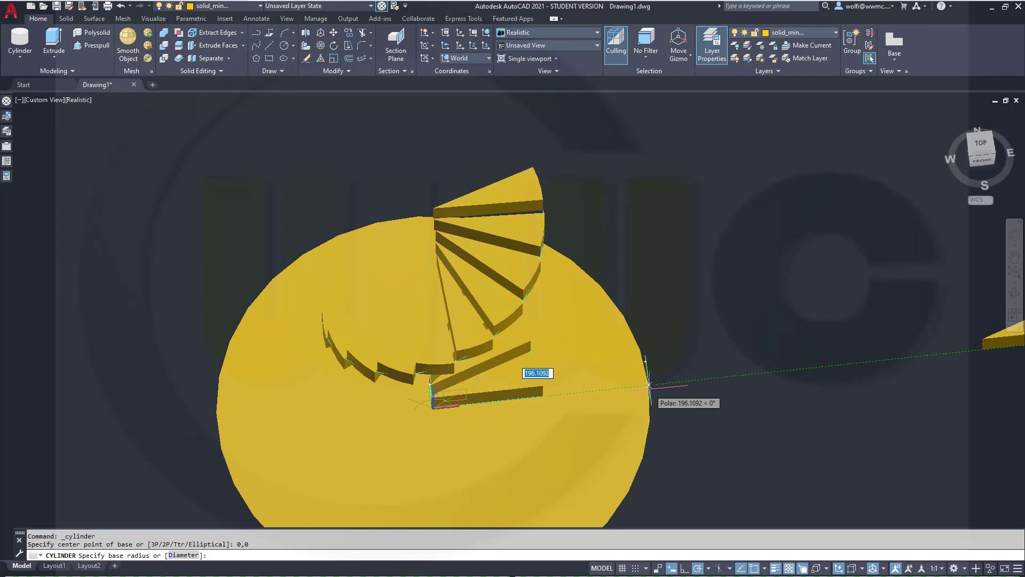
{"action": "type", "text": "20"}
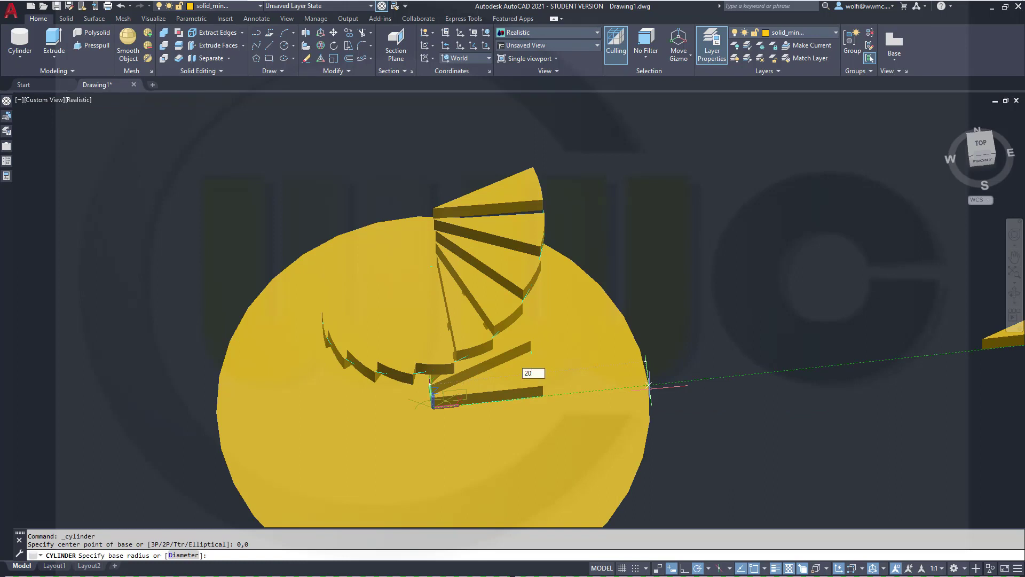
{"action": "key", "text": "Return"}
{"action": "middle_click_drag", "start_coordinate": [630, 339], "coordinate": [638, 243], "text": "shift"}
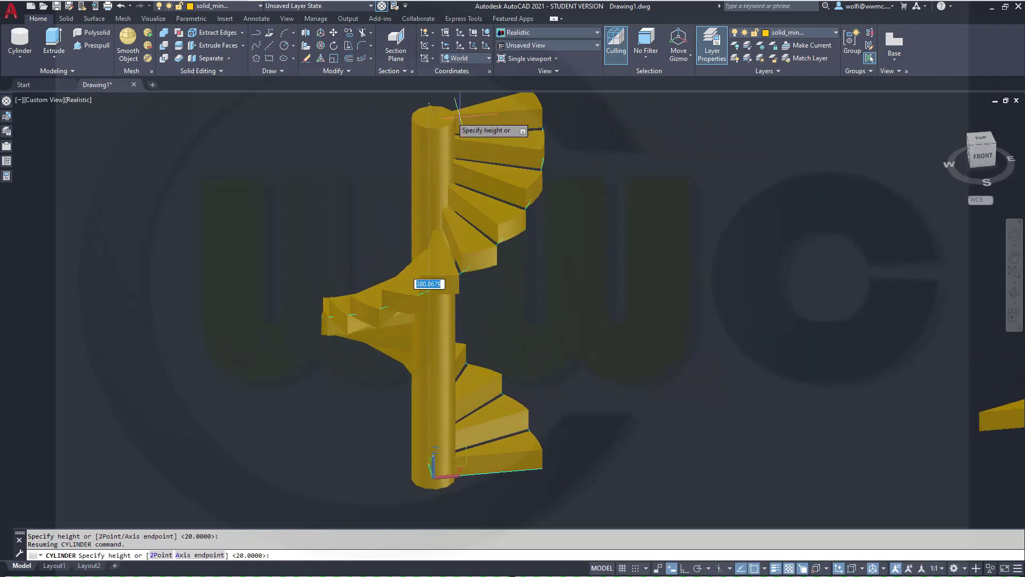
{"action": "left_click", "coordinate": [432, 116]}
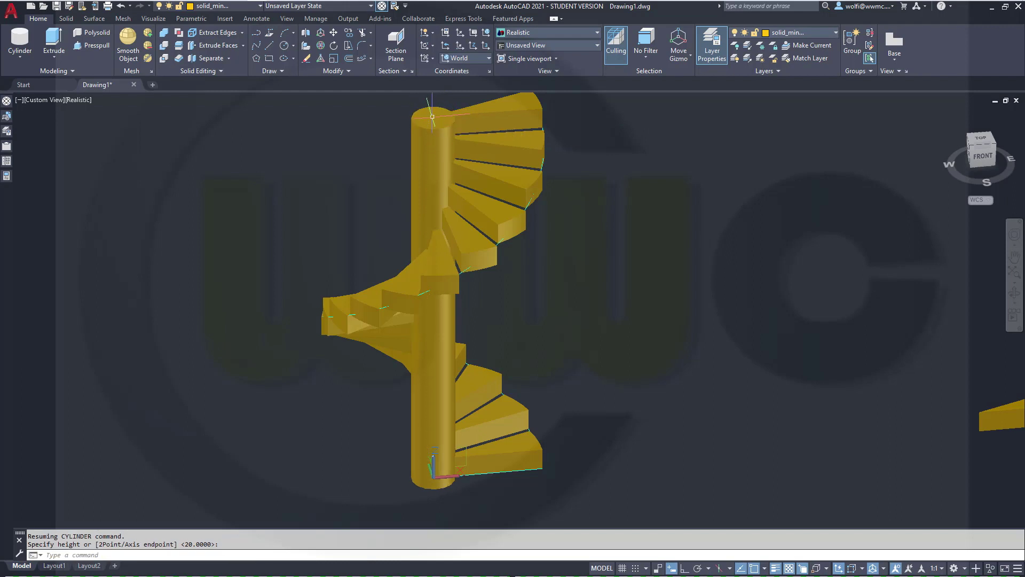
{"action": "key", "text": "Escape"}
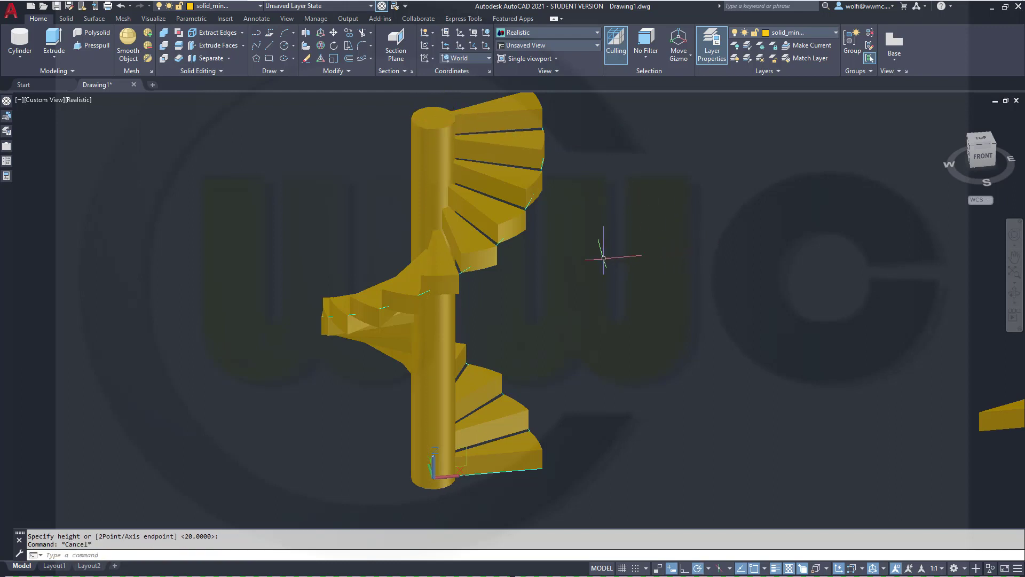
Step: Create a polar array of the separate wedge step, centred on the upper corner of its pointed end
{"action": "middle_click_drag", "start_coordinate": [568, 320], "coordinate": [539, 353], "text": "shift"}
{"action": "middle_click_drag", "start_coordinate": [591, 311], "coordinate": [432, 337]}
{"action": "middle_click_drag", "start_coordinate": [591, 343], "coordinate": [356, 331]}
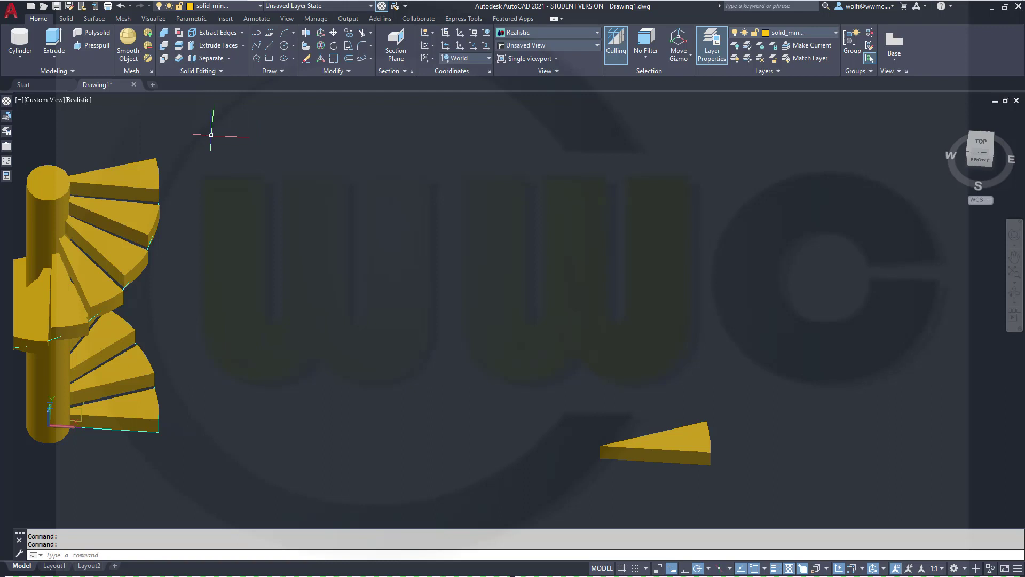
{"action": "left_click", "coordinate": [368, 59]}
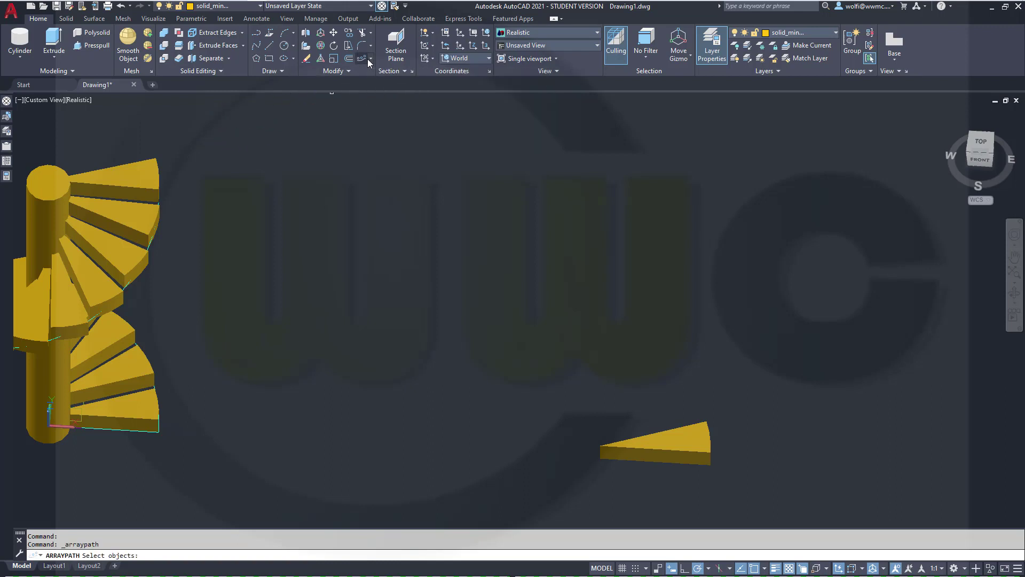
{"action": "left_click", "coordinate": [372, 58]}
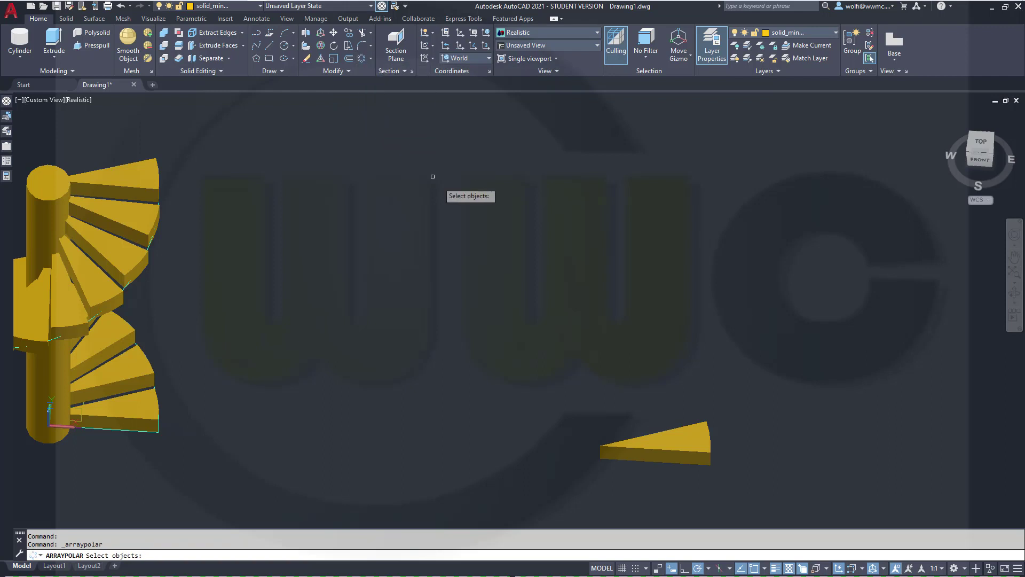
{"action": "left_click", "coordinate": [664, 443]}
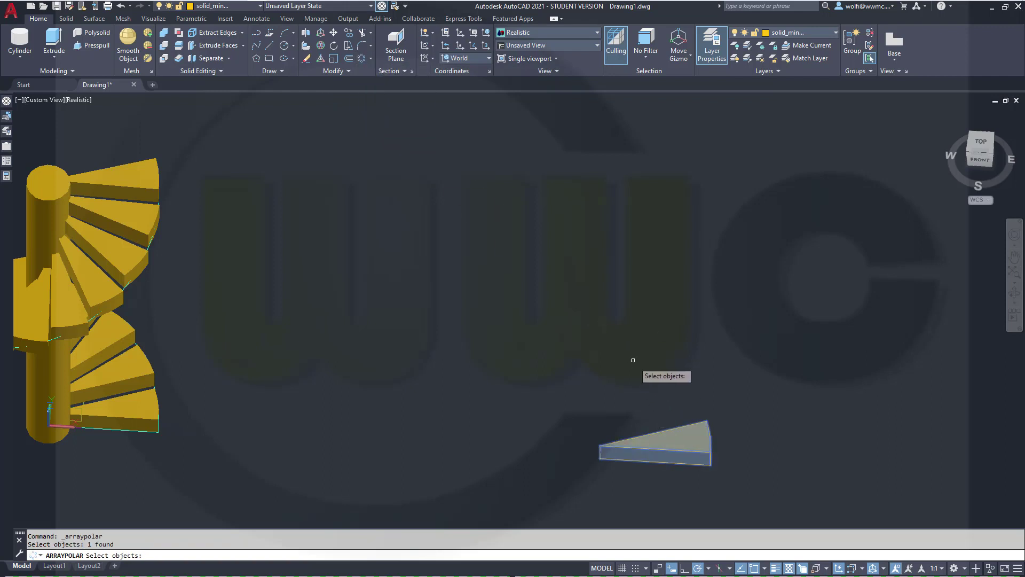
{"action": "key", "text": "Return"}
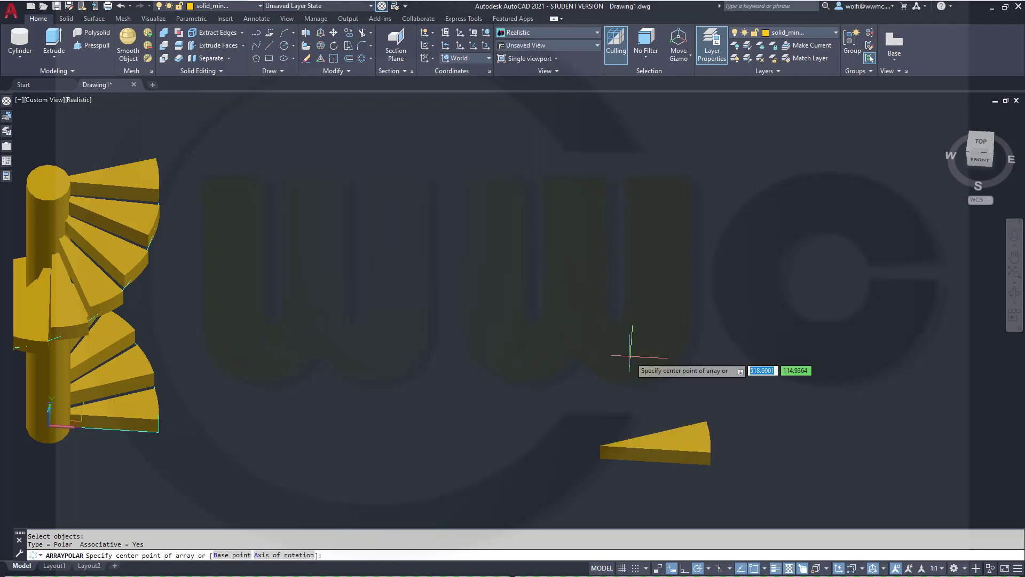
{"action": "scroll", "coordinate": [582, 470], "scroll_direction": "up", "scroll_amount": 4}
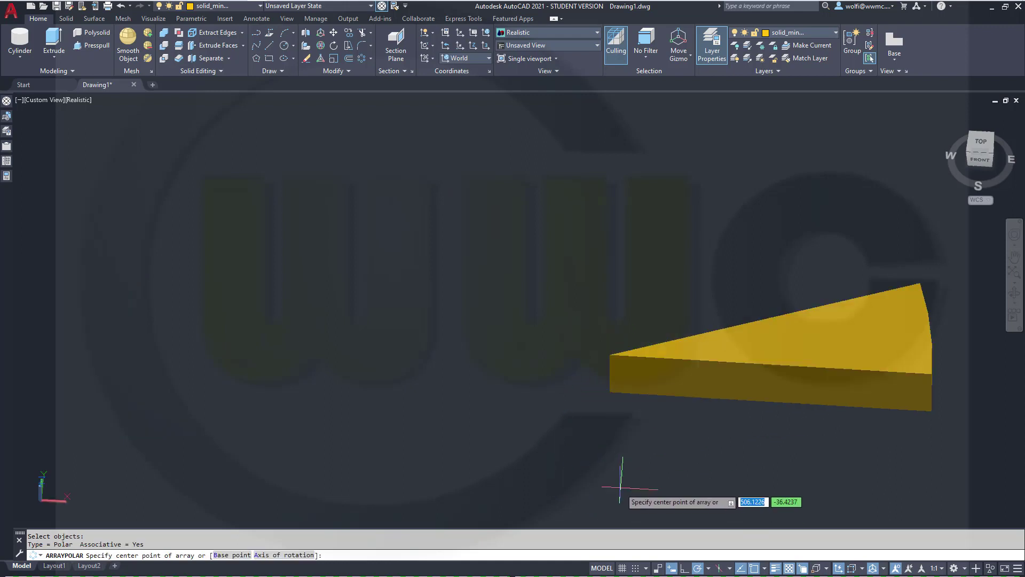
{"action": "left_click", "coordinate": [609, 354]}
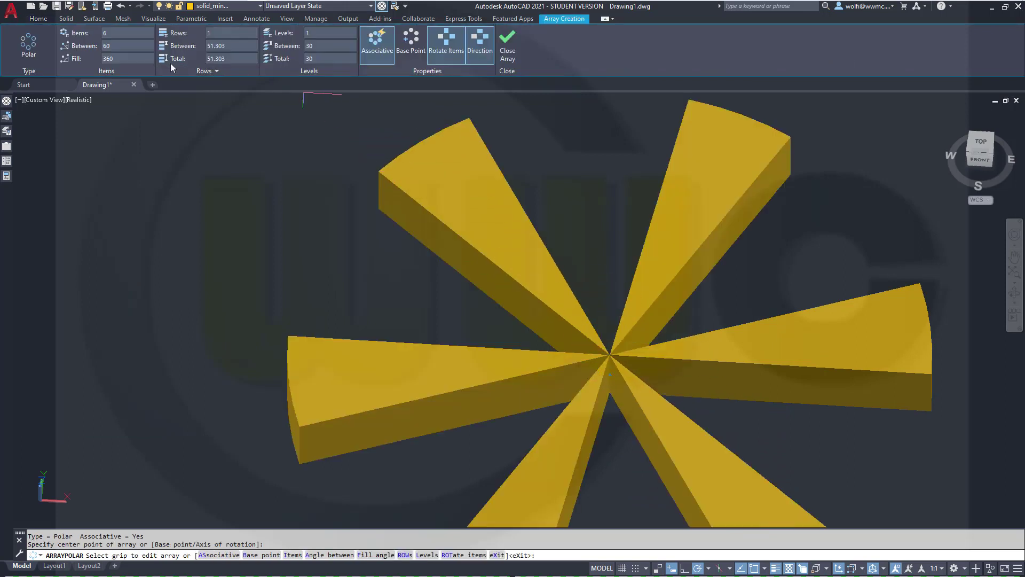
Step: Set the polar array to 18 items and finish it
{"action": "left_click", "coordinate": [118, 32]}
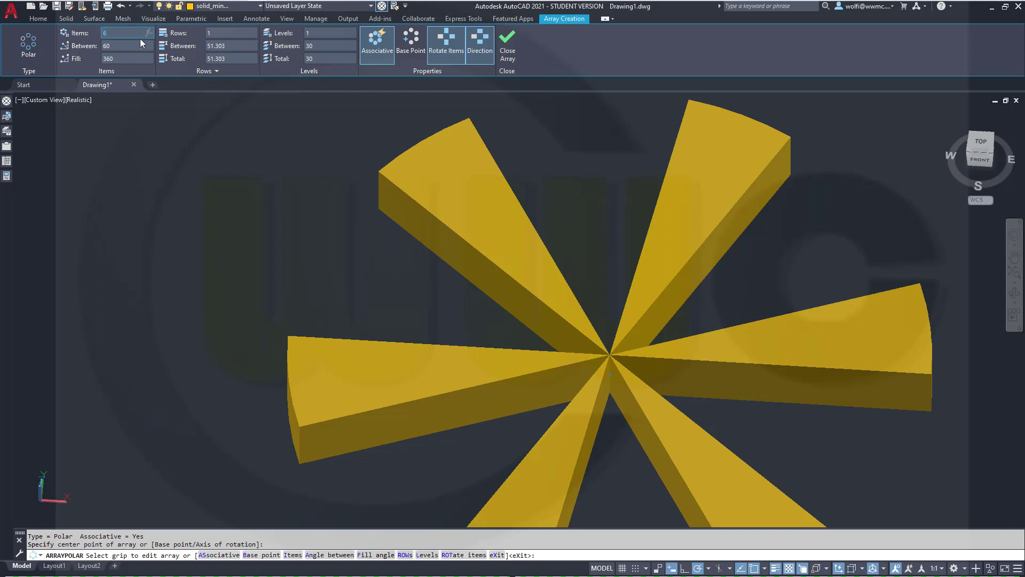
{"action": "type", "text": "18"}
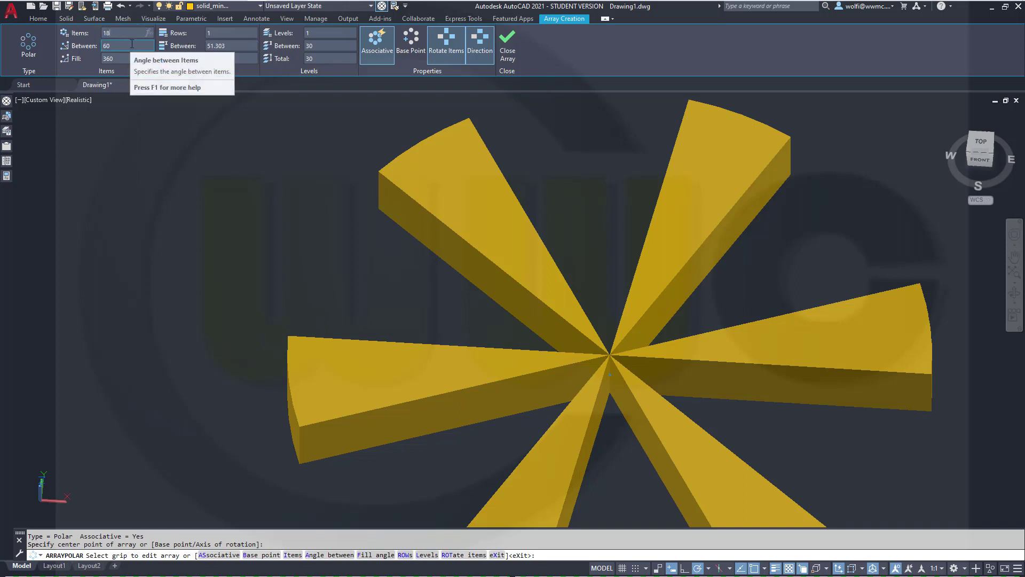
{"action": "key", "text": "Return"}
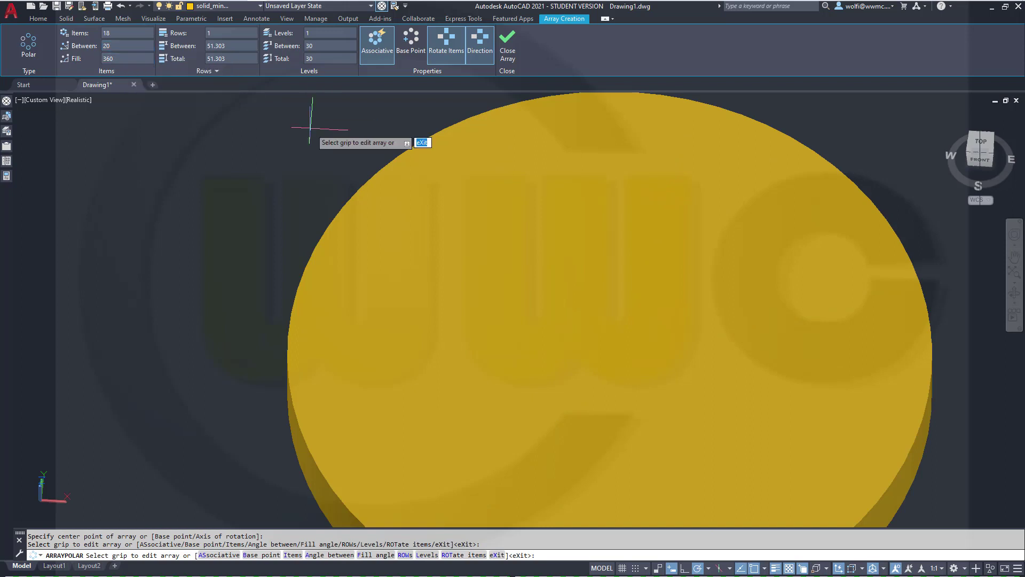
{"action": "scroll", "coordinate": [320, 143], "scroll_direction": "down", "scroll_amount": 3}
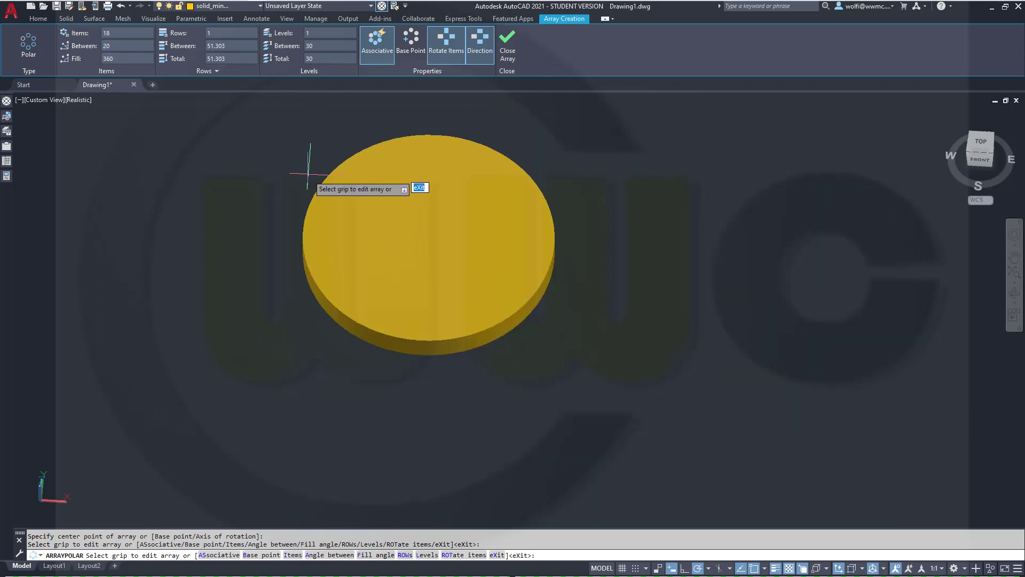
{"action": "middle_click_drag", "start_coordinate": [305, 166], "coordinate": [220, 251]}
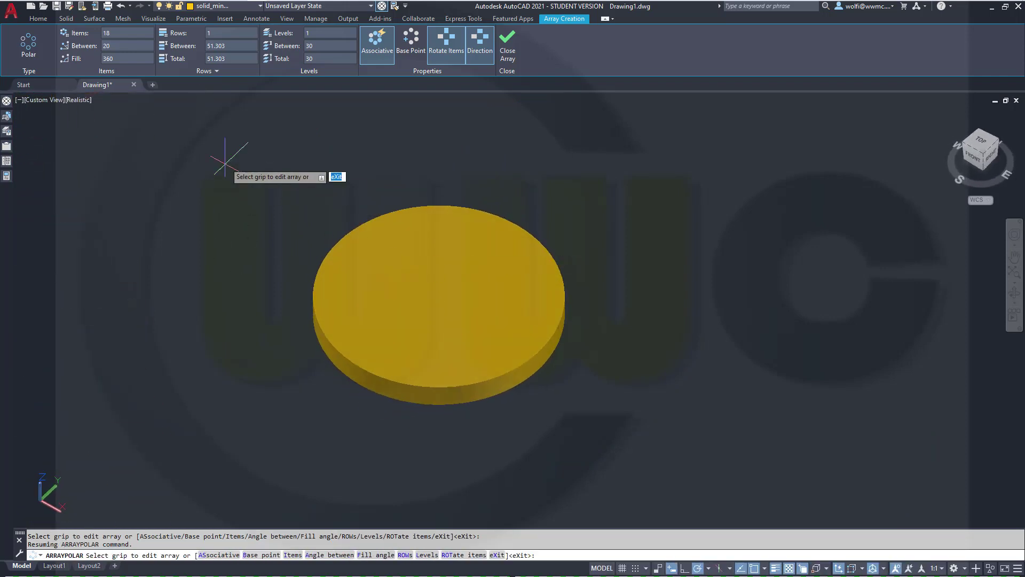
{"action": "left_click", "coordinate": [514, 46]}
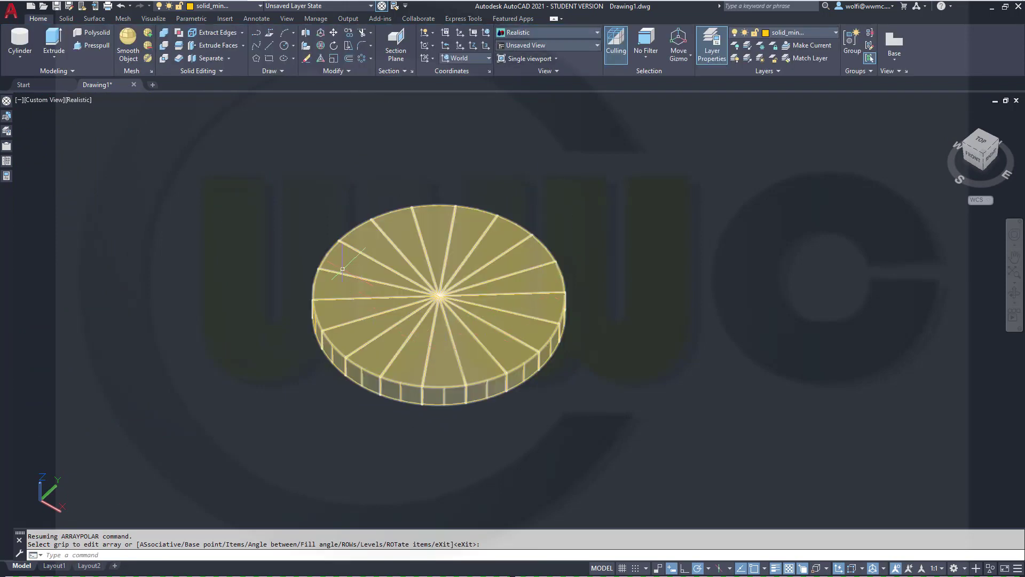
Step: Explode the polar array into individual wedge solids
{"action": "left_click", "coordinate": [424, 312]}
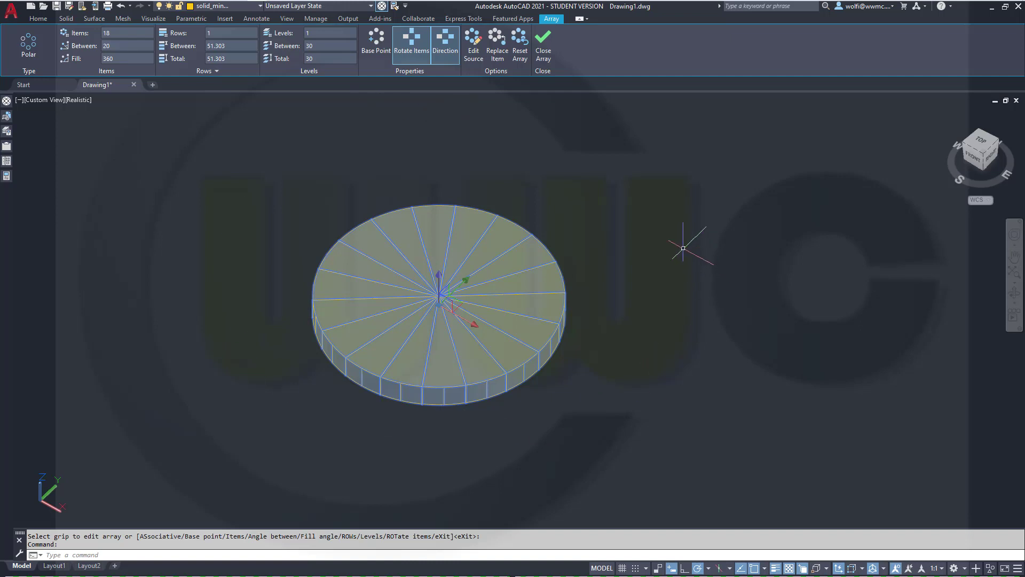
{"action": "key", "text": "Escape"}
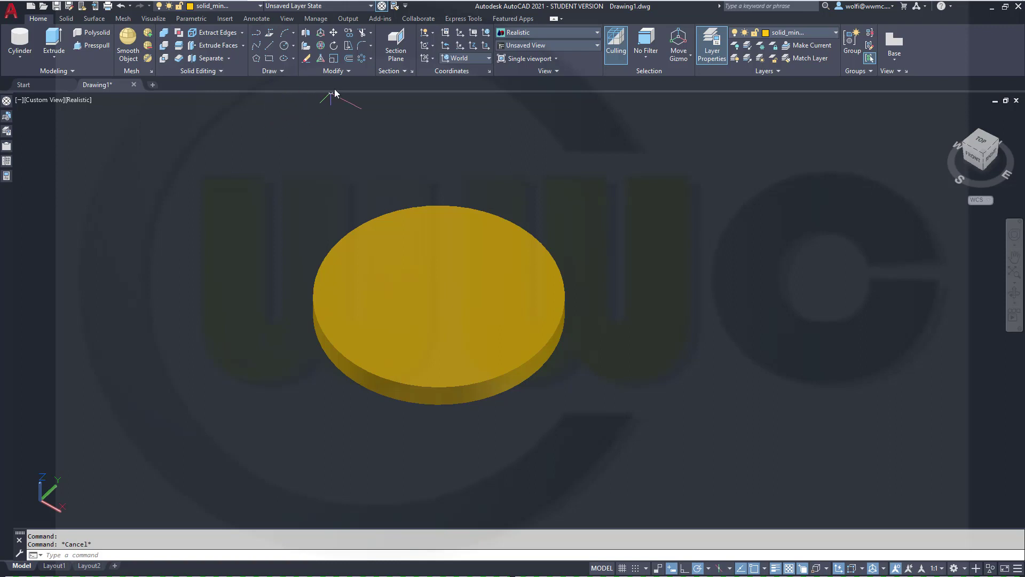
{"action": "left_click", "coordinate": [349, 71]}
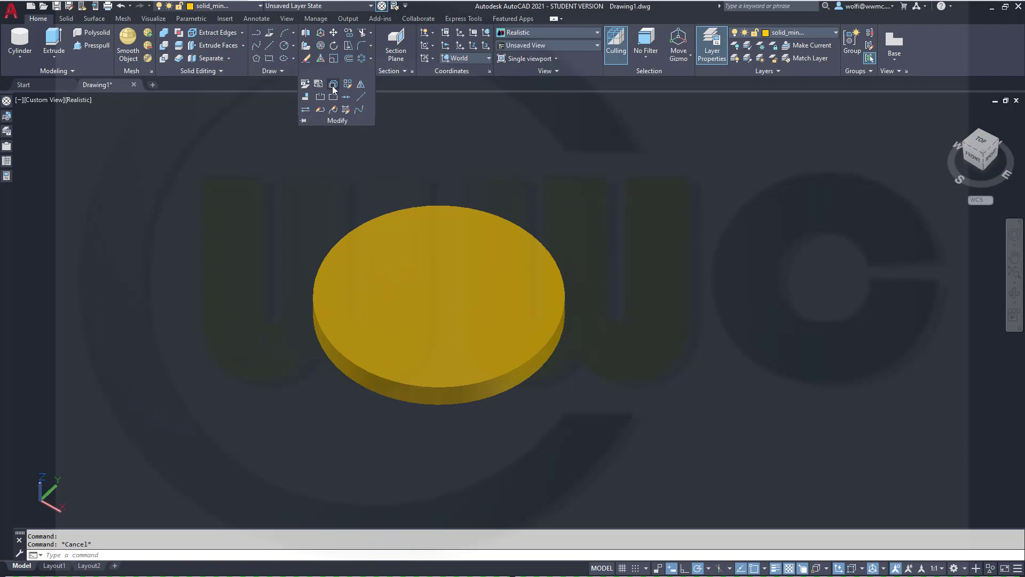
{"action": "left_click", "coordinate": [332, 86]}
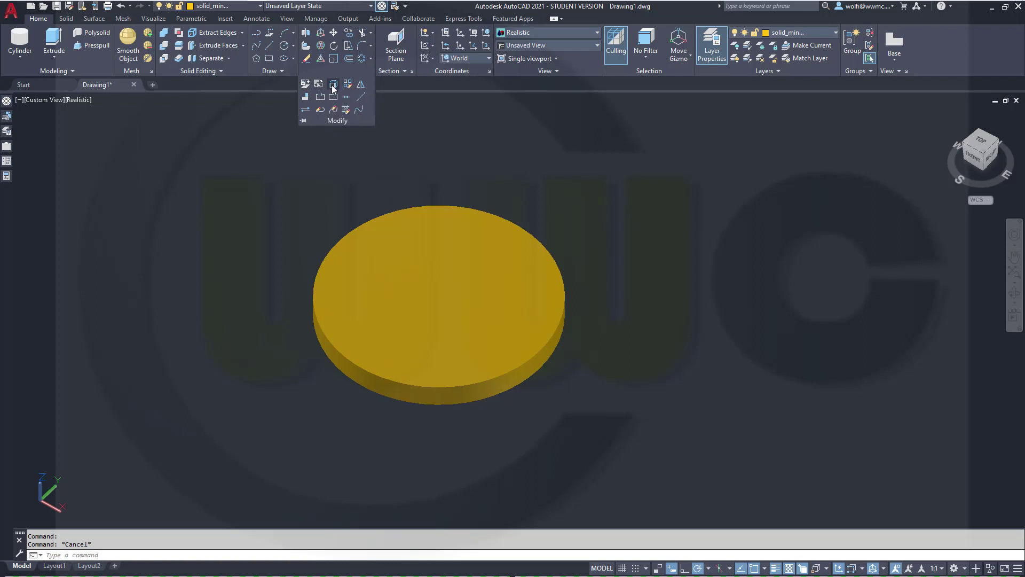
{"action": "left_click", "coordinate": [462, 234]}
{"action": "key", "text": "Return"}
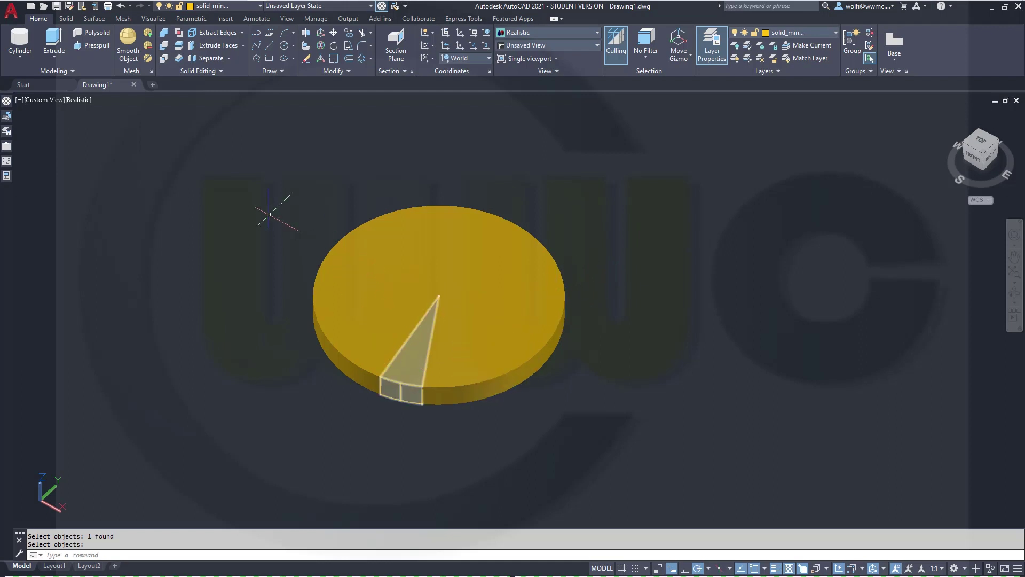
Step: Create a rectangular array of all the exploded wedge solids that form the disc
{"action": "middle_click_drag", "start_coordinate": [183, 217], "coordinate": [207, 237], "text": "shift"}
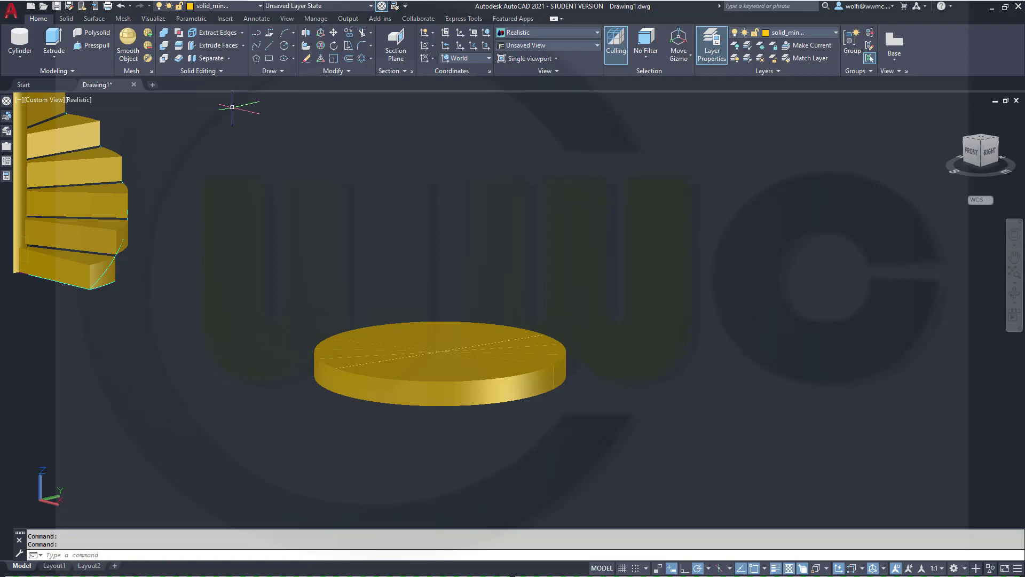
{"action": "left_click", "coordinate": [372, 59]}
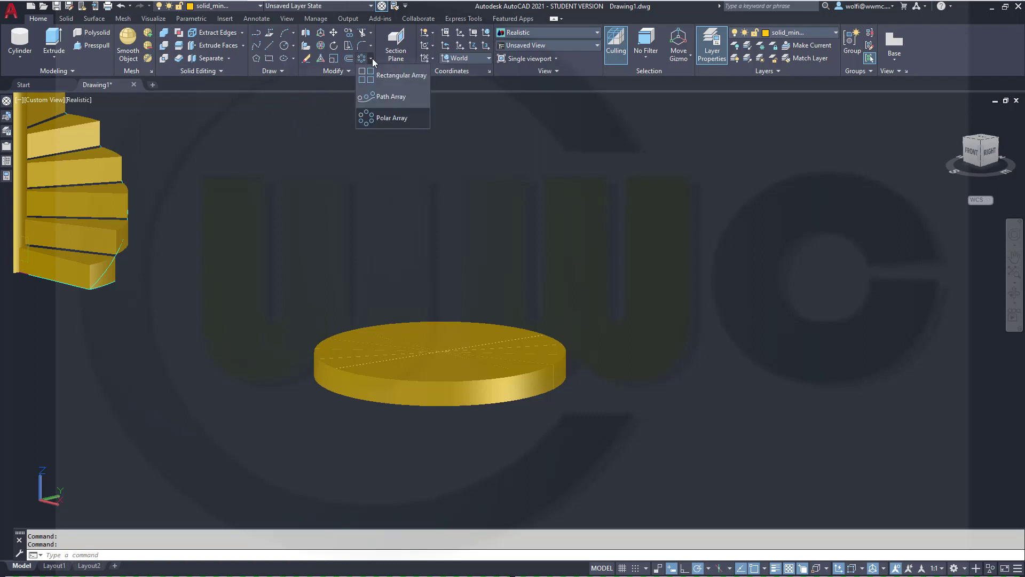
{"action": "left_click", "coordinate": [381, 78]}
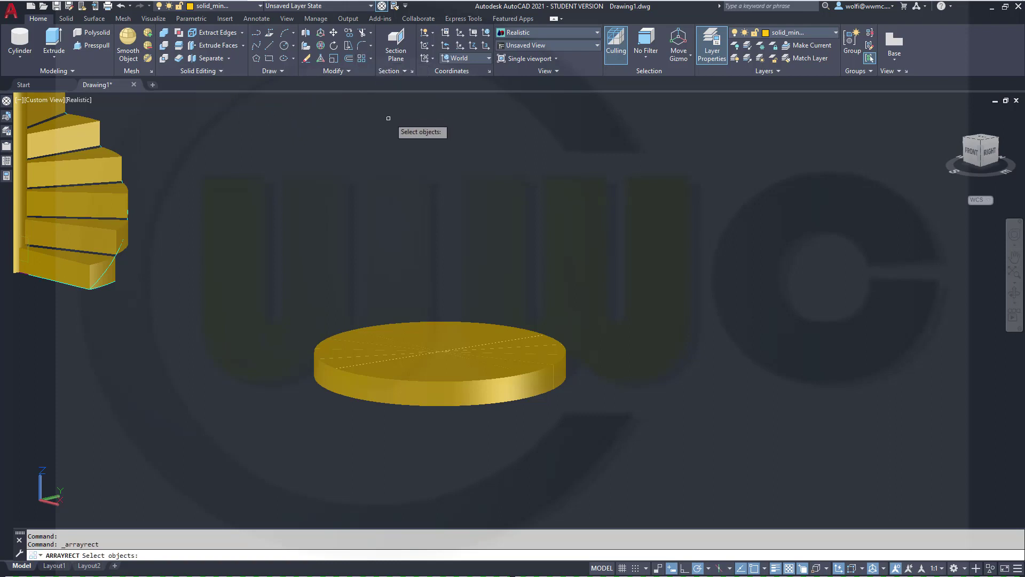
{"action": "left_click", "coordinate": [261, 271]}
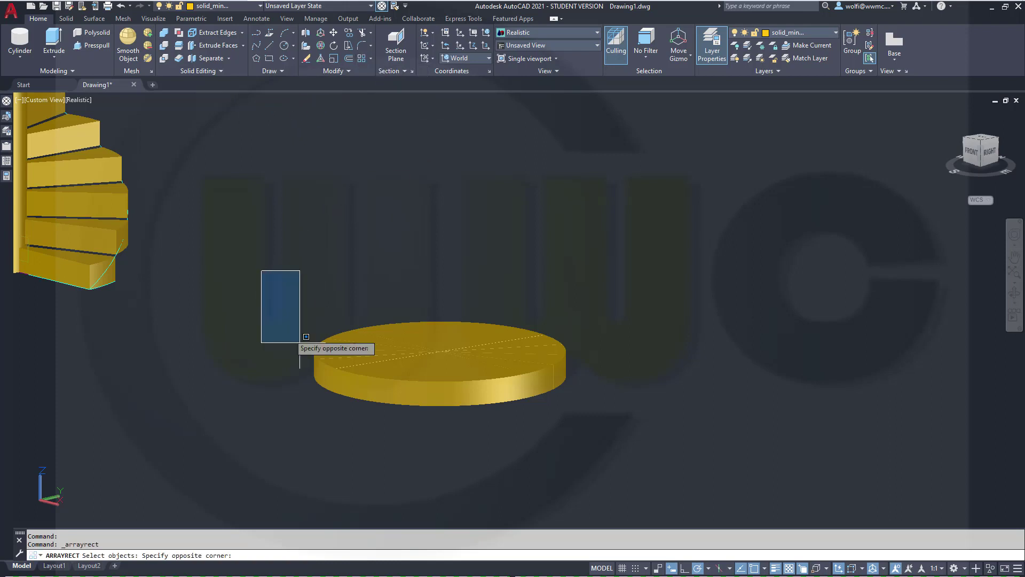
{"action": "left_click", "coordinate": [635, 431]}
{"action": "key", "text": "Return"}
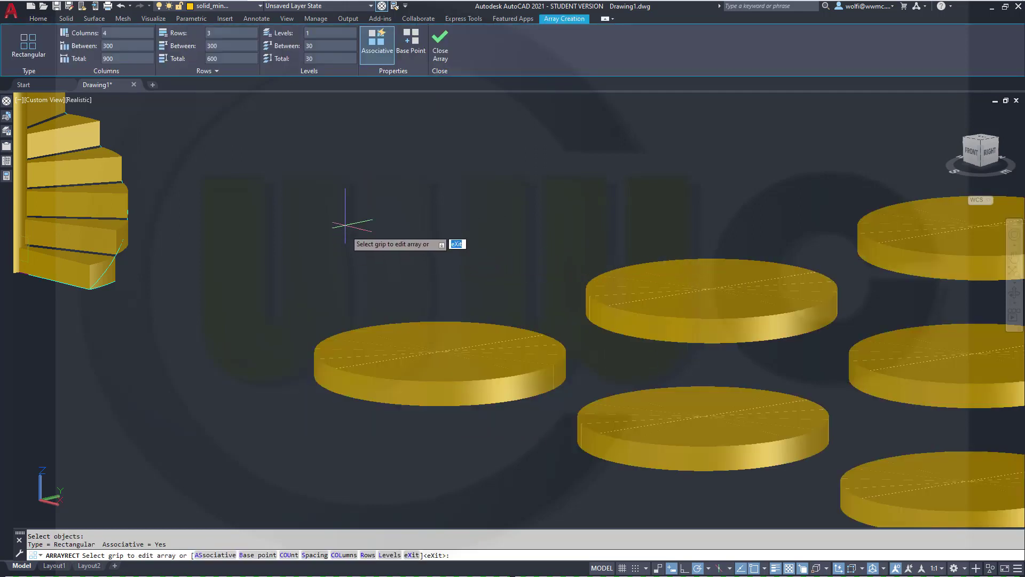
Step: Reduce the rectangular array to 1 column and 1 row
{"action": "left_click", "coordinate": [311, 45]}
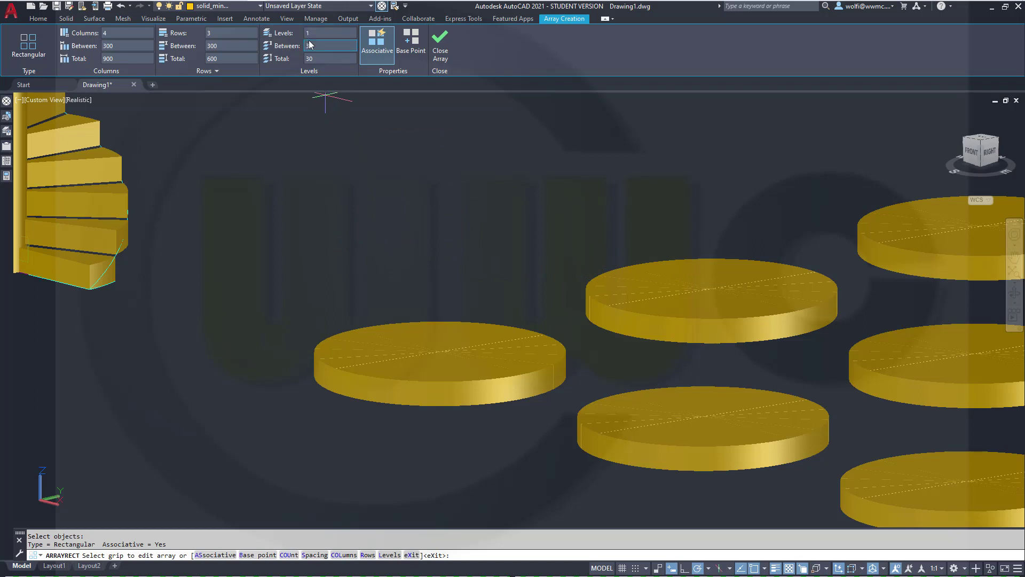
{"action": "left_click", "coordinate": [125, 32]}
{"action": "left_click", "coordinate": [219, 44]}
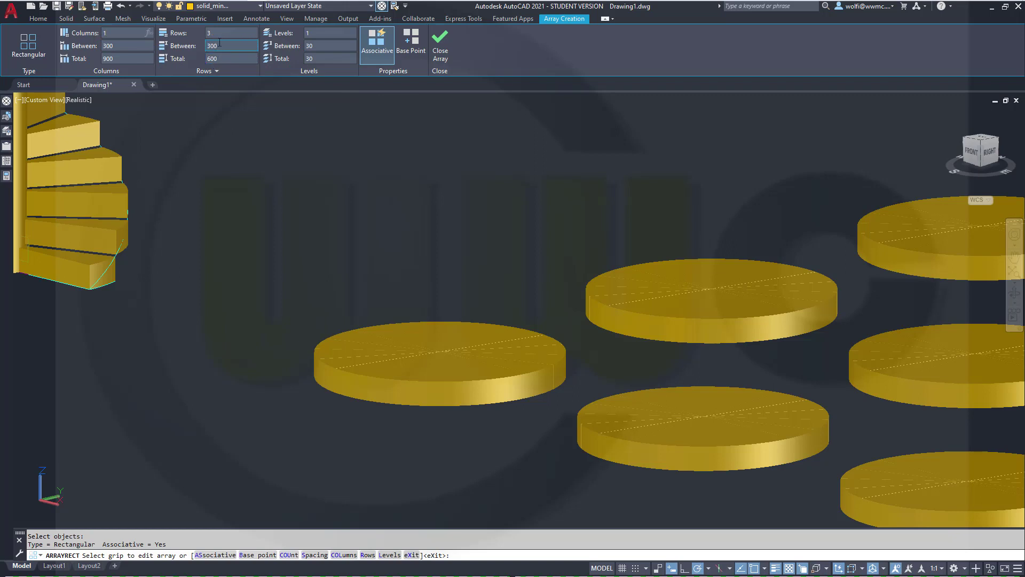
{"action": "left_click", "coordinate": [240, 44]}
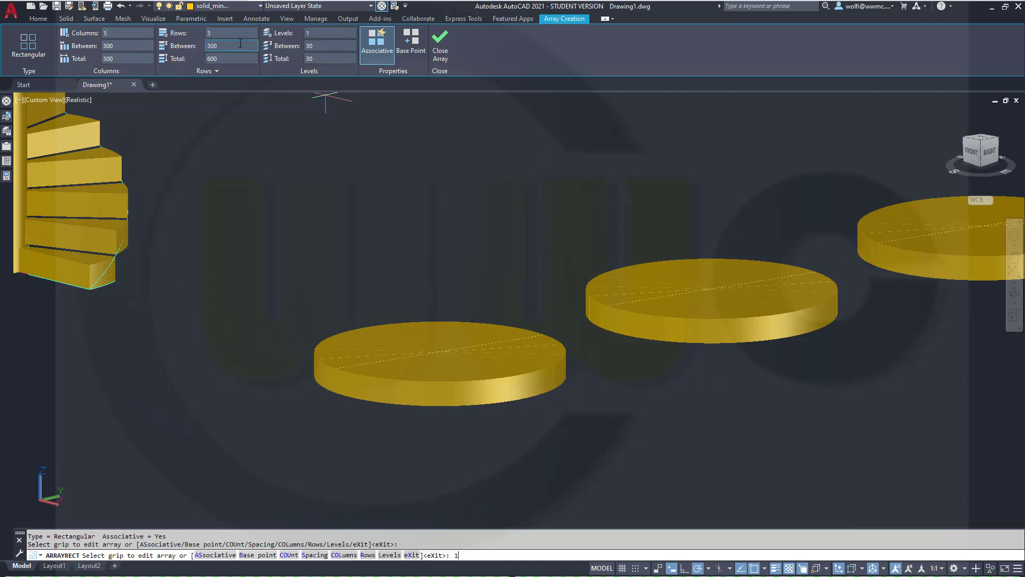
{"action": "left_click", "coordinate": [229, 34]}
{"action": "type", "text": "1"}
{"action": "key", "text": "Return"}
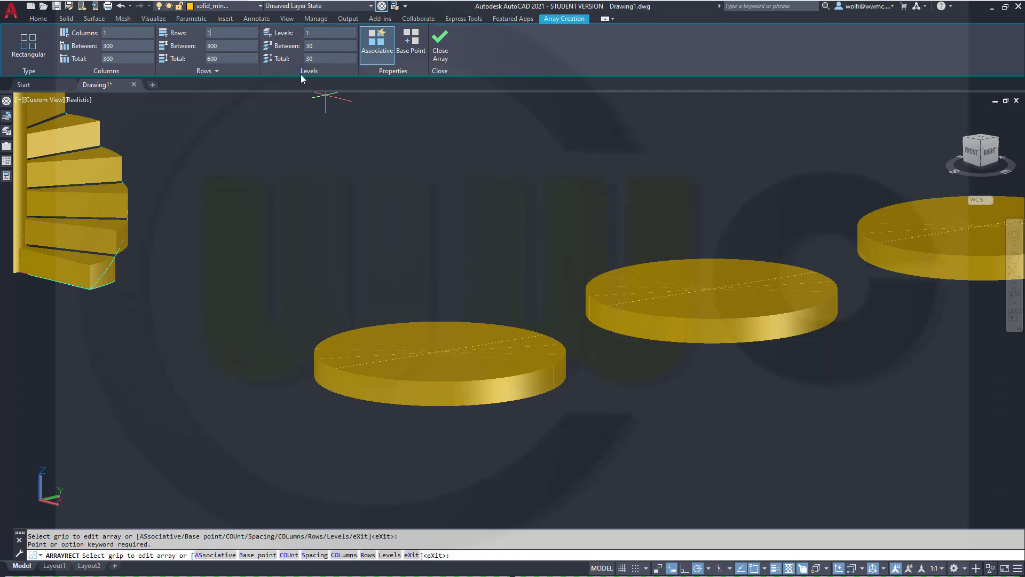
Step: Set the array to 18 levels spaced 20 apart, turn off its associativity, and finish it
{"action": "left_click", "coordinate": [318, 45]}
{"action": "left_click", "coordinate": [247, 32]}
{"action": "left_click", "coordinate": [302, 47]}
{"action": "type", "text": "20"}
{"action": "key", "text": "Return"}
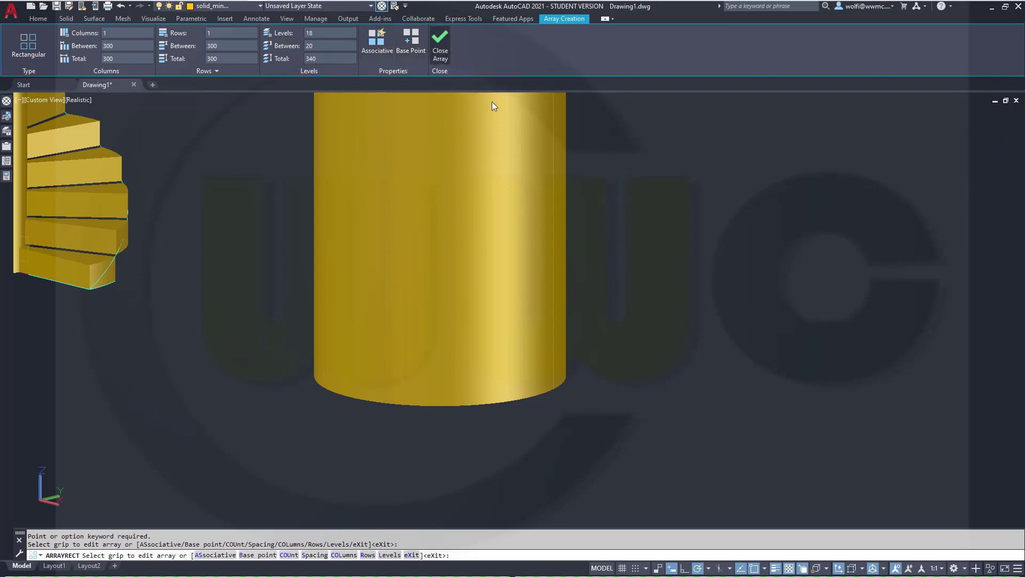
{"action": "key", "text": "Return"}
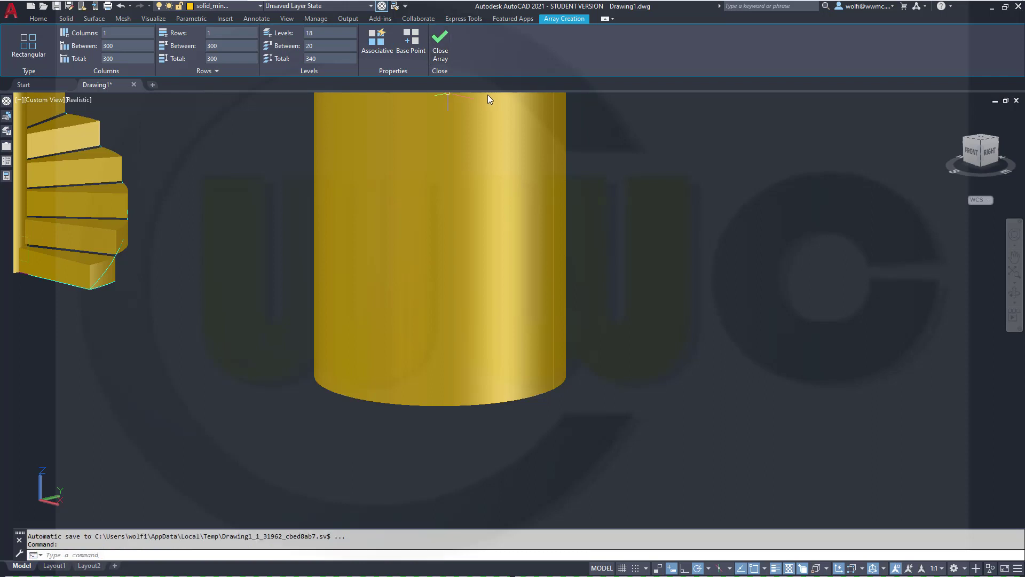
Step: Select four adjacent wedges, each one level higher than the last, starting at the bottom front of the stacked discs
{"action": "middle_click_drag", "start_coordinate": [609, 234], "coordinate": [690, 382]}
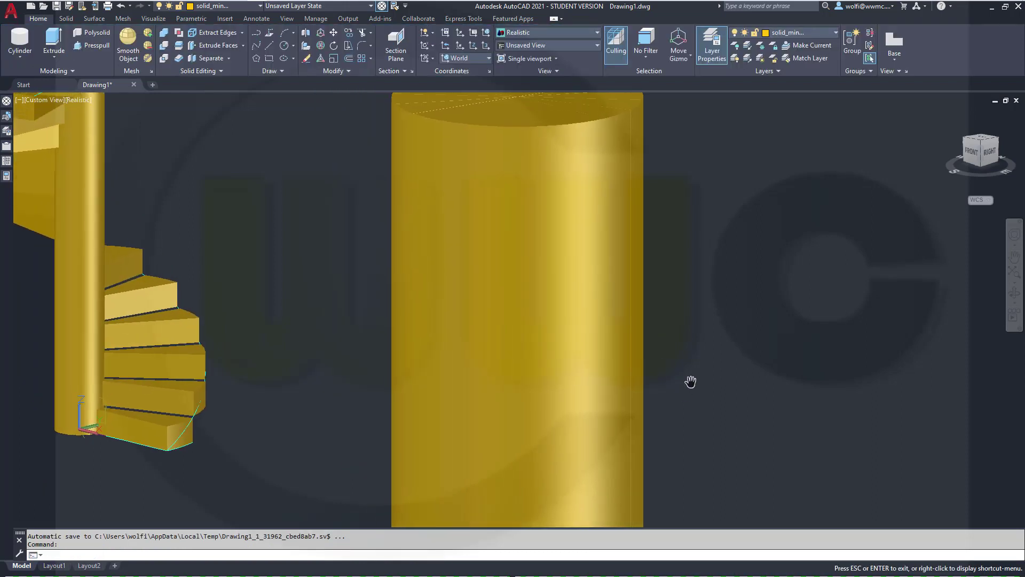
{"action": "scroll", "coordinate": [698, 347], "scroll_direction": "down", "scroll_amount": 4}
{"action": "scroll", "coordinate": [707, 349], "scroll_direction": "up", "scroll_amount": 2}
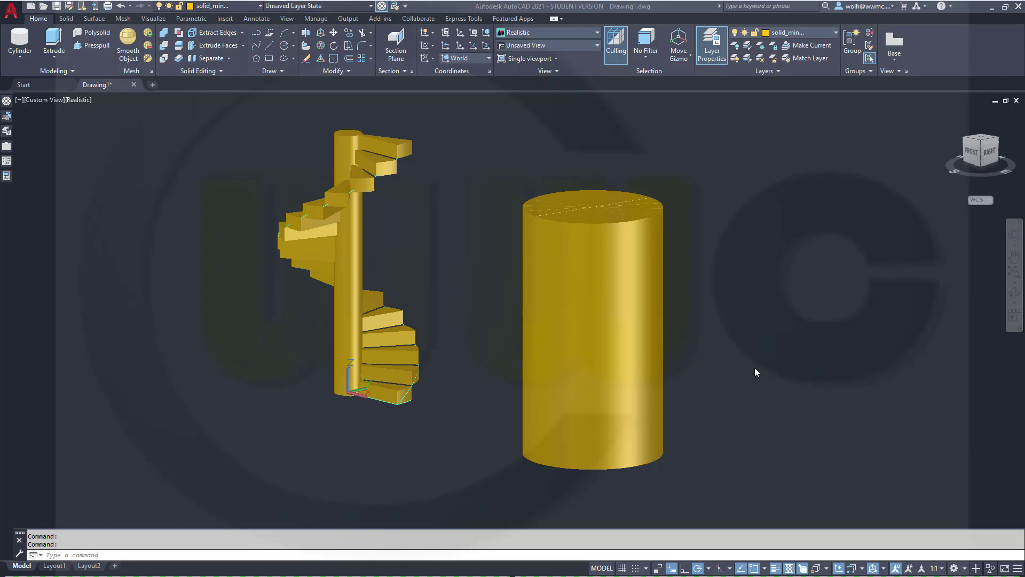
{"action": "scroll", "coordinate": [715, 396], "scroll_direction": "up", "scroll_amount": 1}
{"action": "scroll", "coordinate": [716, 396], "scroll_direction": "down", "scroll_amount": 2}
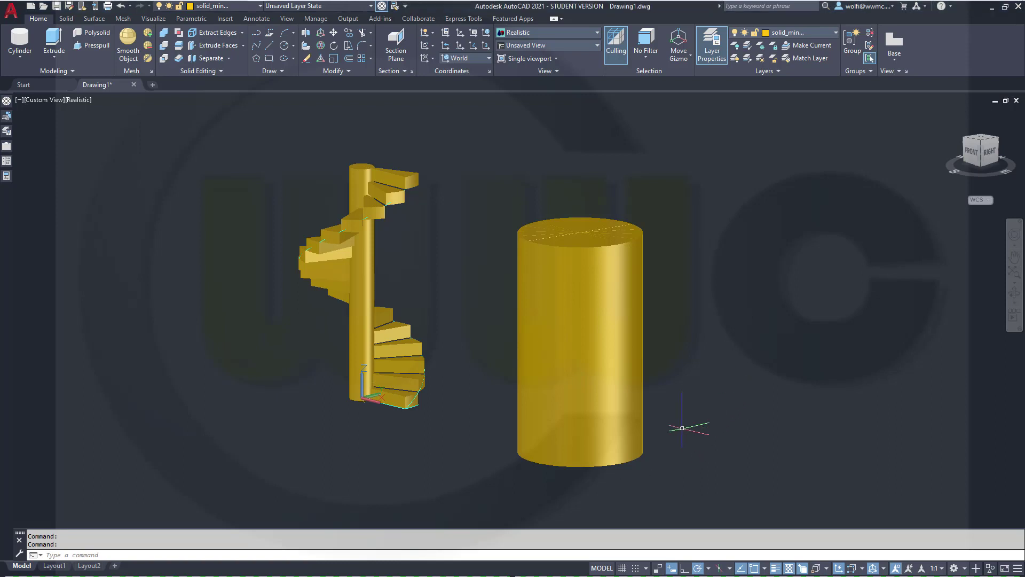
{"action": "scroll", "coordinate": [538, 458], "scroll_direction": "up", "scroll_amount": 3}
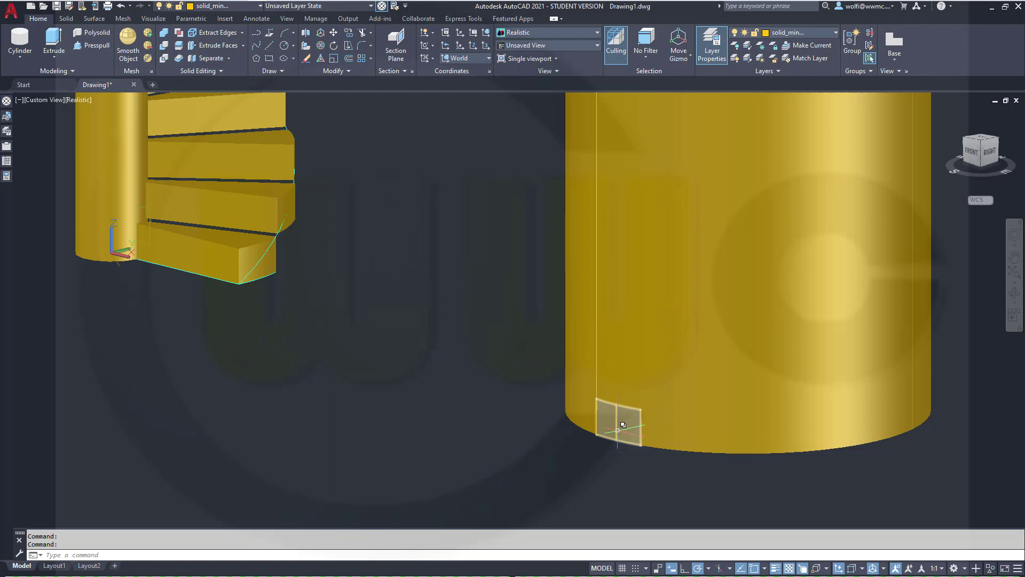
{"action": "left_click", "coordinate": [623, 424]}
{"action": "left_click", "coordinate": [673, 393]}
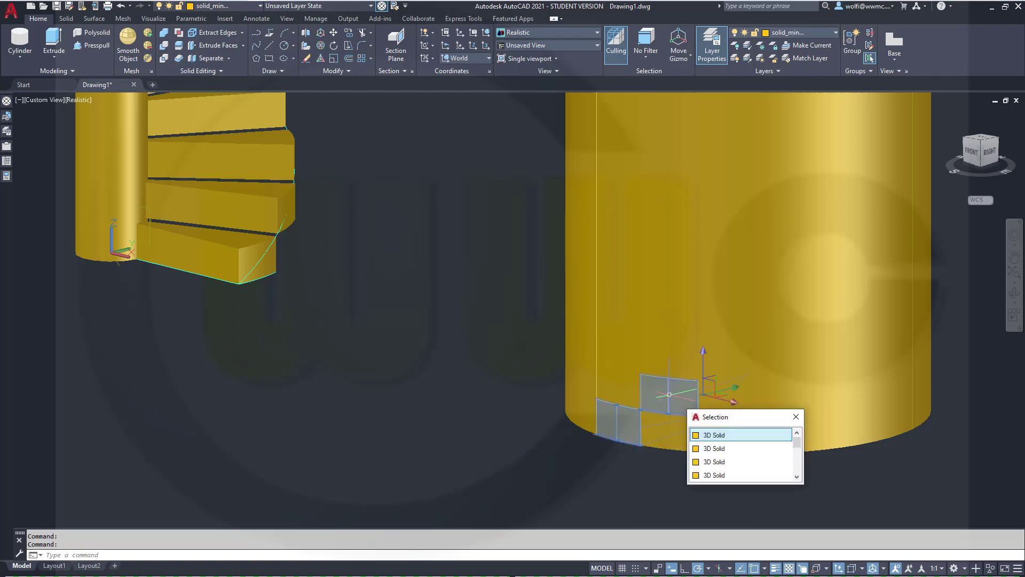
{"action": "left_click", "coordinate": [732, 352]}
{"action": "left_click", "coordinate": [784, 317]}
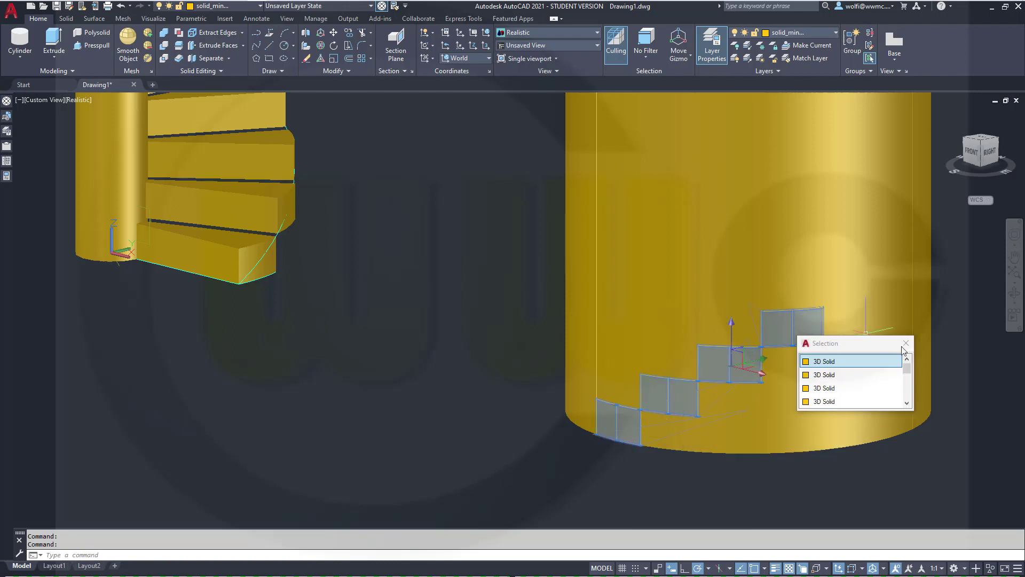
Step: Extend the wedge selection around the stack's right side toward the back, moving up one level with each wedge
{"action": "middle_click_drag", "start_coordinate": [937, 389], "coordinate": [670, 470]}
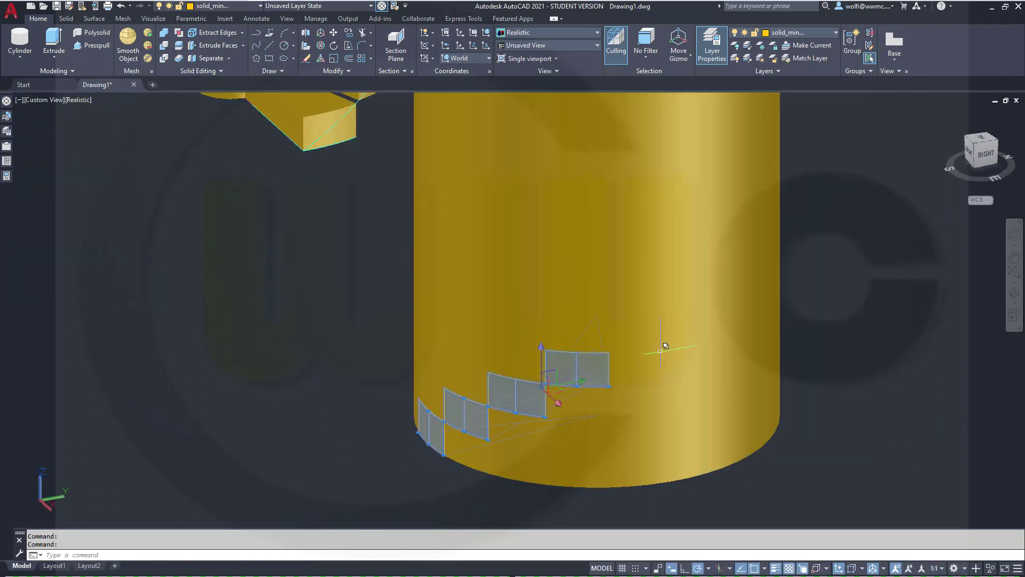
{"action": "left_click", "coordinate": [633, 334]}
{"action": "left_click", "coordinate": [686, 286]}
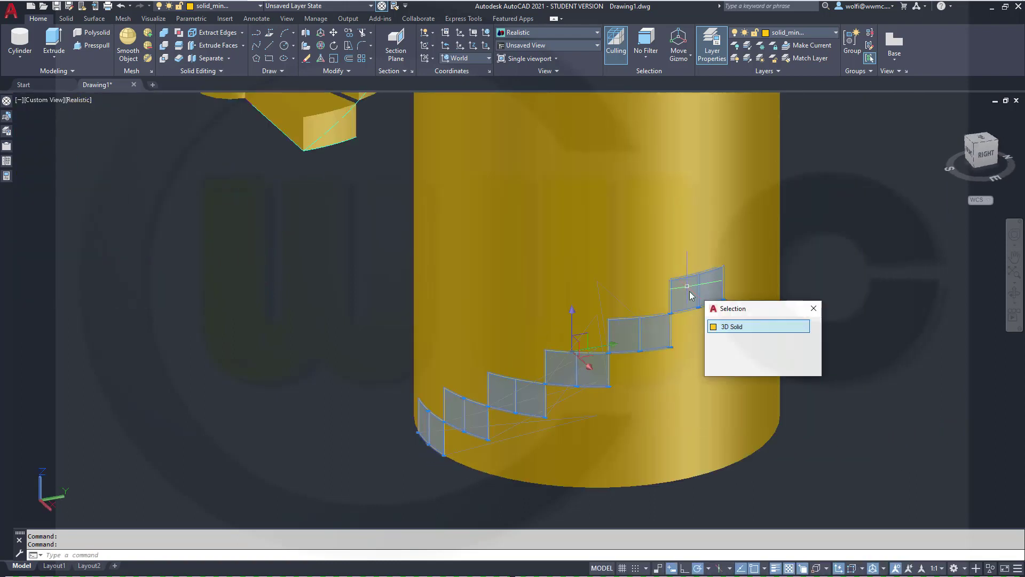
{"action": "middle_click_drag", "start_coordinate": [689, 296], "coordinate": [694, 414], "text": "shift"}
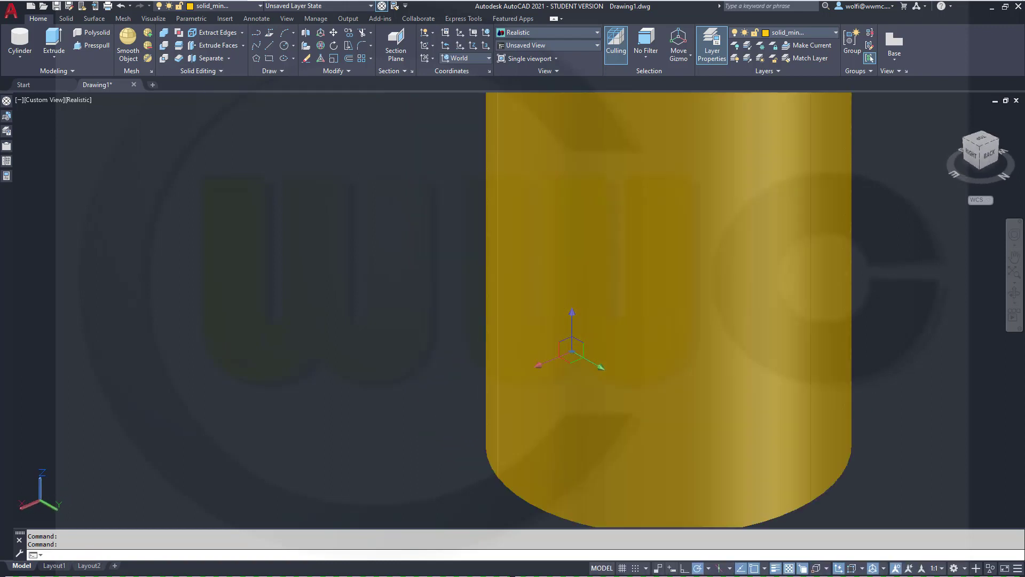
{"action": "left_click", "coordinate": [595, 317]}
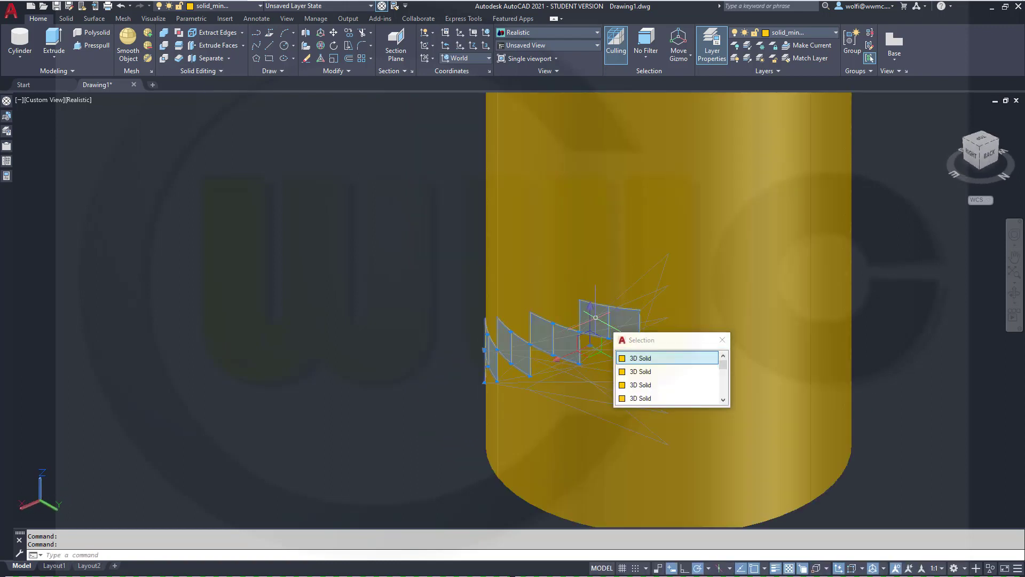
{"action": "left_click", "coordinate": [669, 295]}
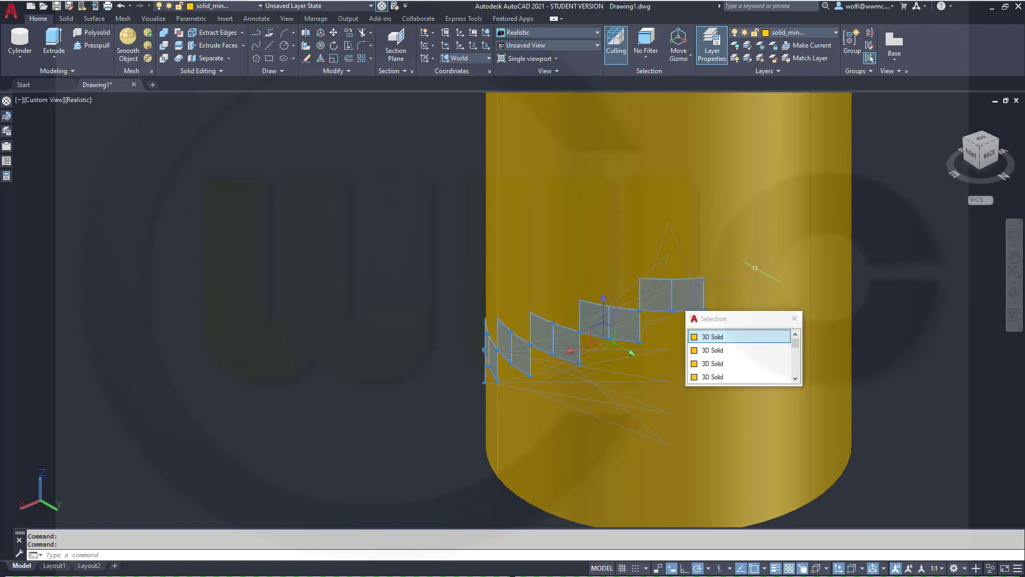
Step: Add the next three rising wedges across the stack's back to the selection, correcting any picked on the wrong level
{"action": "mouse_move", "coordinate": [934, 327]}
{"action": "middle_mouse_down", "text": "shift"}
{"action": "mouse_move", "coordinate": [887, 377]}
{"action": "mouse_move", "coordinate": [812, 377]}
{"action": "mouse_move", "coordinate": [800, 311]}
{"action": "middle_mouse_up", "text": "shift"}
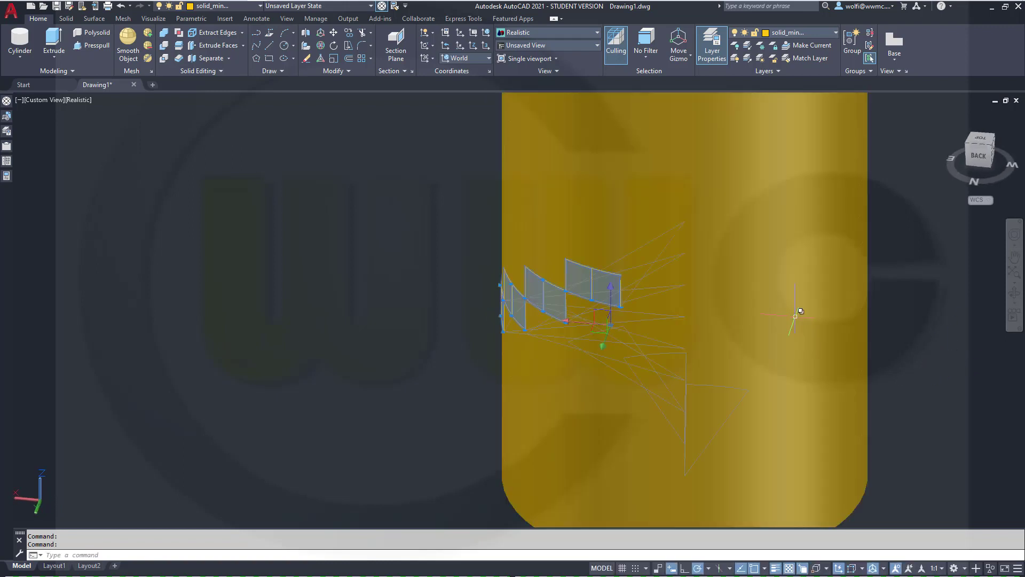
{"action": "left_click", "coordinate": [637, 262]}
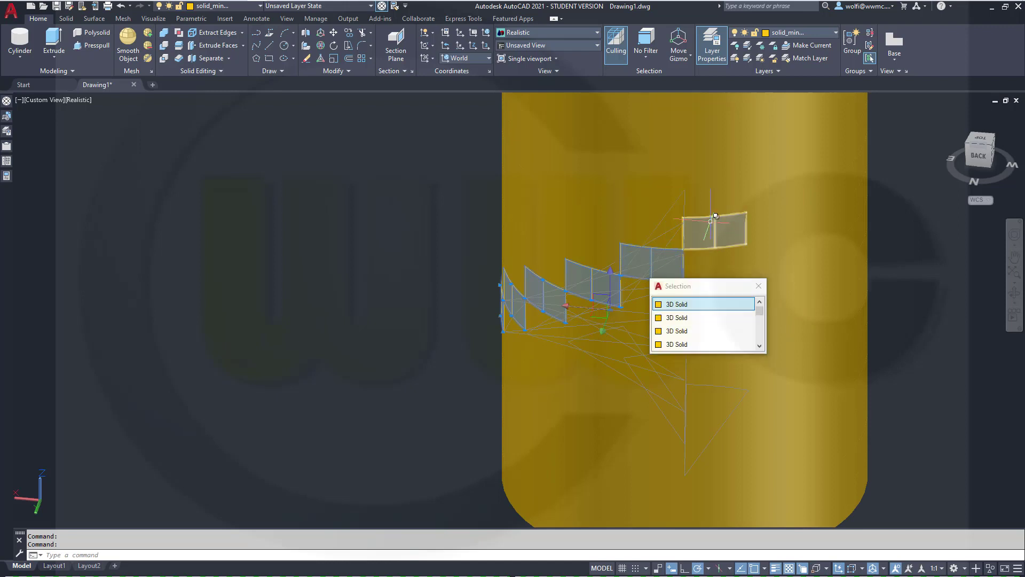
{"action": "left_click", "coordinate": [715, 216]}
{"action": "left_click", "coordinate": [787, 193]}
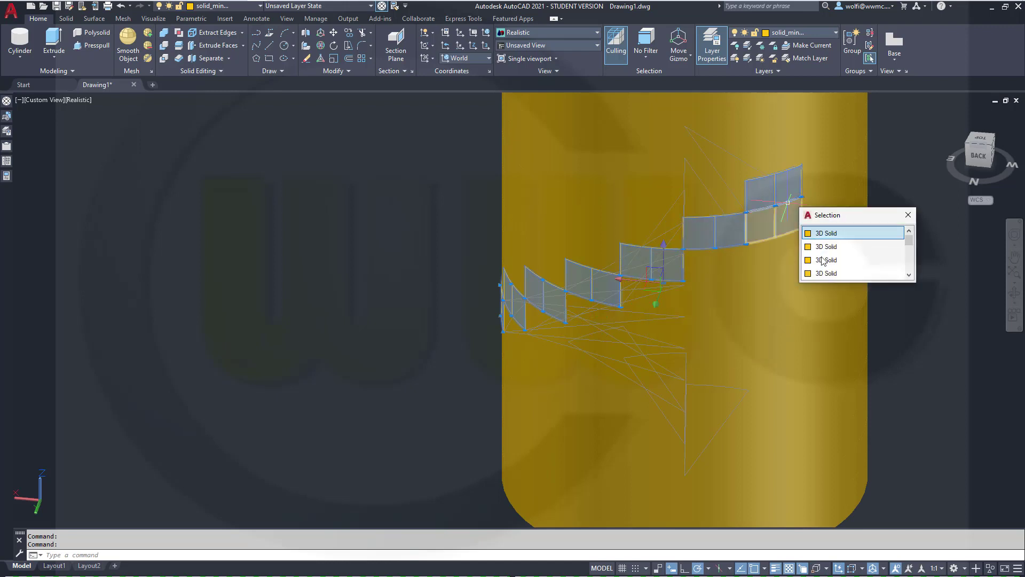
{"action": "left_click", "coordinate": [788, 203]}
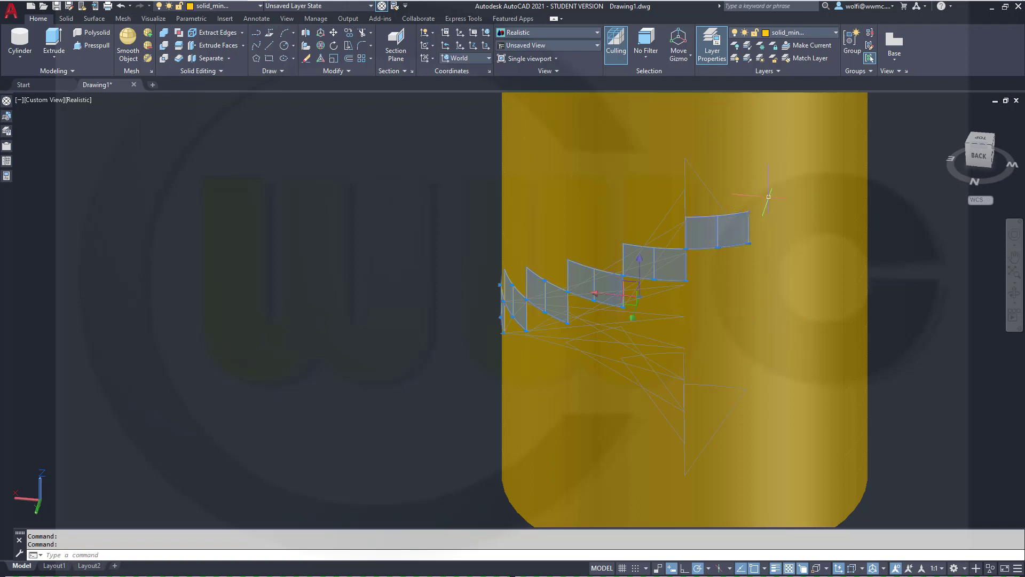
{"action": "left_click", "coordinate": [794, 192]}
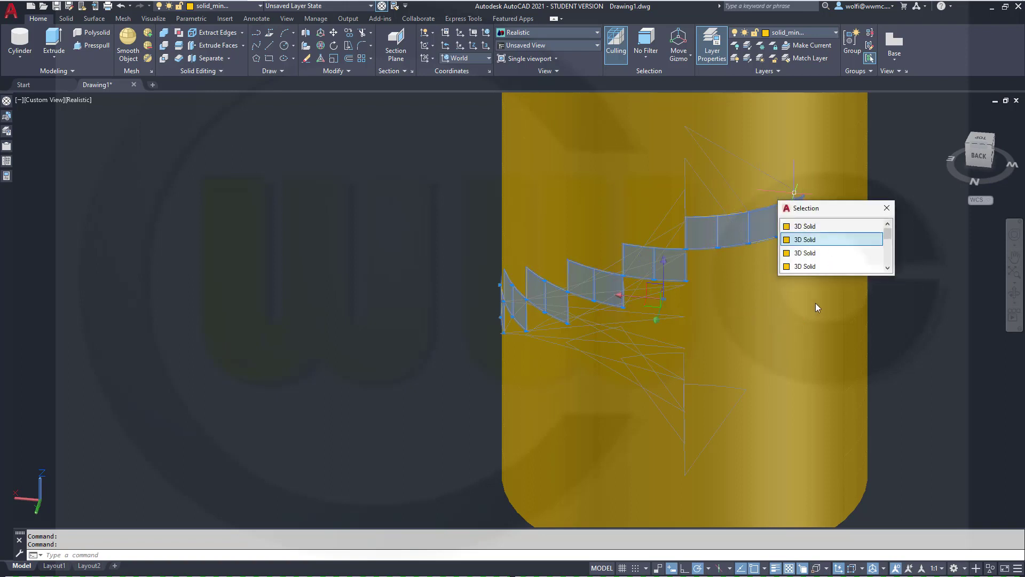
{"action": "left_click", "coordinate": [804, 266]}
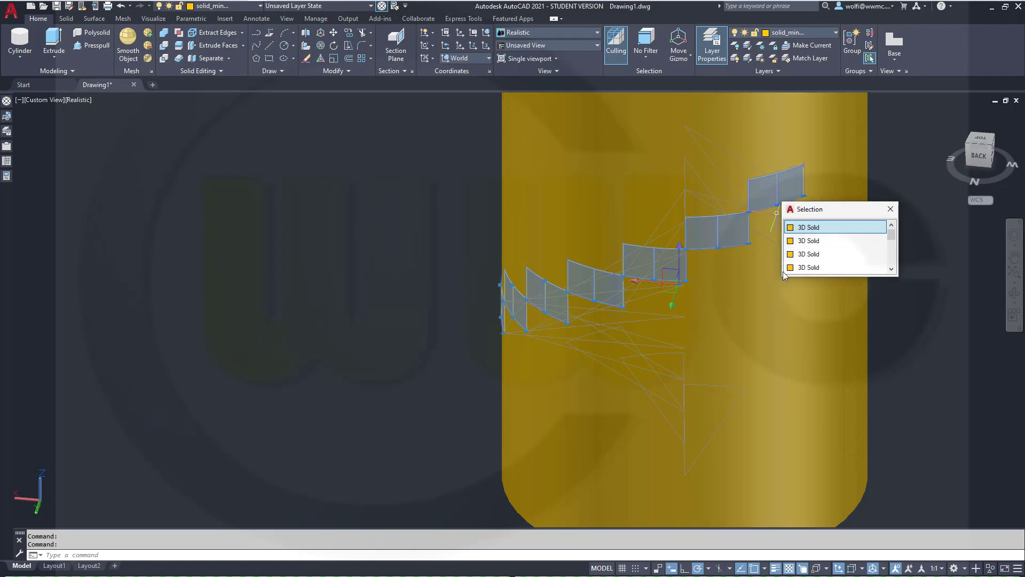
Step: Add three further wedges between the stack's back and left sides, each one level above the previous one
{"action": "middle_click_drag", "start_coordinate": [783, 275], "coordinate": [674, 345], "text": "shift"}
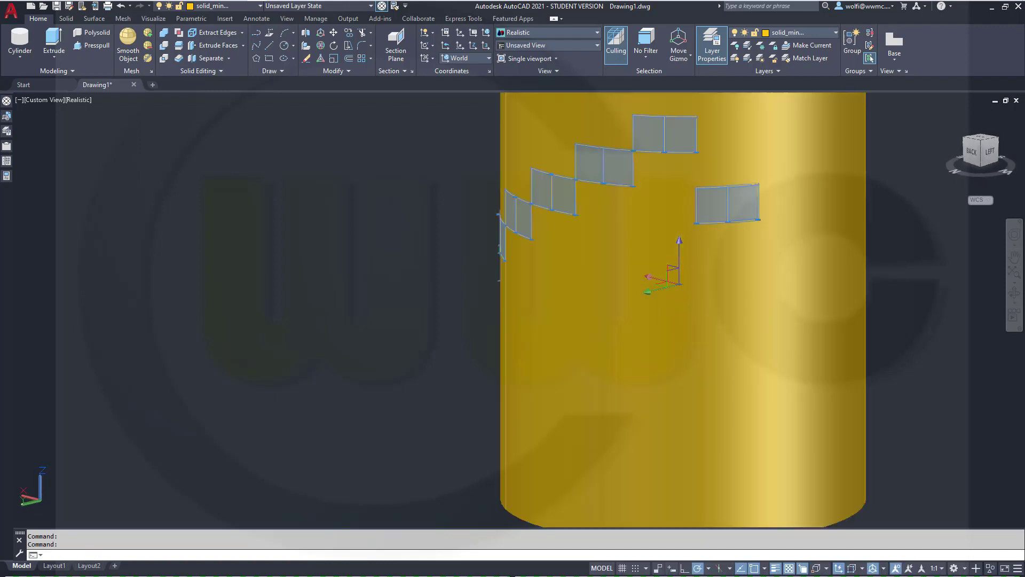
{"action": "middle_click_drag", "start_coordinate": [725, 190], "coordinate": [654, 451]}
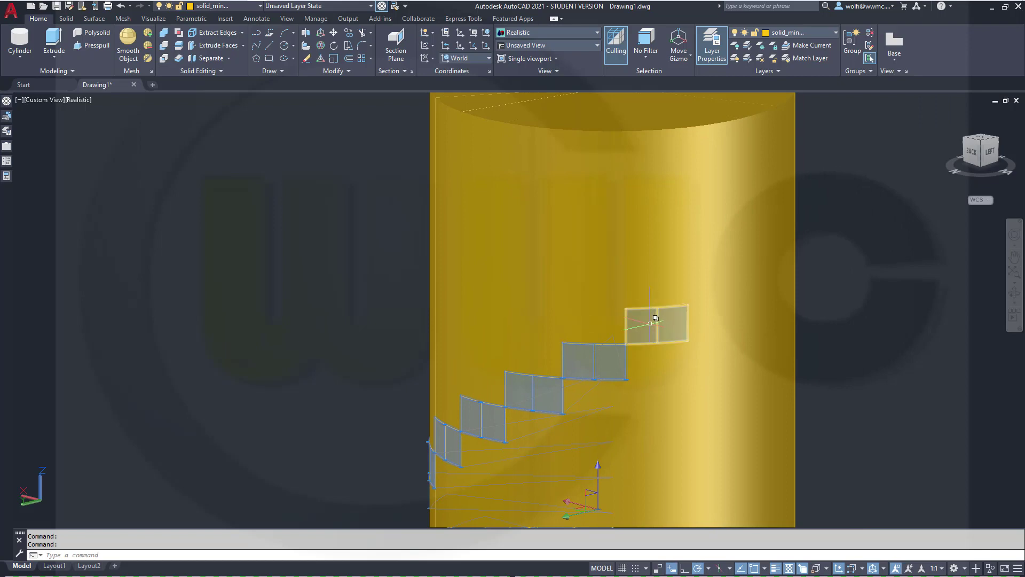
{"action": "left_click", "coordinate": [656, 318]}
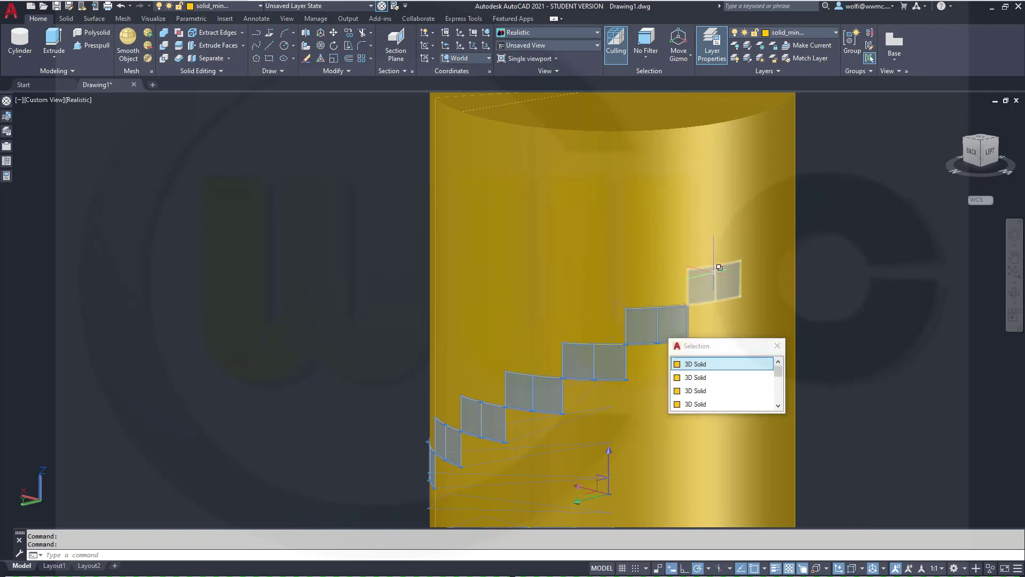
{"action": "left_click", "coordinate": [720, 261]}
{"action": "left_click", "coordinate": [758, 224]}
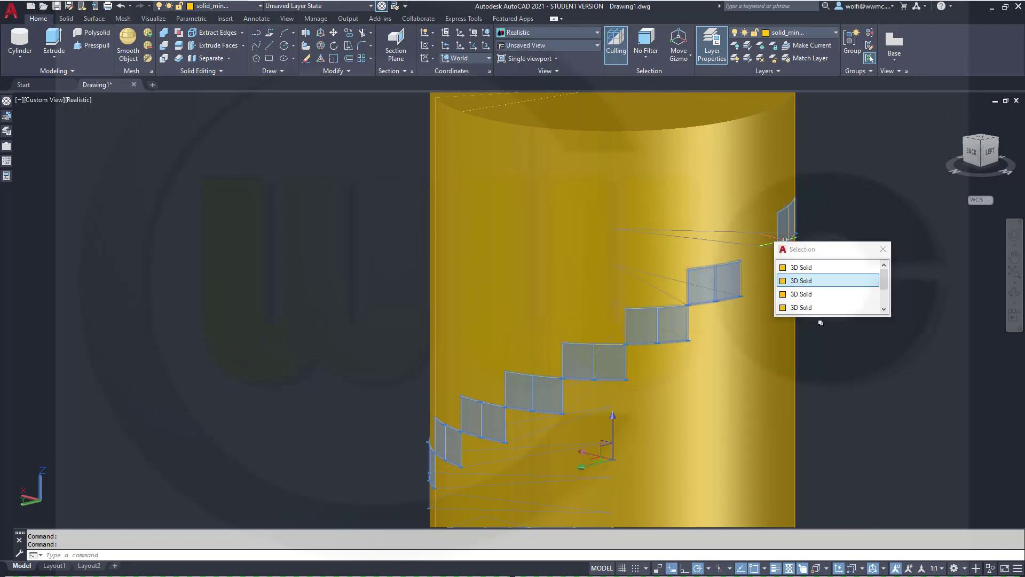
{"action": "left_click", "coordinate": [801, 278]}
Step: Add the next three wedges around the stack's left side to the selection, going up one level with each wedge
{"action": "middle_click_drag", "start_coordinate": [806, 369], "coordinate": [710, 374], "text": "shift"}
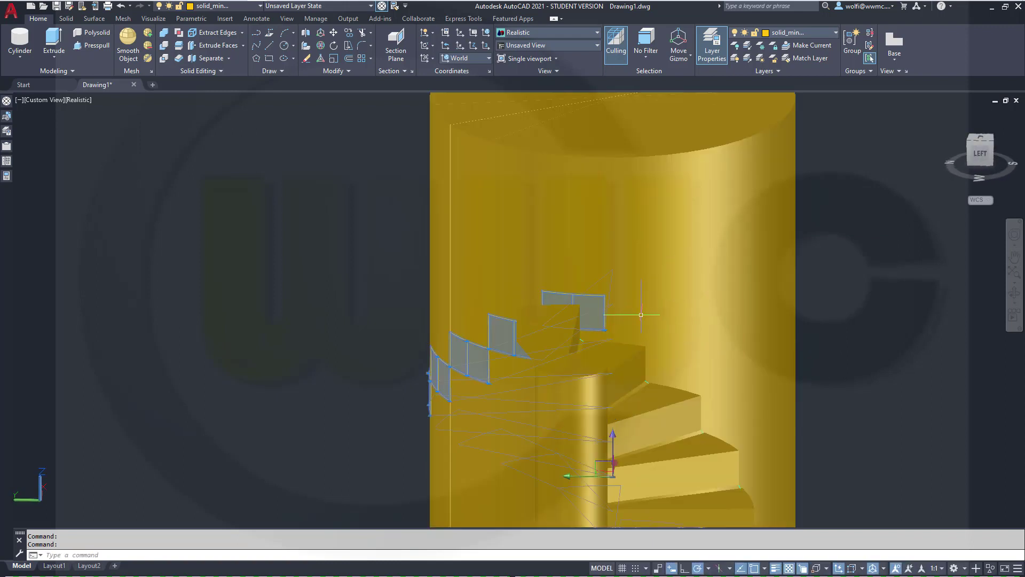
{"action": "left_click", "coordinate": [623, 277]}
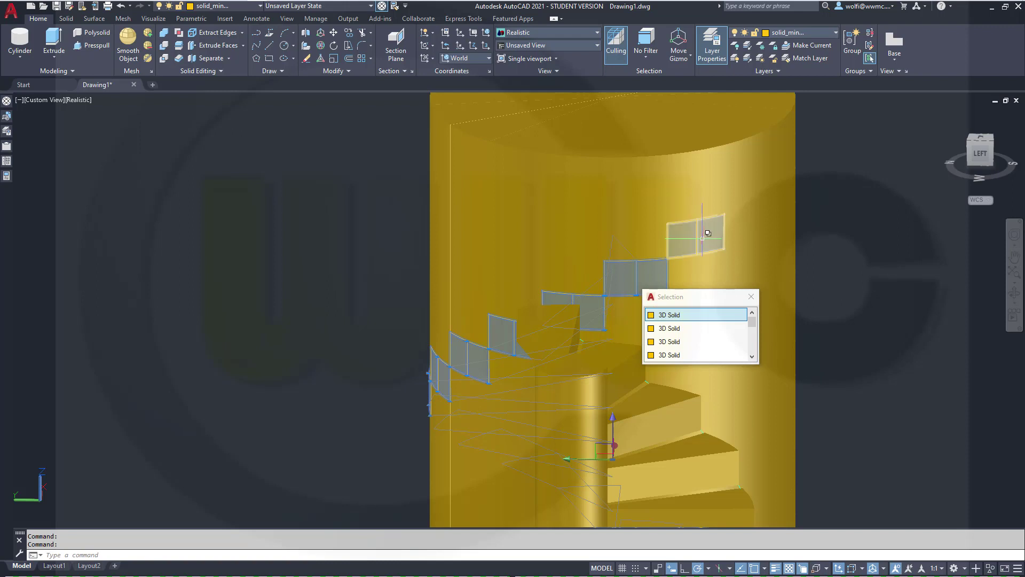
{"action": "left_click", "coordinate": [703, 233]}
{"action": "left_click", "coordinate": [743, 191]}
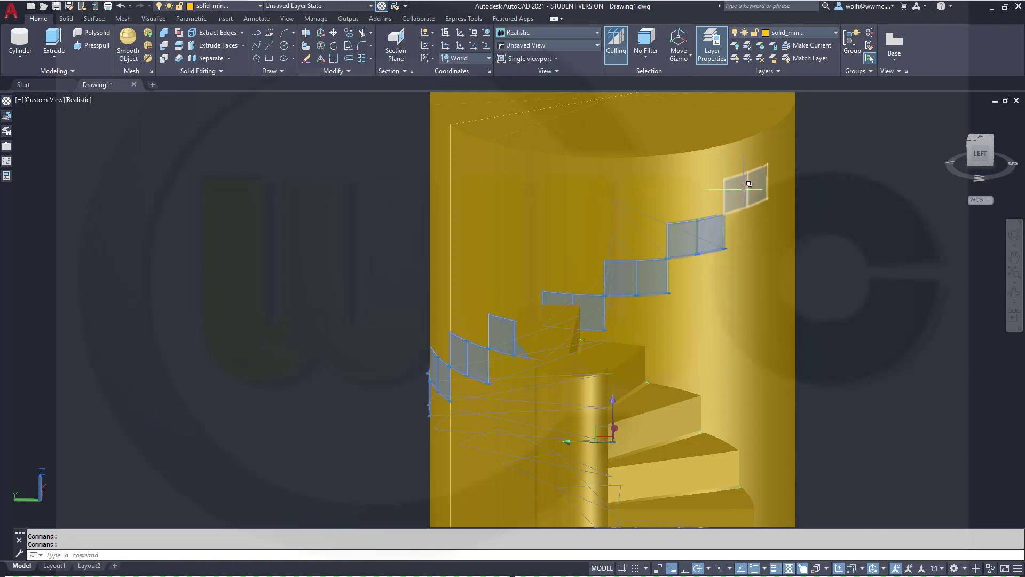
Step: Try to add the topmost wedge of the rising sequence to the selection, discarding picks at the wrong position or level
{"action": "left_click", "coordinate": [775, 141]}
{"action": "left_click", "coordinate": [775, 140]}
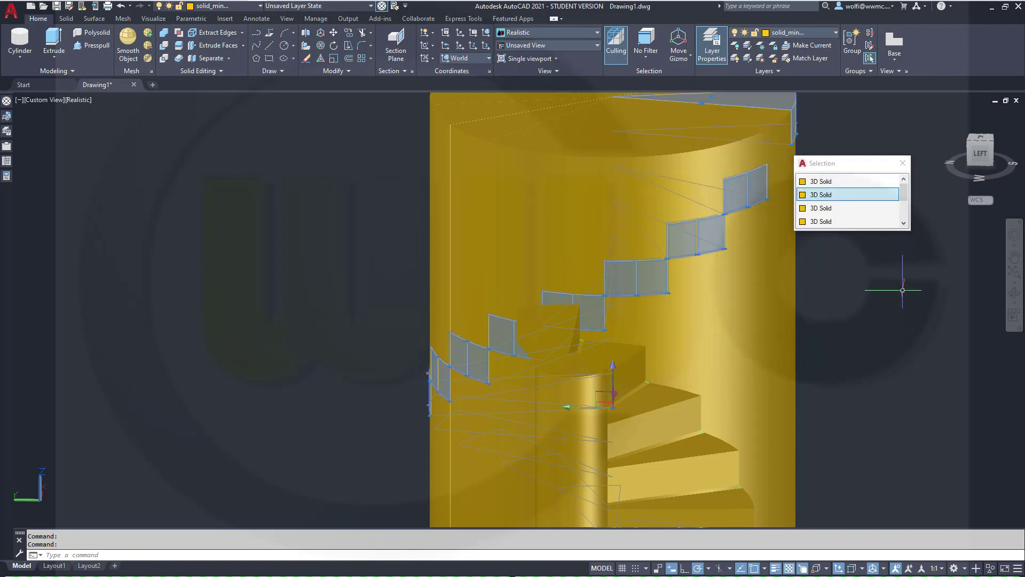
{"action": "left_click", "coordinate": [785, 146]}
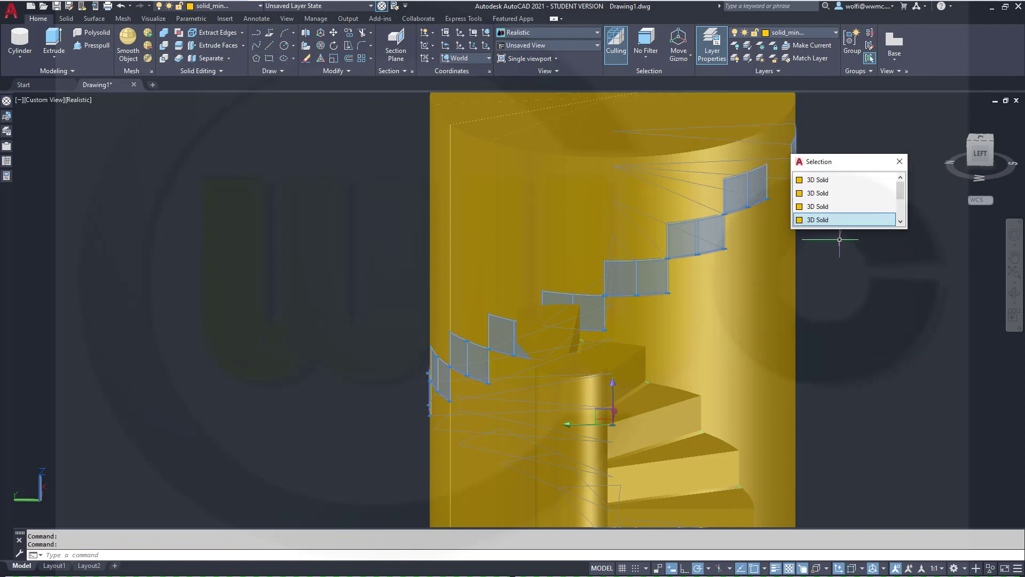
{"action": "left_click", "coordinate": [777, 138]}
{"action": "left_click", "coordinate": [772, 143]}
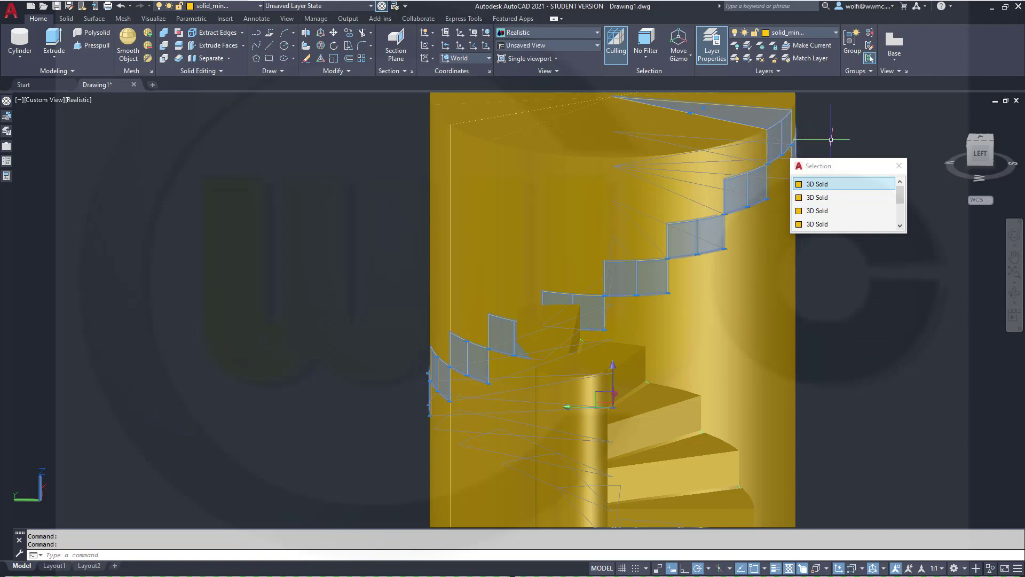
{"action": "left_click", "coordinate": [898, 166]}
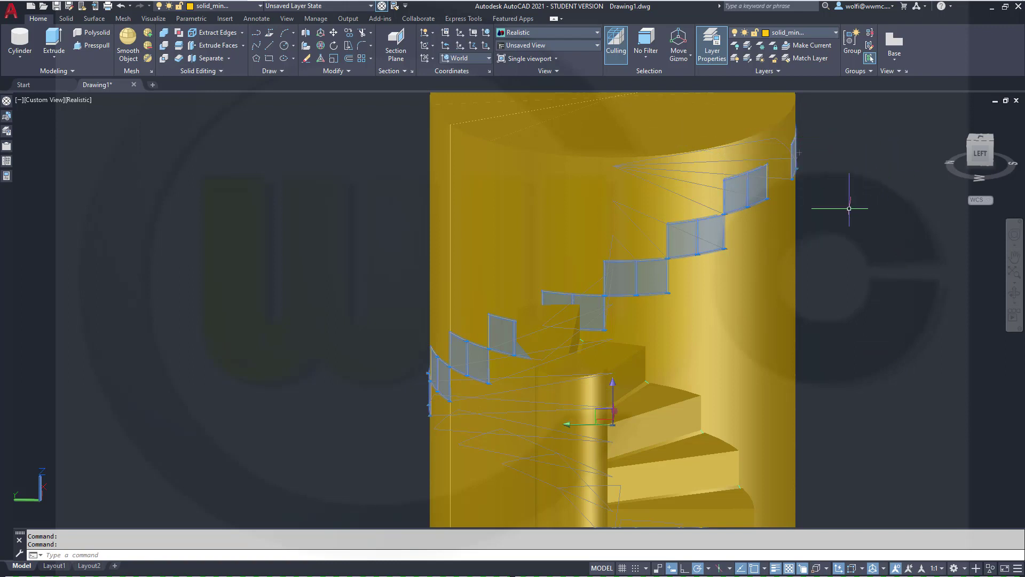
Step: Add the topmost wedge at the stack's upper rim to the selection and deselect the stray wedge beyond it
{"action": "middle_click_drag", "start_coordinate": [851, 201], "coordinate": [784, 233], "text": "shift"}
{"action": "left_click_drag", "start_coordinate": [787, 177], "coordinate": [791, 167]}
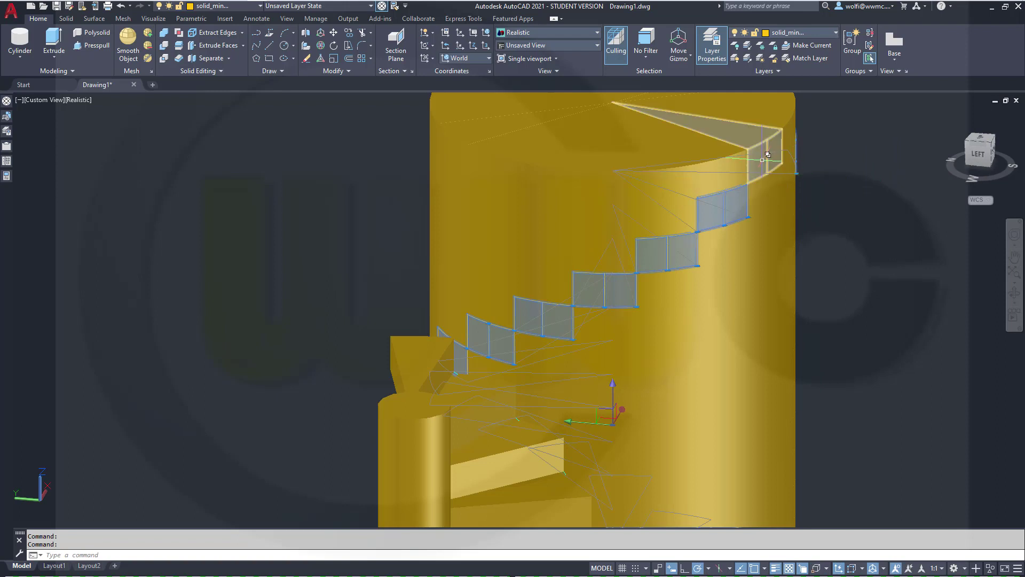
{"action": "left_click", "coordinate": [765, 153]}
{"action": "left_click", "coordinate": [813, 201]}
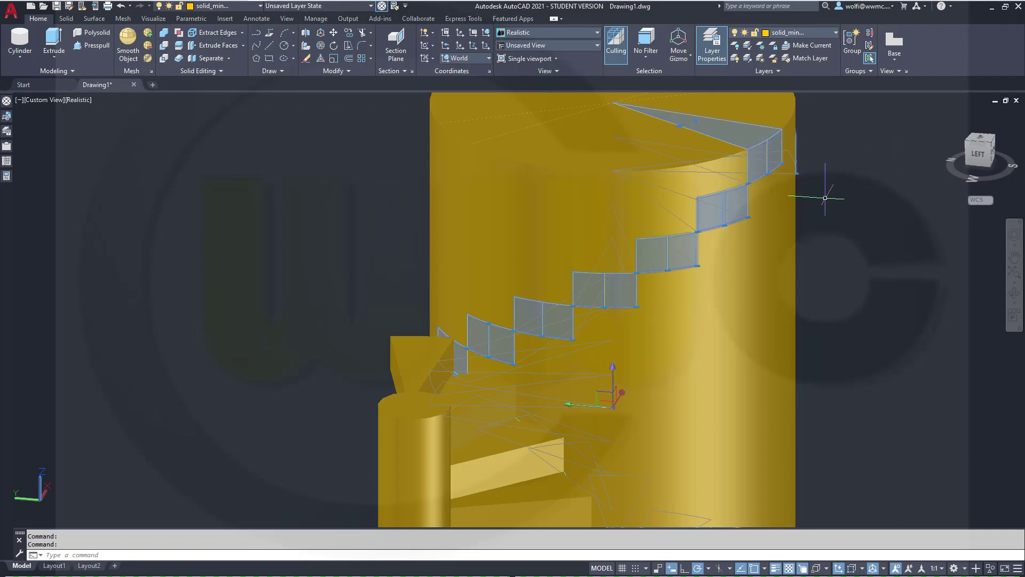
{"action": "middle_click_drag", "start_coordinate": [886, 238], "coordinate": [774, 249], "text": "shift"}
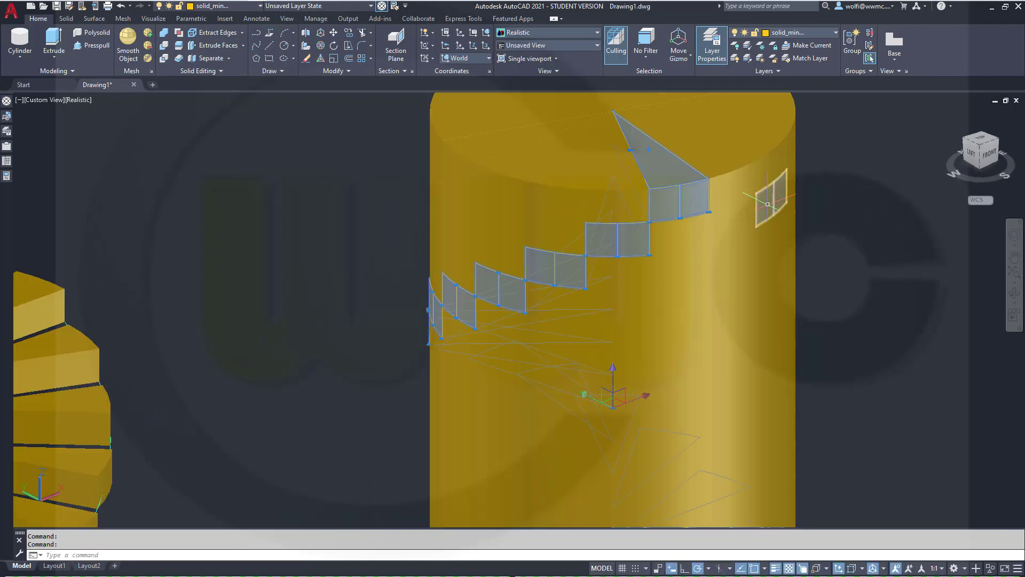
{"action": "key", "text": "Delete"}
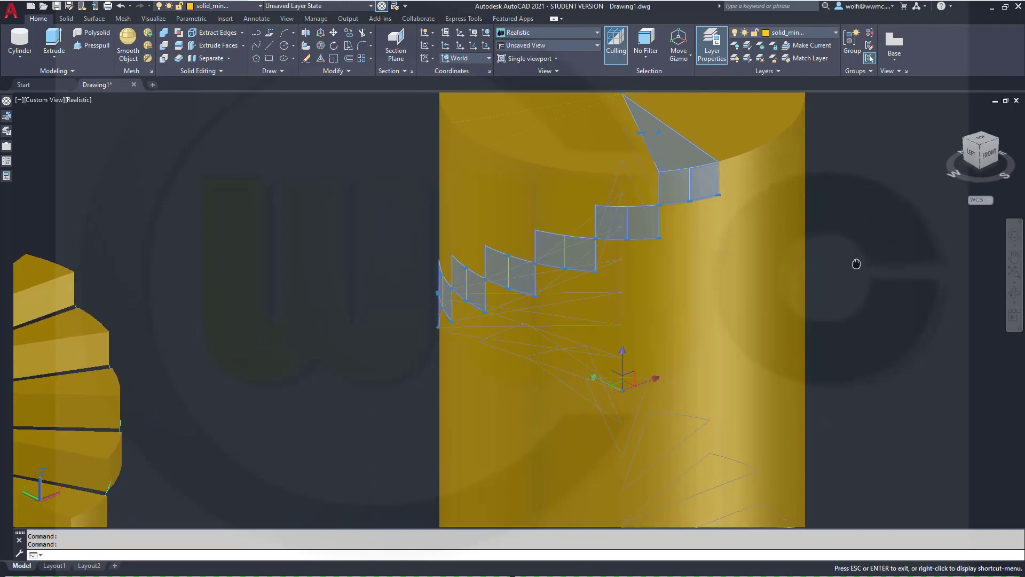
Step: Hide the selected rising wedges so that only the rest of the stack stays displayed
{"action": "middle_click_drag", "start_coordinate": [854, 266], "coordinate": [799, 272]}
{"action": "scroll", "coordinate": [821, 266], "scroll_direction": "down", "scroll_amount": 4}
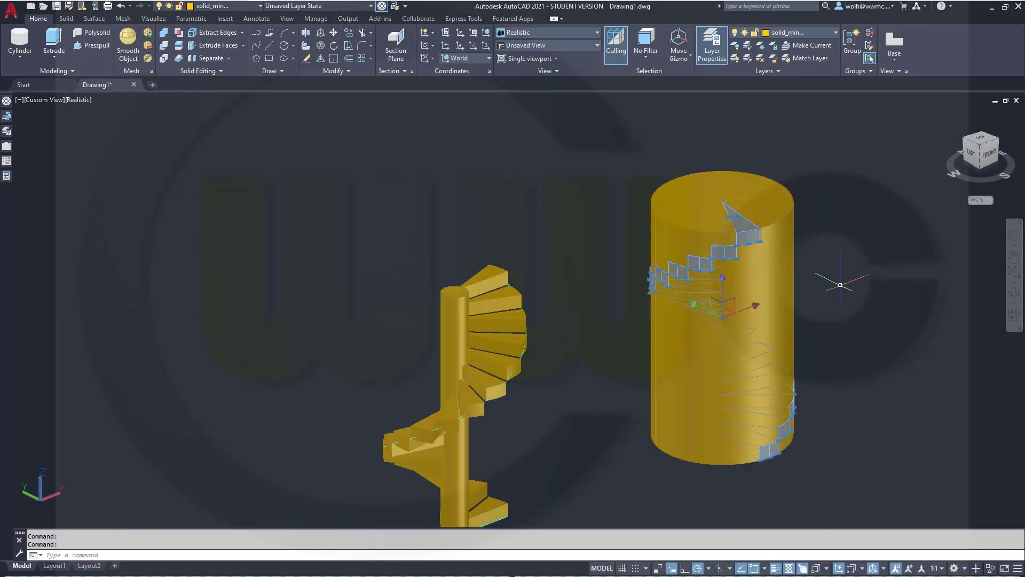
{"action": "left_click", "coordinate": [991, 567]}
{"action": "left_click", "coordinate": [985, 561]}
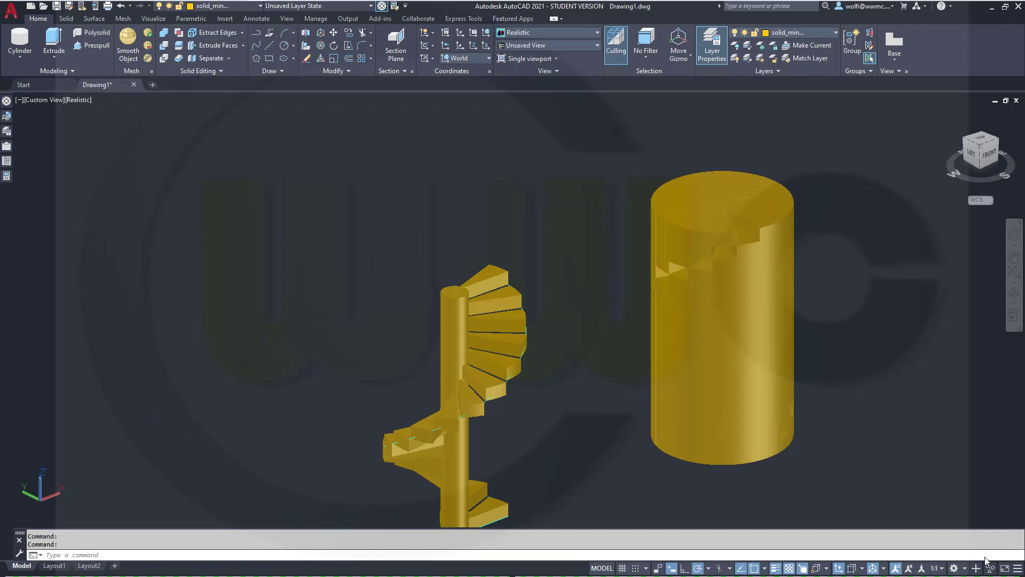
Step: Delete all the remaining wedges of the cylindrical stack and bring the hidden staircase wedges back into view
{"action": "left_click", "coordinate": [881, 476]}
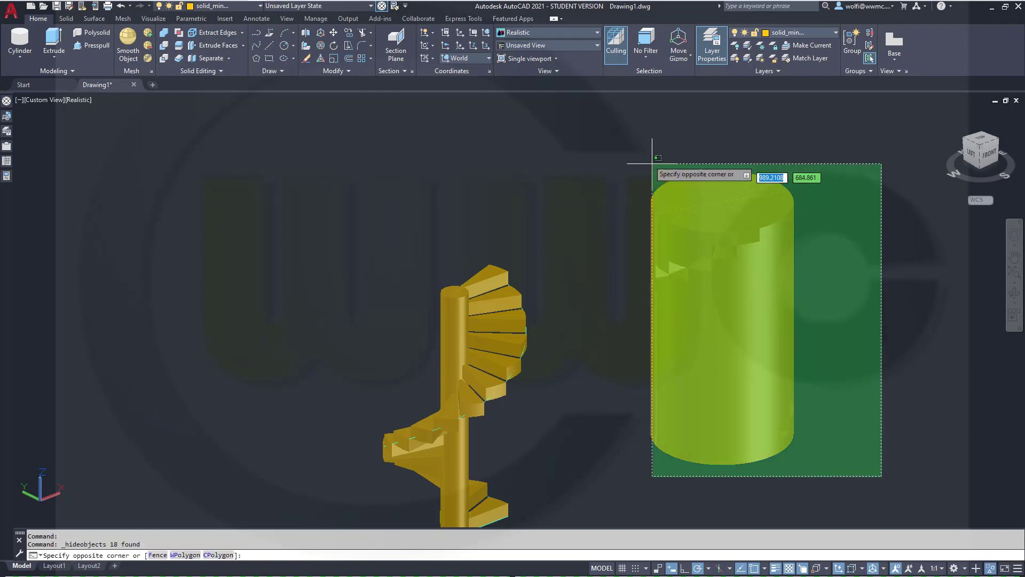
{"action": "left_click", "coordinate": [594, 144]}
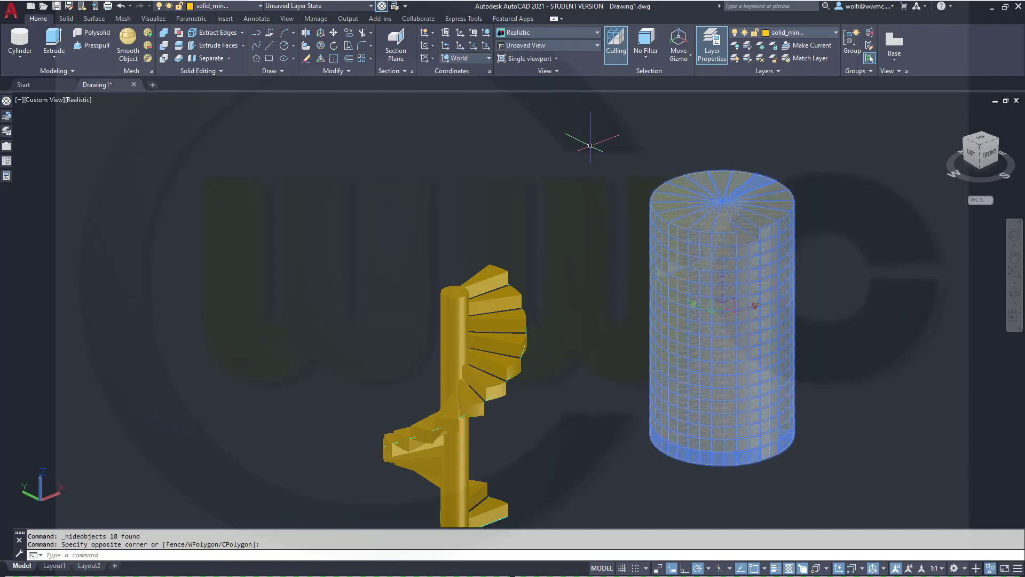
{"action": "key", "text": "Delete"}
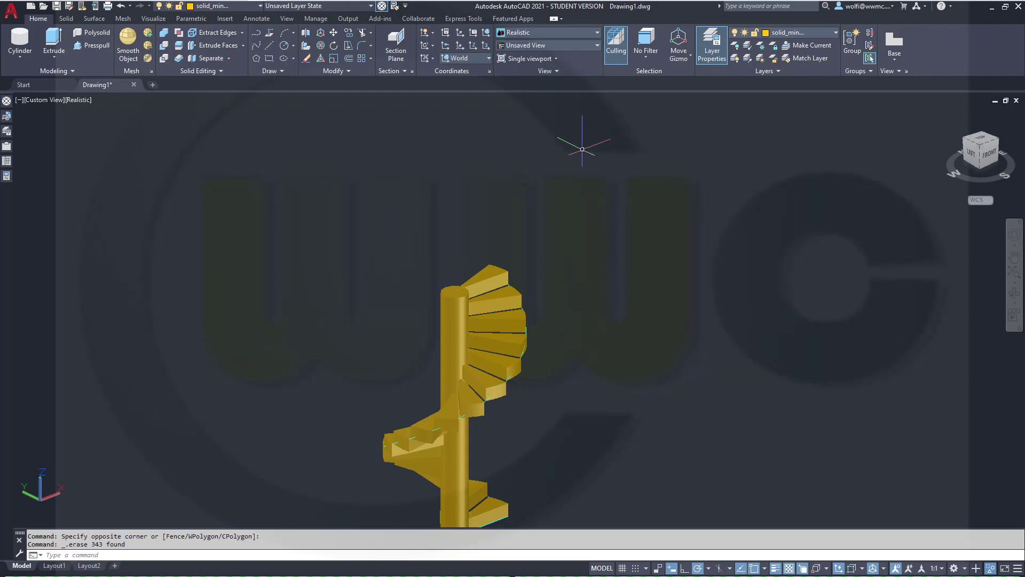
{"action": "left_click", "coordinate": [988, 569]}
{"action": "left_click", "coordinate": [966, 561]}
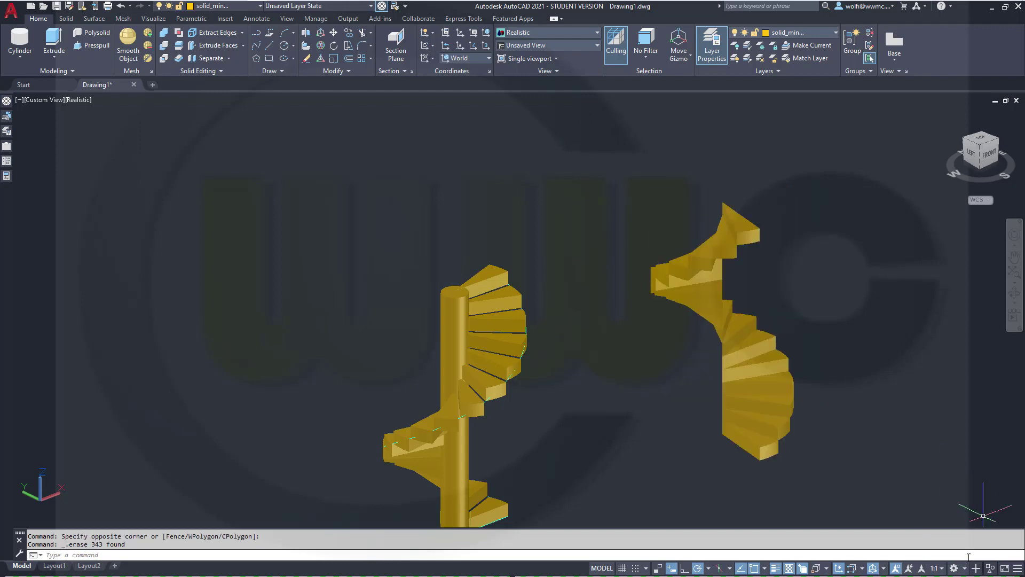
Step: Begin a cylinder for the new staircase's column, with its base centred on the lowest step's inner tip and radius 20
{"action": "middle_click_drag", "start_coordinate": [636, 345], "coordinate": [625, 246], "text": "shift"}
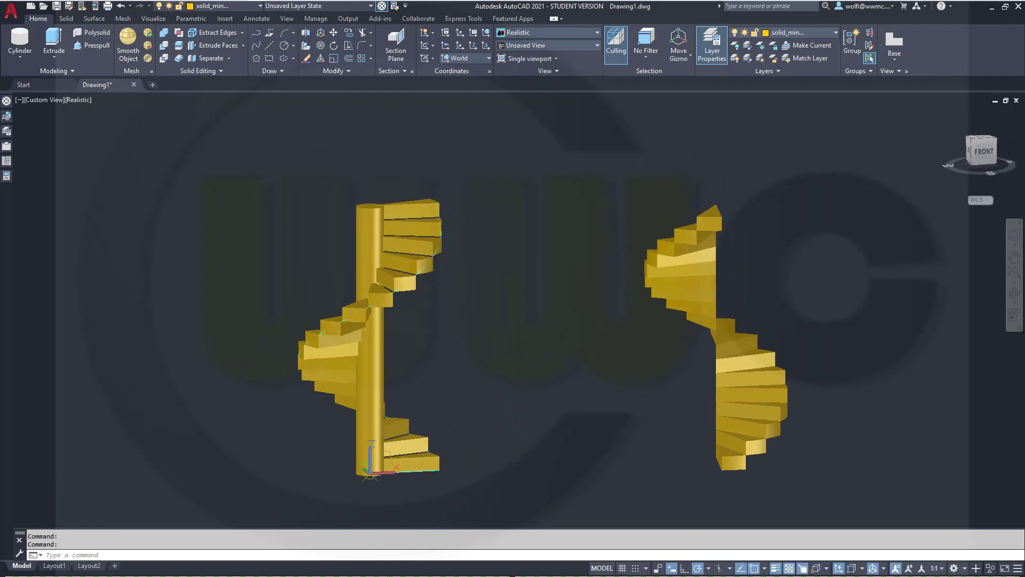
{"action": "left_click", "coordinate": [20, 40]}
{"action": "middle_click_drag", "start_coordinate": [540, 373], "coordinate": [641, 398], "text": "shift"}
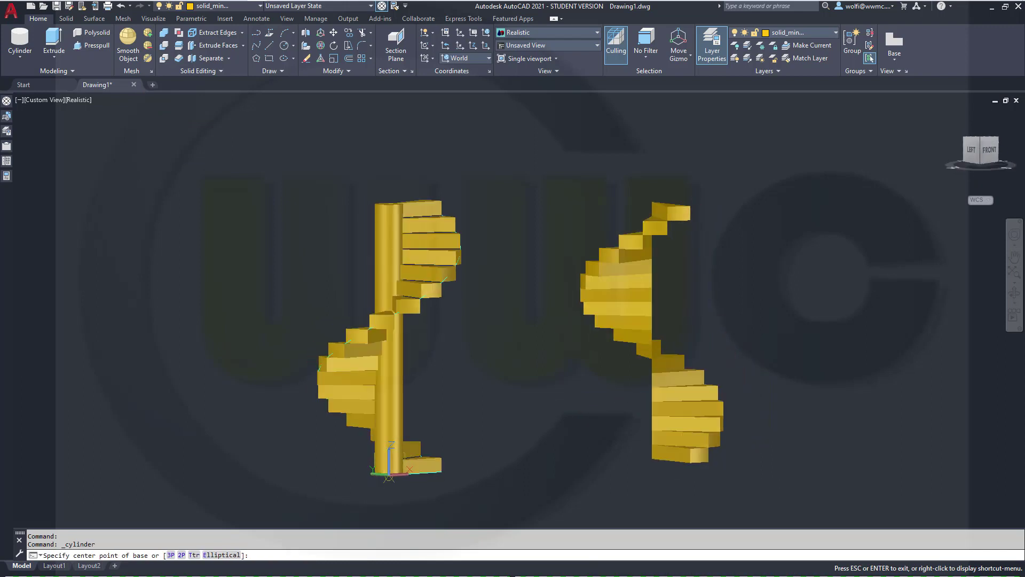
{"action": "scroll", "coordinate": [651, 488], "scroll_direction": "up", "scroll_amount": 6}
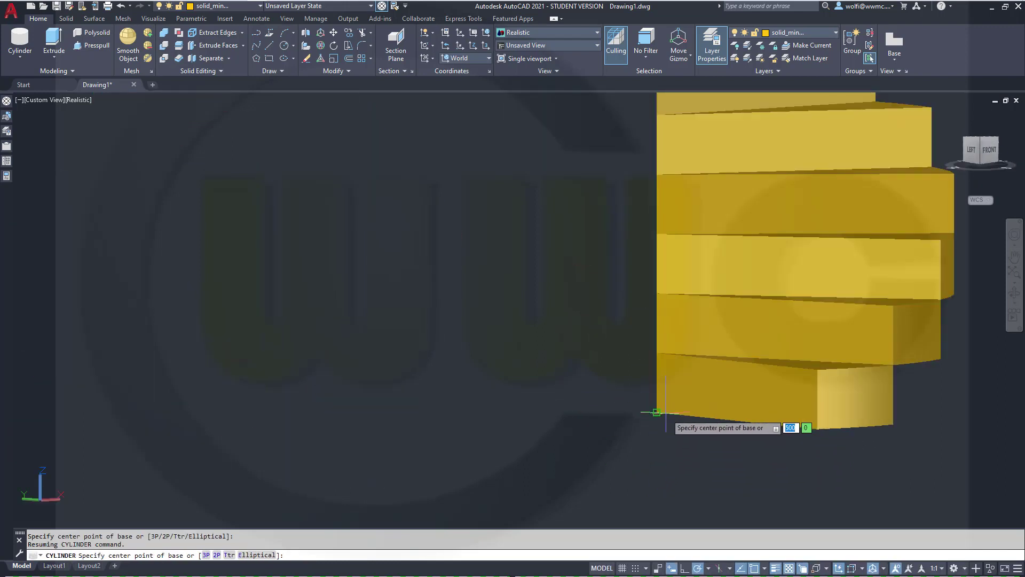
{"action": "left_click", "coordinate": [657, 412]}
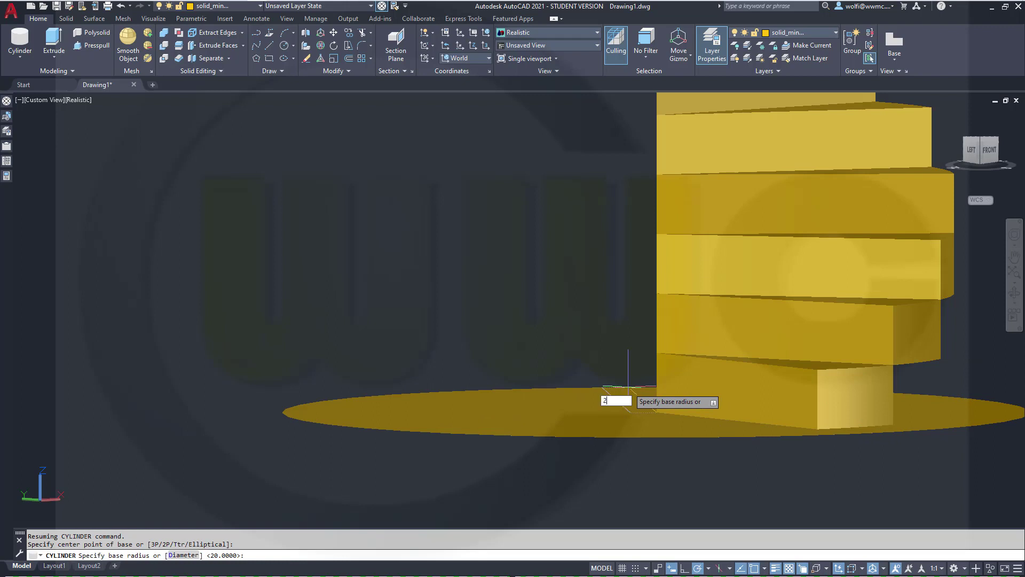
{"action": "key", "text": "Return"}
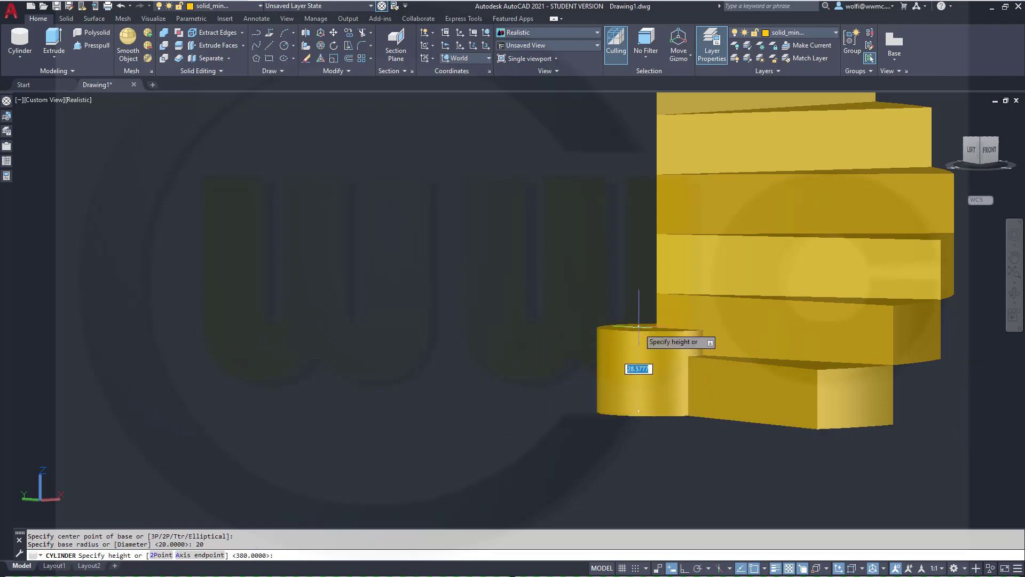
Step: Set the column's height by snapping to the upper corner of the topmost step and finish the cylinder
{"action": "scroll", "coordinate": [633, 325], "scroll_direction": "down", "scroll_amount": 4}
{"action": "middle_click_drag", "start_coordinate": [624, 216], "coordinate": [620, 396]}
{"action": "scroll", "coordinate": [674, 275], "scroll_direction": "up", "scroll_amount": 5}
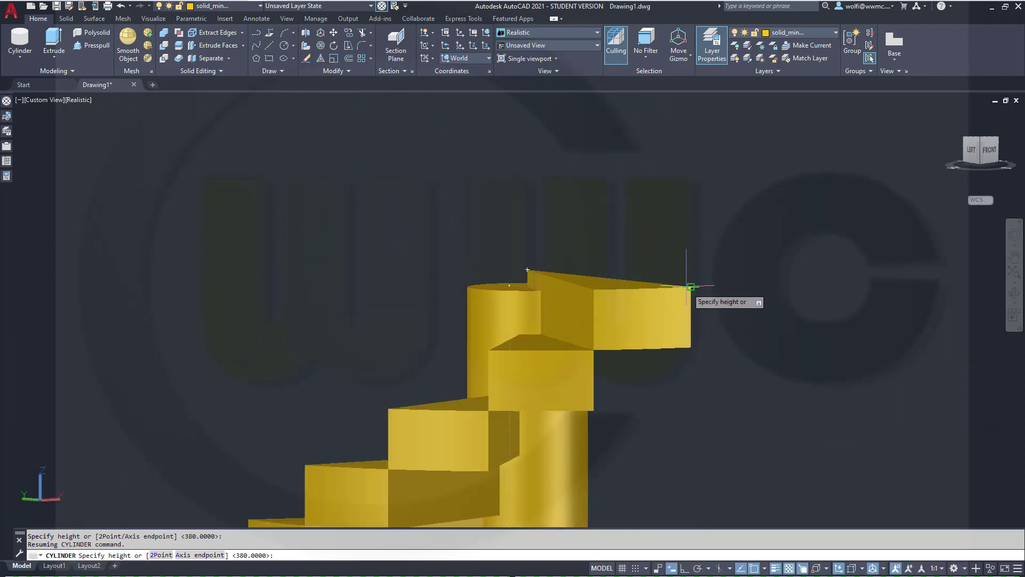
{"action": "left_click", "coordinate": [690, 287]}
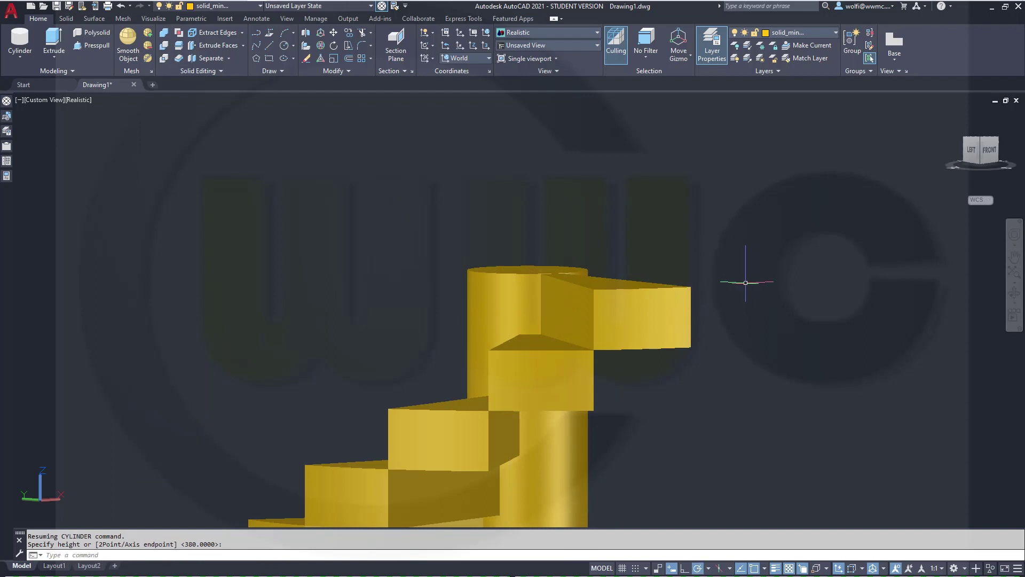
{"action": "key", "text": "Return"}
{"action": "key", "text": "Escape"}
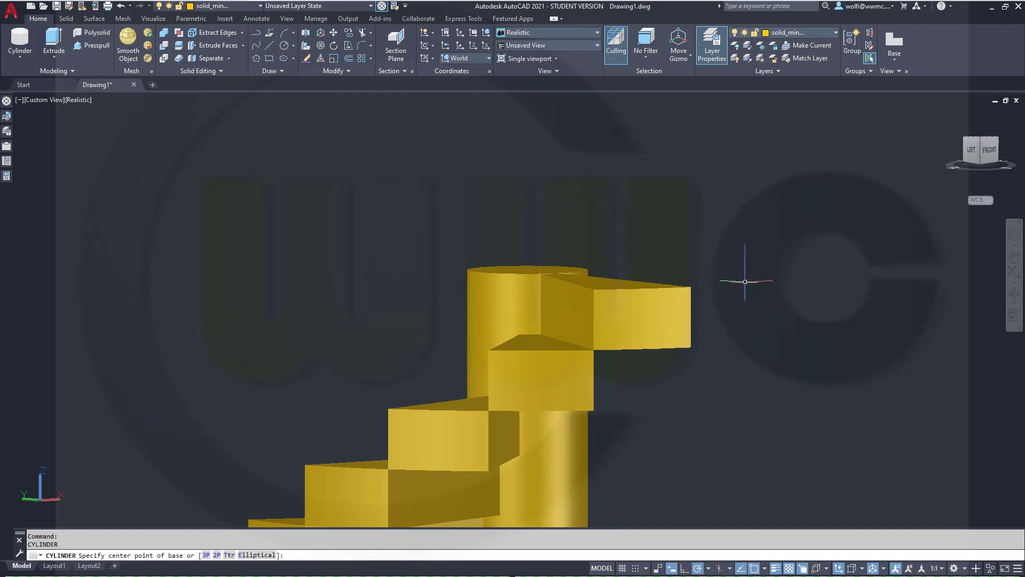
Step: Examine the two finished spiral staircases side by side from an angled view above
{"action": "middle_click_drag", "start_coordinate": [641, 398], "coordinate": [587, 438], "text": "shift"}
{"action": "scroll", "coordinate": [498, 498], "scroll_direction": "down", "scroll_amount": 5}
{"action": "middle_click_drag", "start_coordinate": [497, 499], "coordinate": [630, 418]}
{"action": "middle_click_drag", "start_coordinate": [568, 464], "coordinate": [570, 499], "text": "shift"}
{"action": "scroll", "coordinate": [567, 503], "scroll_direction": "up", "scroll_amount": 3}
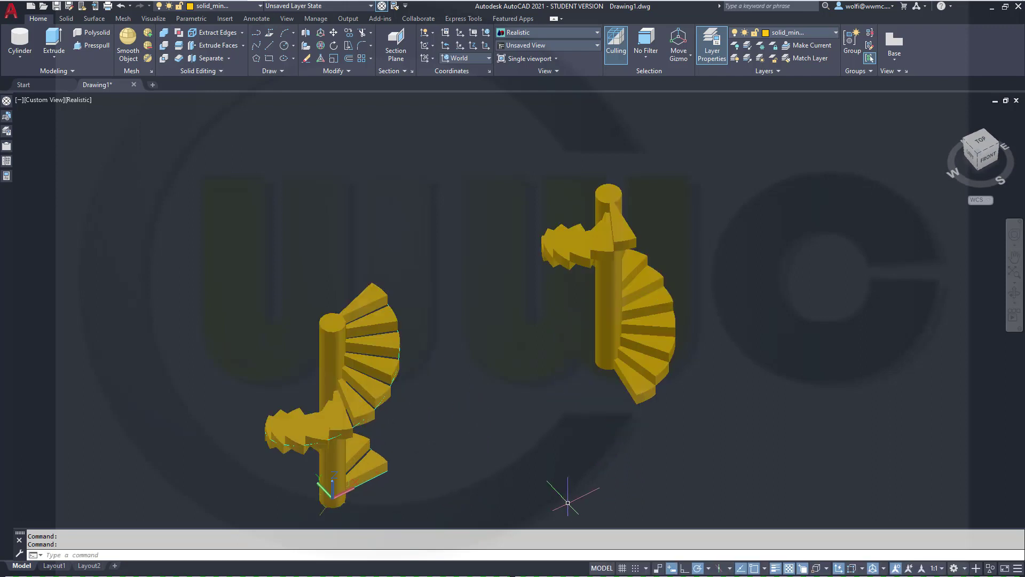
{"action": "scroll", "coordinate": [508, 472], "scroll_direction": "up", "scroll_amount": 2}
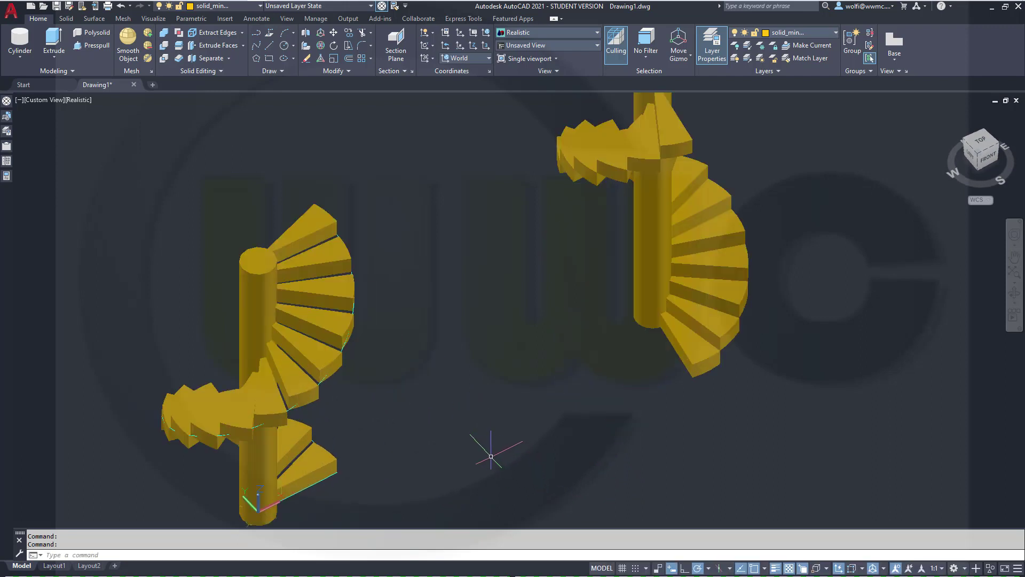